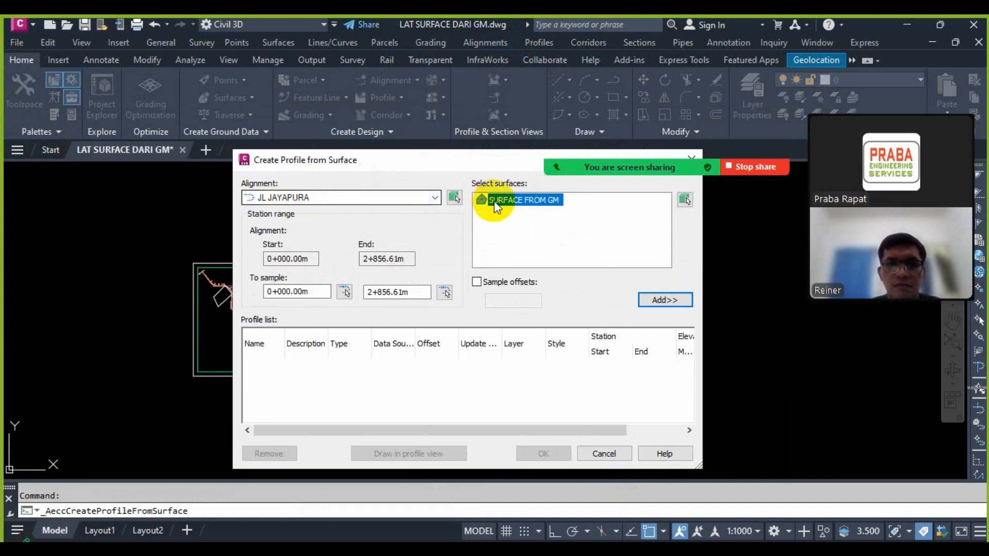
Step: Sample SURFACE FROM GM along the JL JAYAPURA alignment and place its profile view in empty space beside the plan frame
left_click(660, 302)
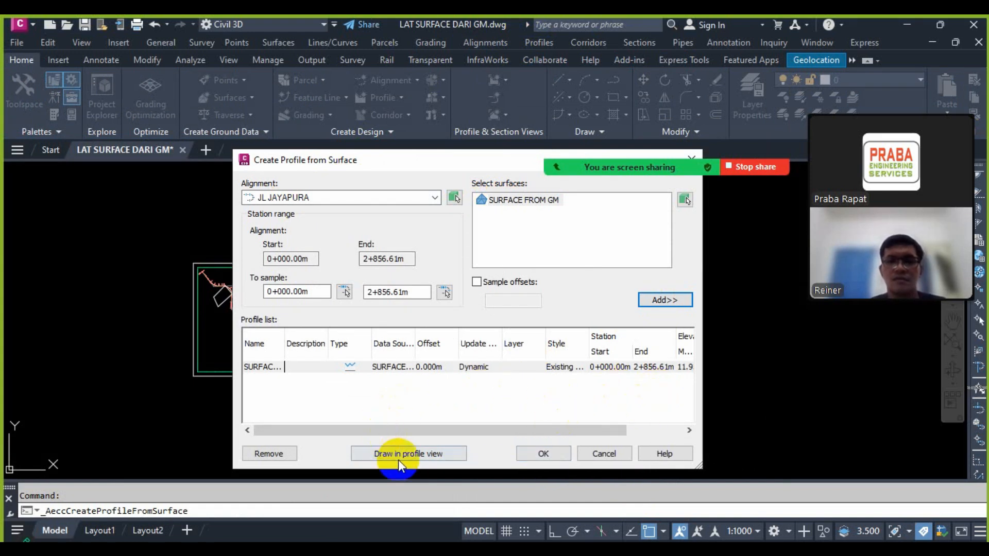
left_click(413, 456)
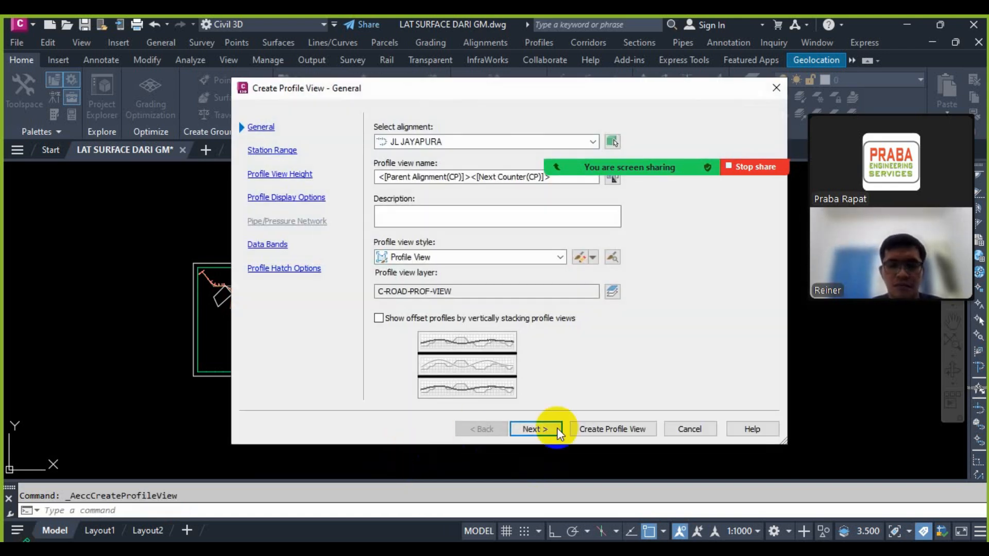
left_click(610, 428)
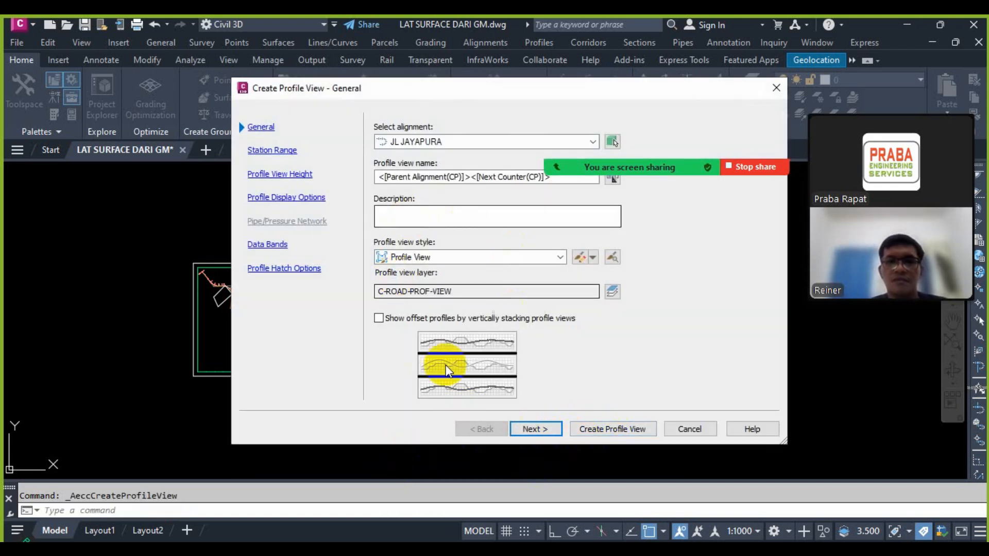
left_click(622, 426)
left_click(464, 317)
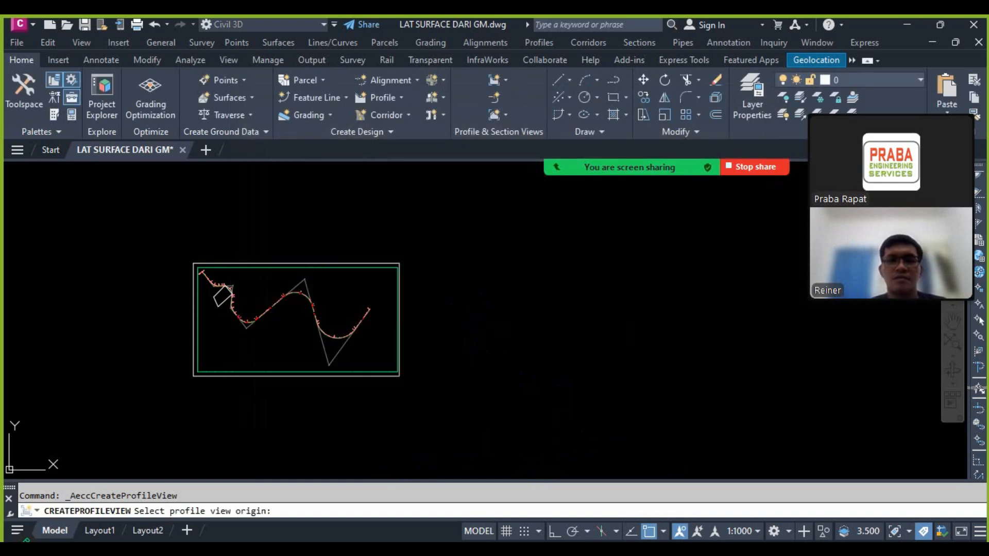
Step: Examine the ground line in the new profile view and compare it with the alignment plan
scroll(515, 314, "up", 5)
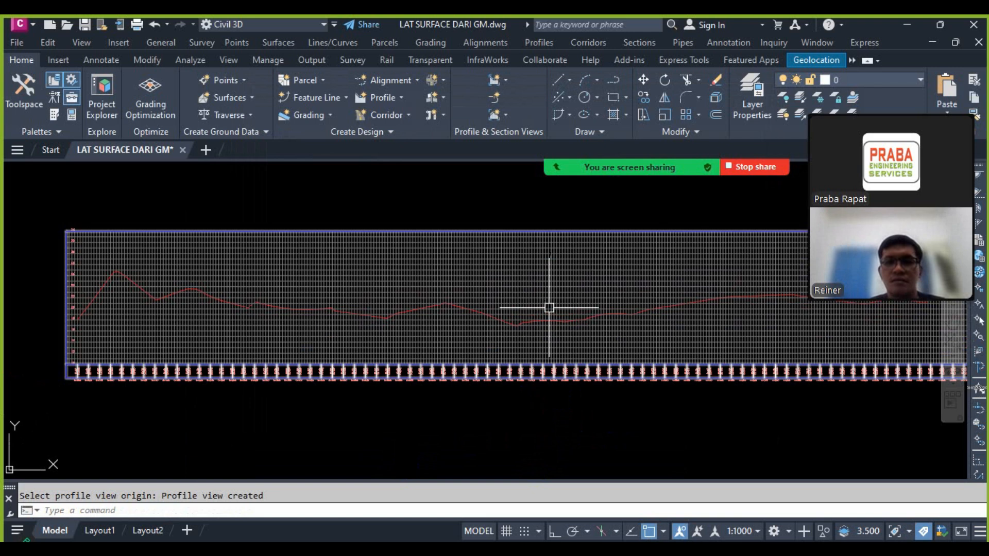
left_click(491, 315)
scroll(491, 315, "down", 6)
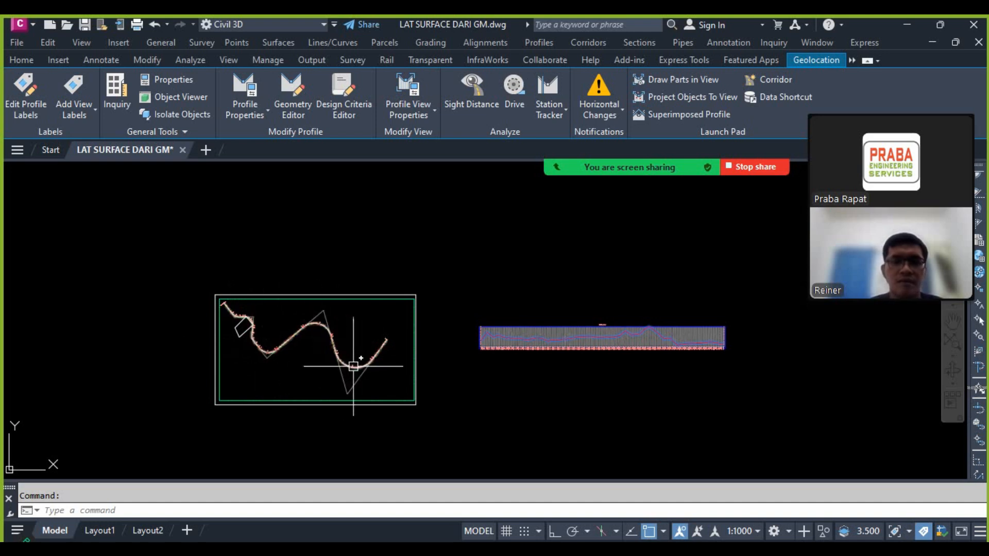
scroll(536, 361, "up", 6)
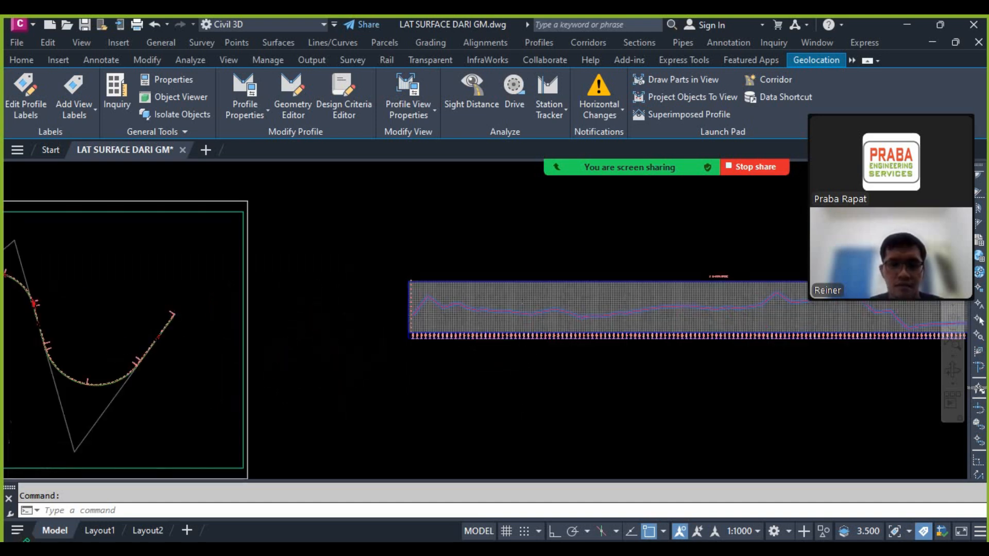
scroll(327, 322, "down", 4)
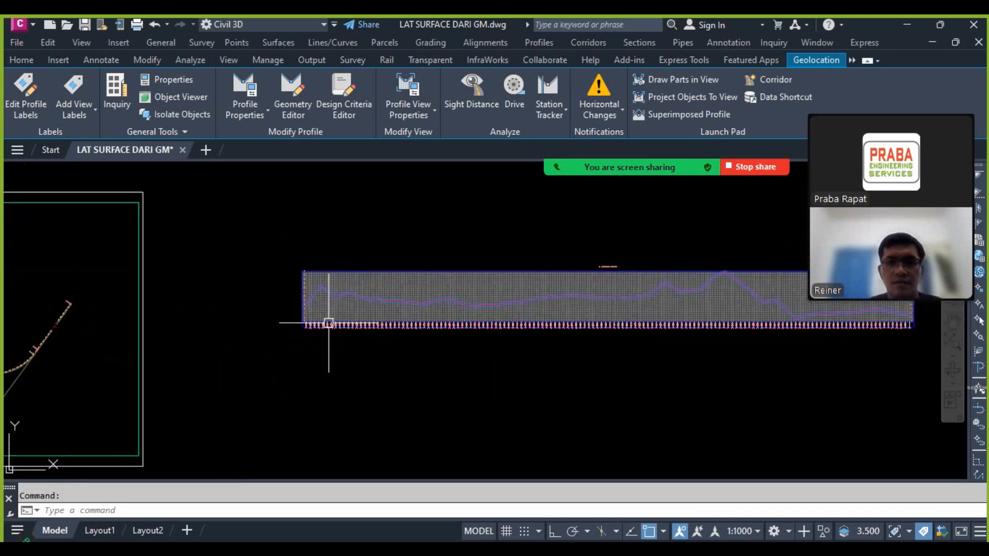
scroll(464, 273, "down", 2)
scroll(502, 276, "up", 2)
key("Escape")
type("pl")
key("Return")
scroll(290, 320, "up", 2)
scroll(257, 315, "up", 2)
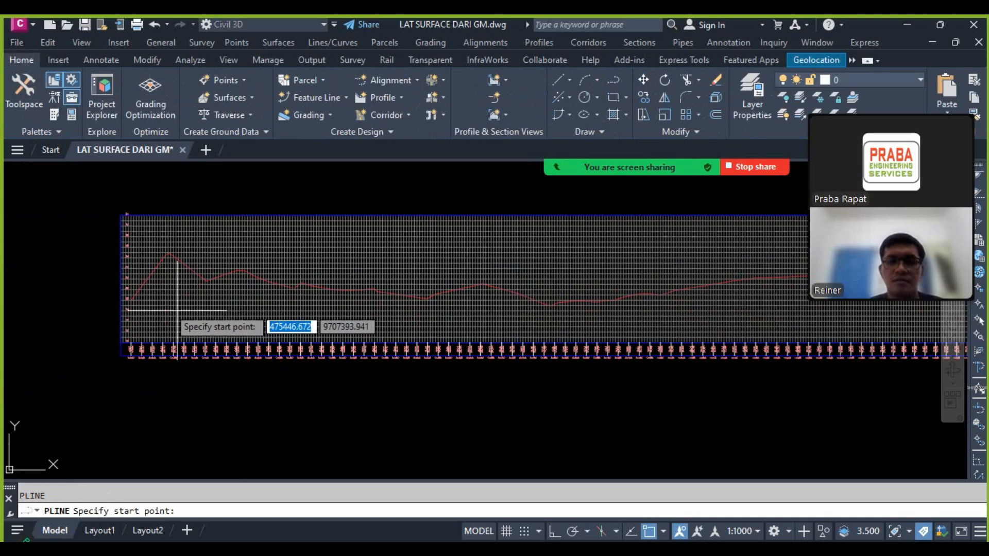
left_click(130, 258)
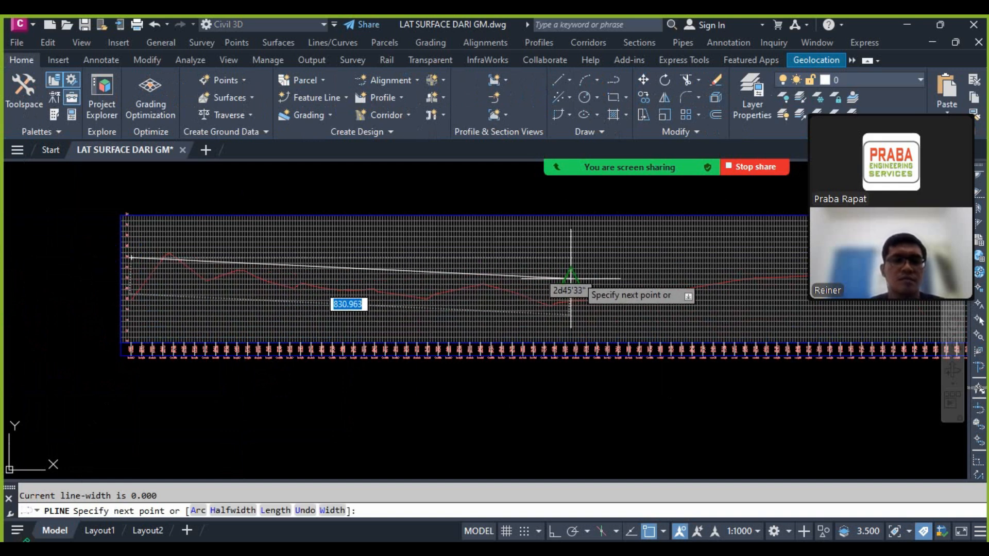
key("Escape")
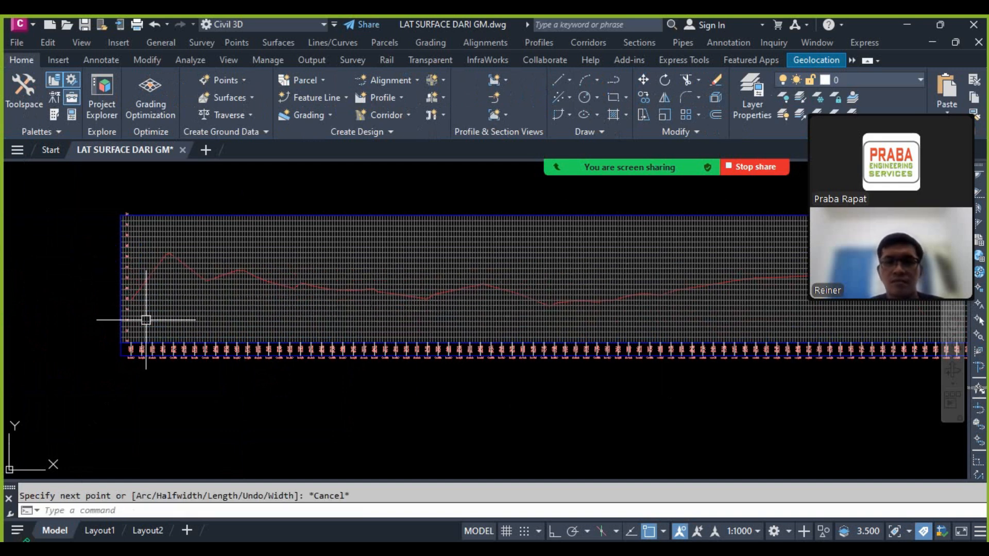
key("Return")
left_click(136, 316)
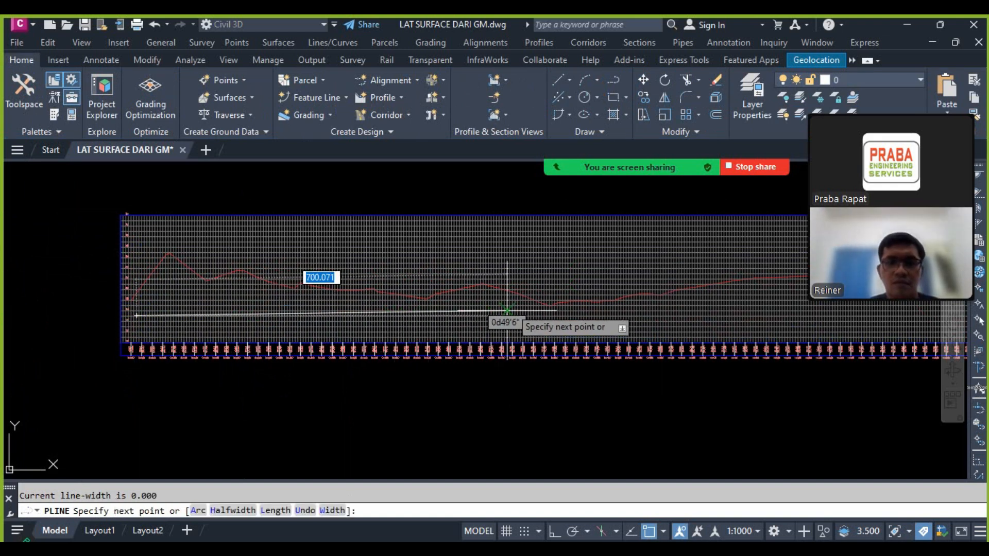
key("Escape")
Step: Create a profile by layout named PR in the profile view, using the Design Profile style and Complete Label Set
scroll(381, 302, "down", 6)
scroll(706, 296, "up", 8)
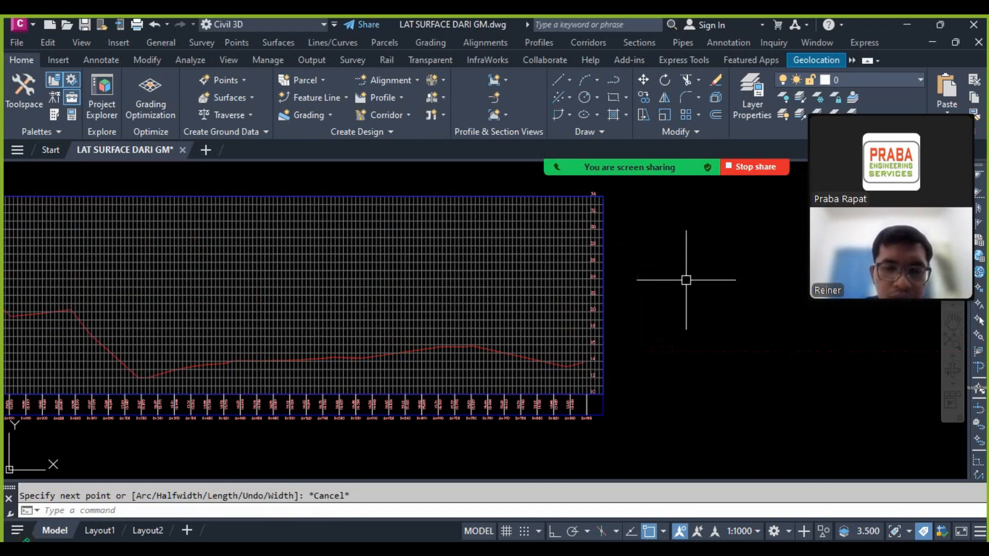
scroll(675, 286, "down", 6)
scroll(564, 314, "up", 6)
scroll(626, 326, "down", 6)
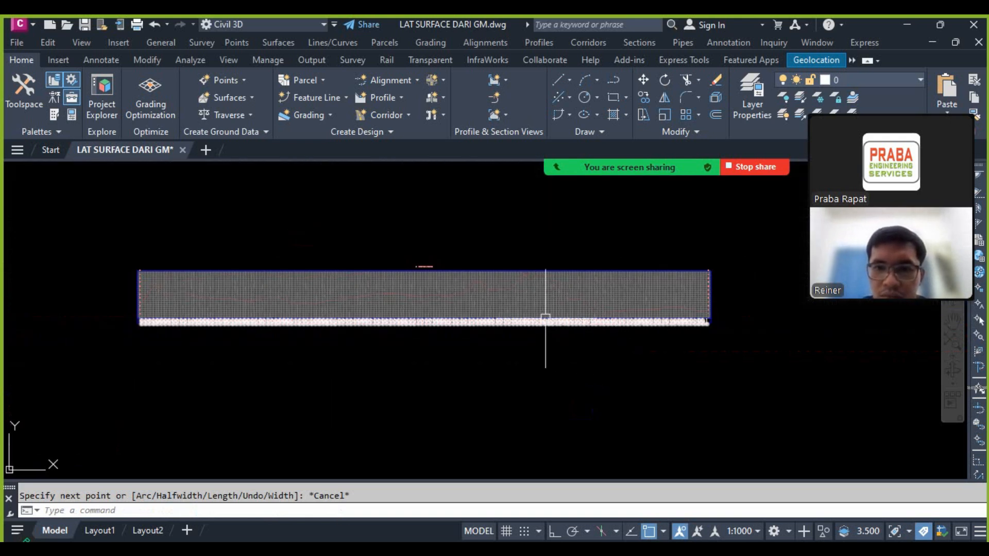
left_click(541, 43)
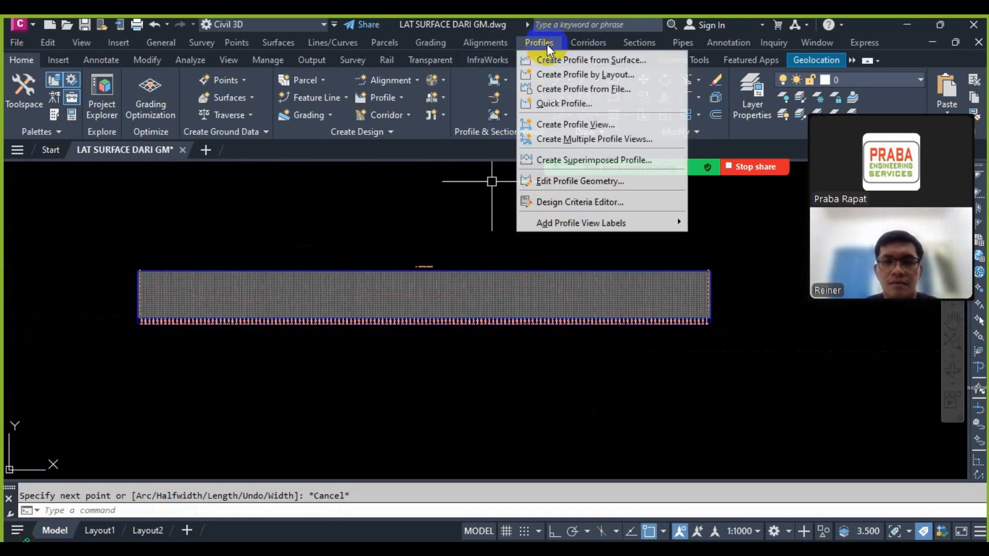
left_click(575, 76)
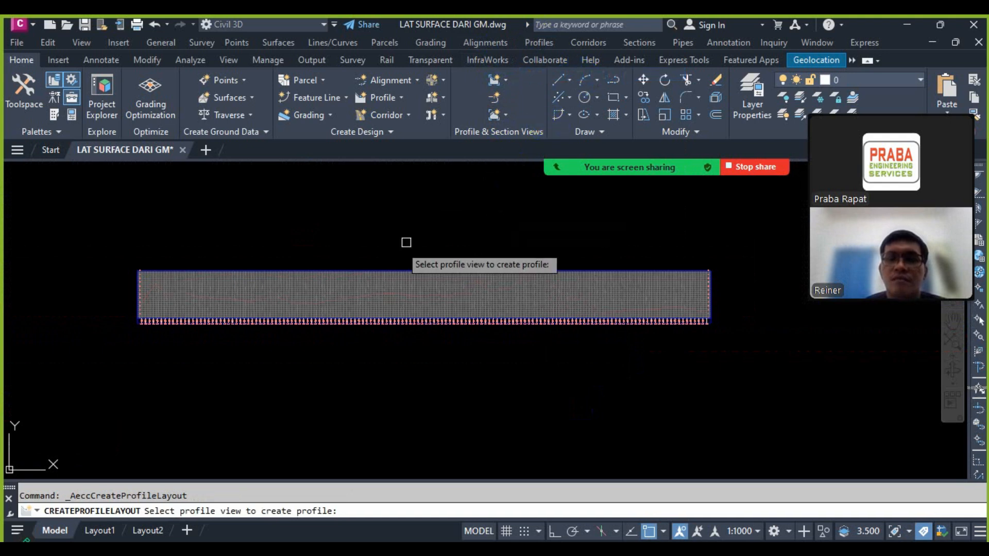
left_click(354, 284)
left_click_drag(320, 188, 151, 171)
type("PR")
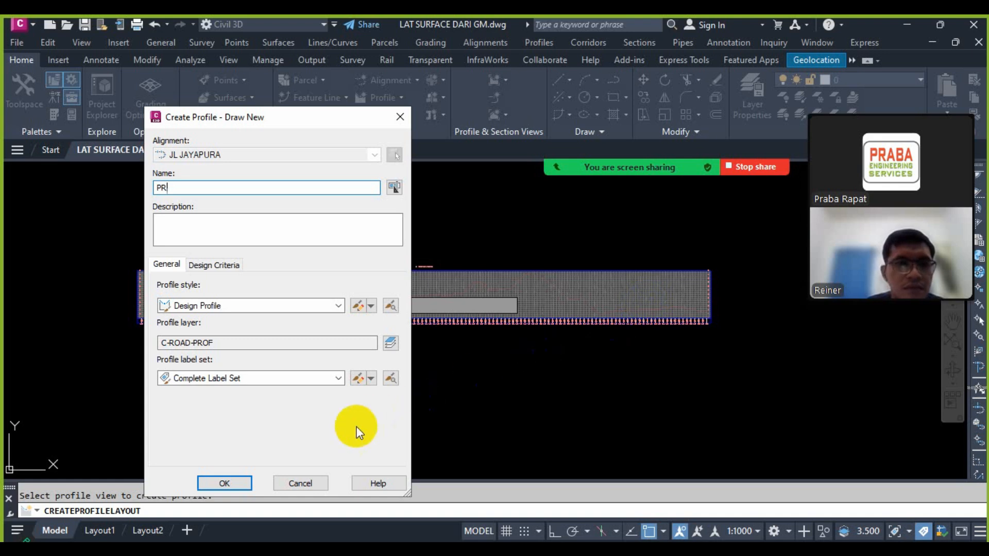
left_click(243, 485)
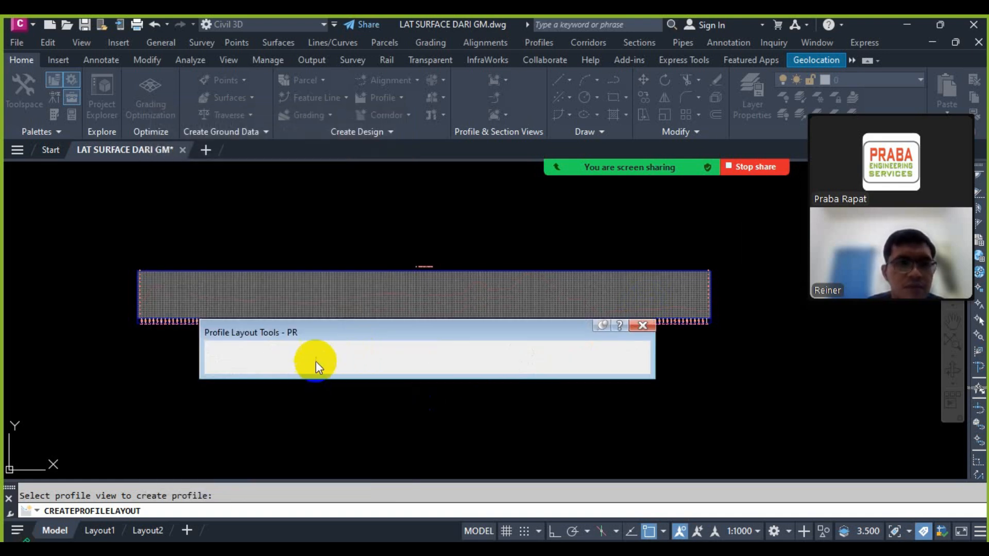
Step: Open the vertical curve settings for the PR profile and move the windows clear of the profile view
left_click_drag(336, 337, 380, 233)
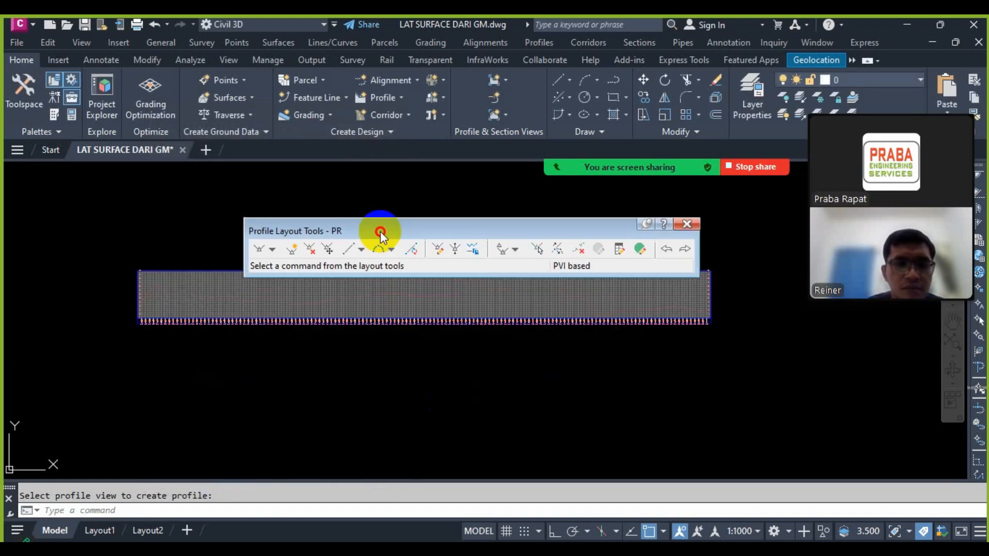
left_click(276, 253)
left_click(308, 300)
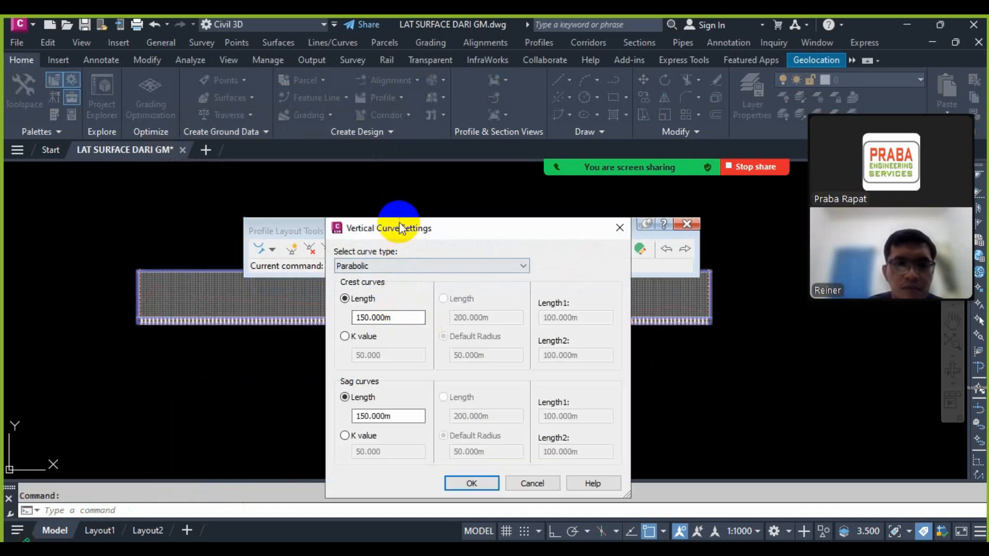
left_click_drag(402, 227, 424, 153)
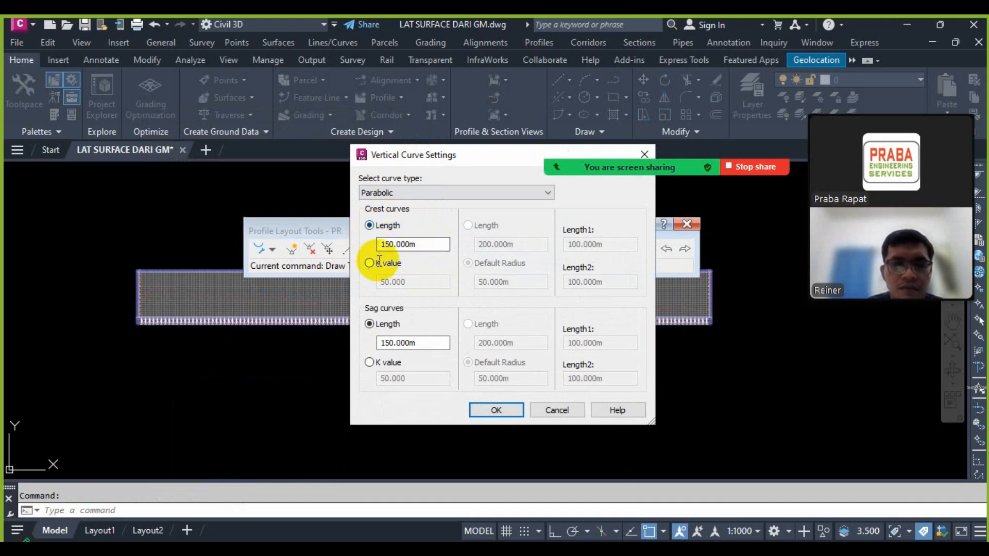
Step: Switch crest and sag curves to K value and consult Tabel 21 in the RSNI T-14-2004 PDF in Nitro Pro
left_click_drag(418, 244, 363, 237)
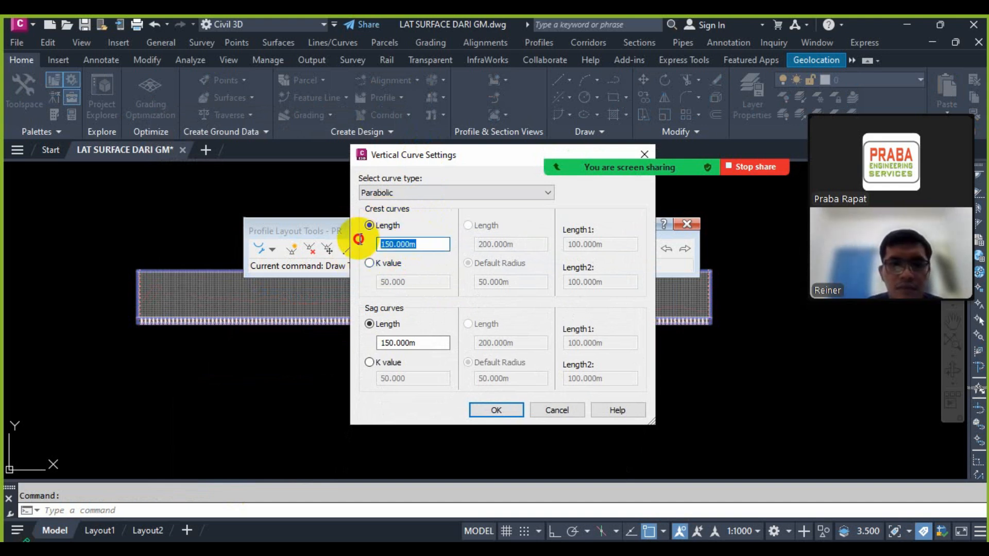
left_click(382, 265)
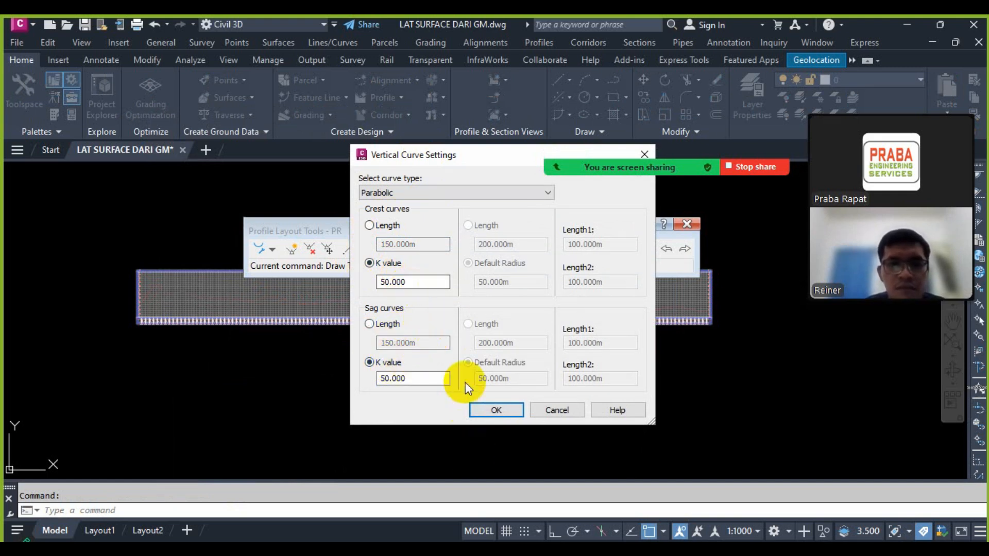
key("alt+Tab")
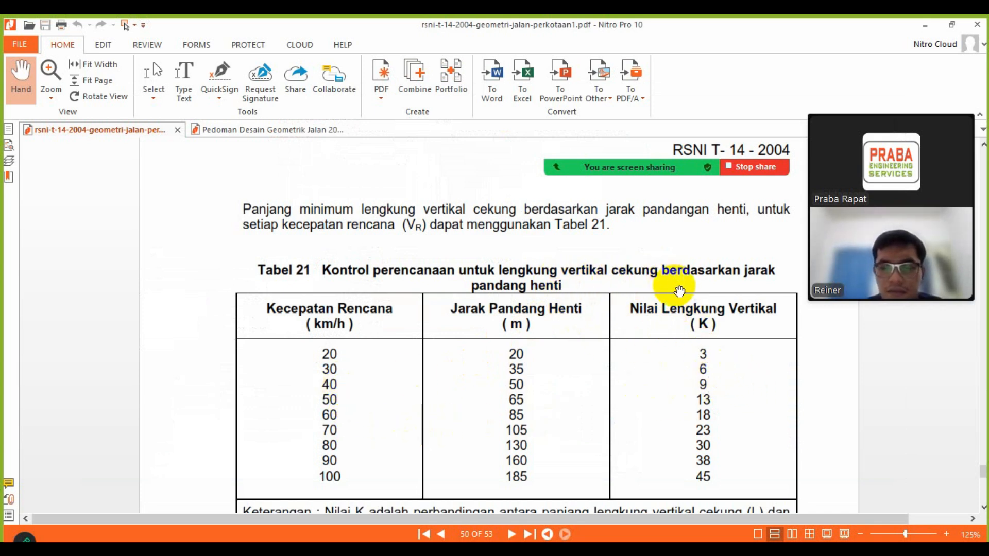
key("alt+Tab")
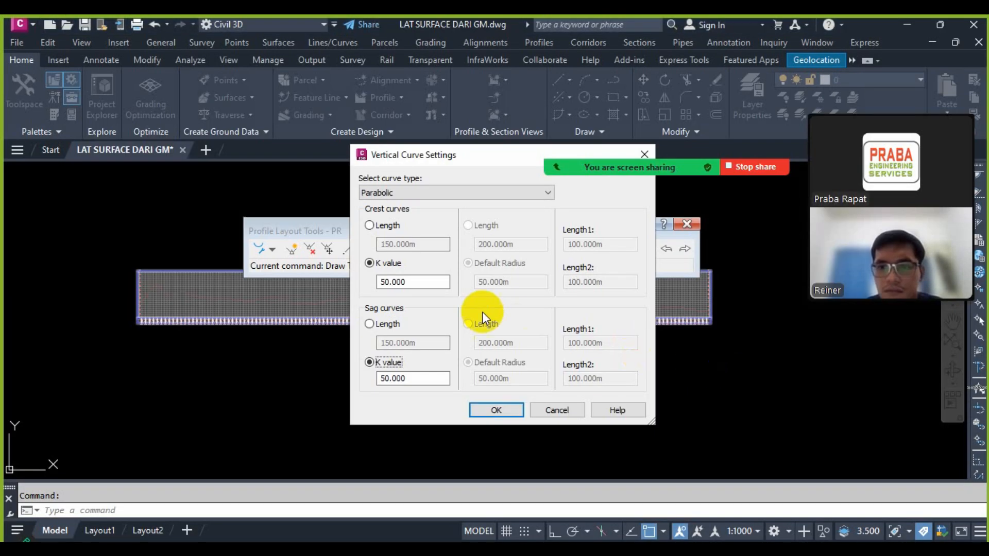
Step: Set the K value of both the crest and the sag curves to 20
left_click_drag(426, 281, 365, 280)
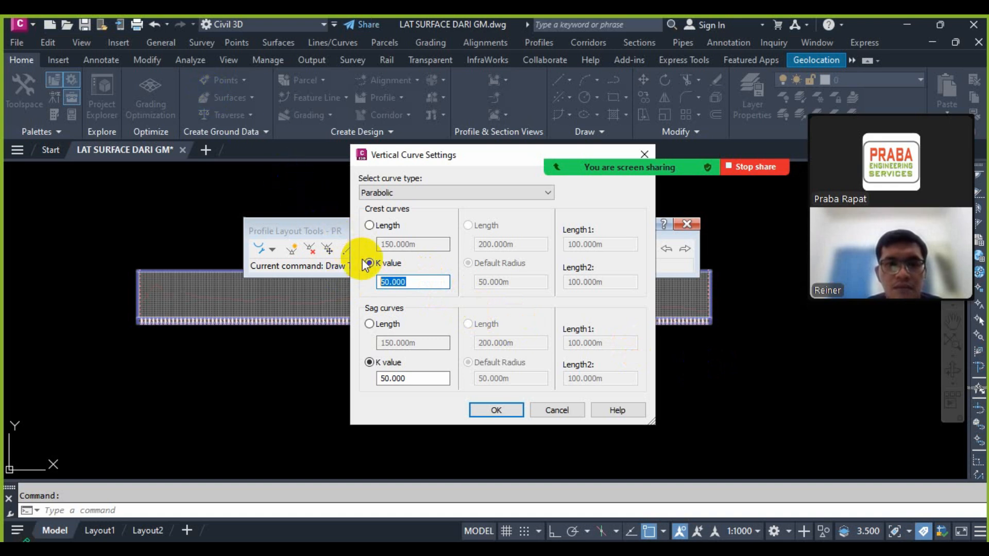
left_click_drag(420, 283, 367, 284)
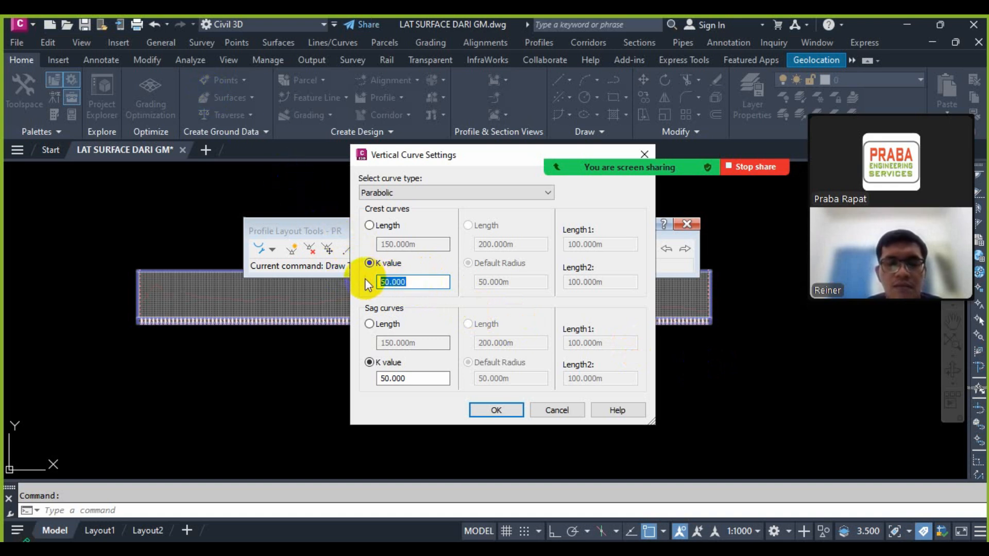
type("20")
left_click_drag(420, 379, 356, 379)
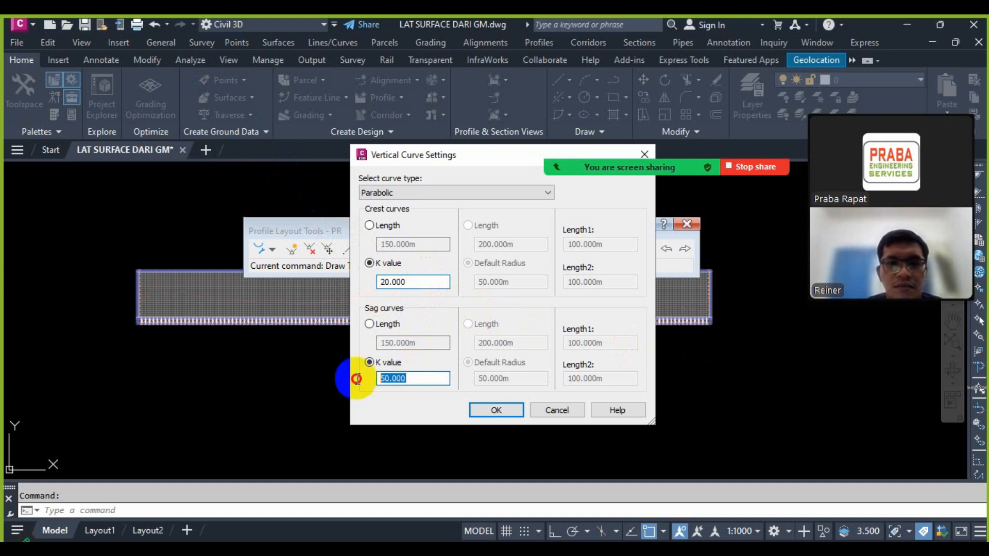
type("20")
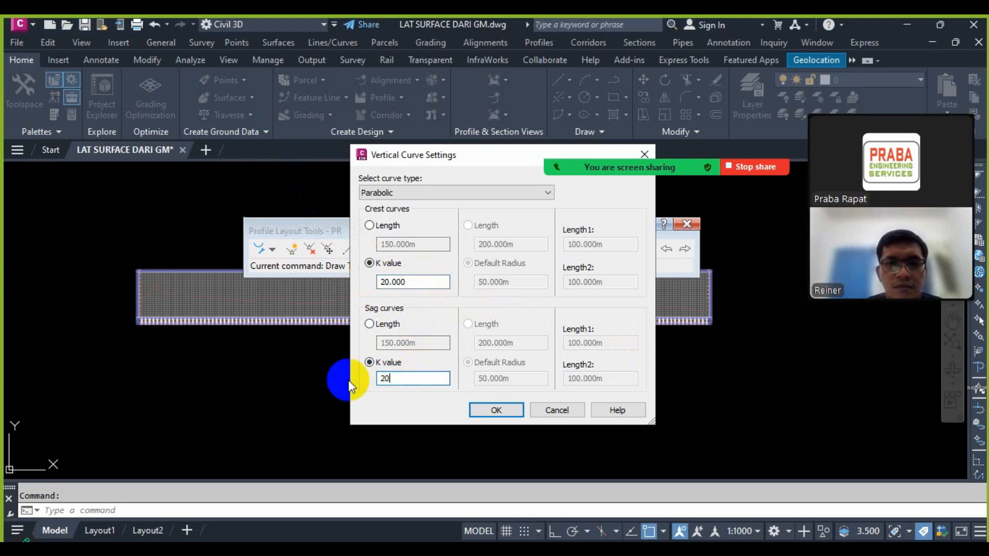
Step: Define the parabolic crest and sag curves by length, set both to 30 m and apply the curve settings
left_click(382, 229)
left_click_drag(417, 244, 378, 244)
type("30,")
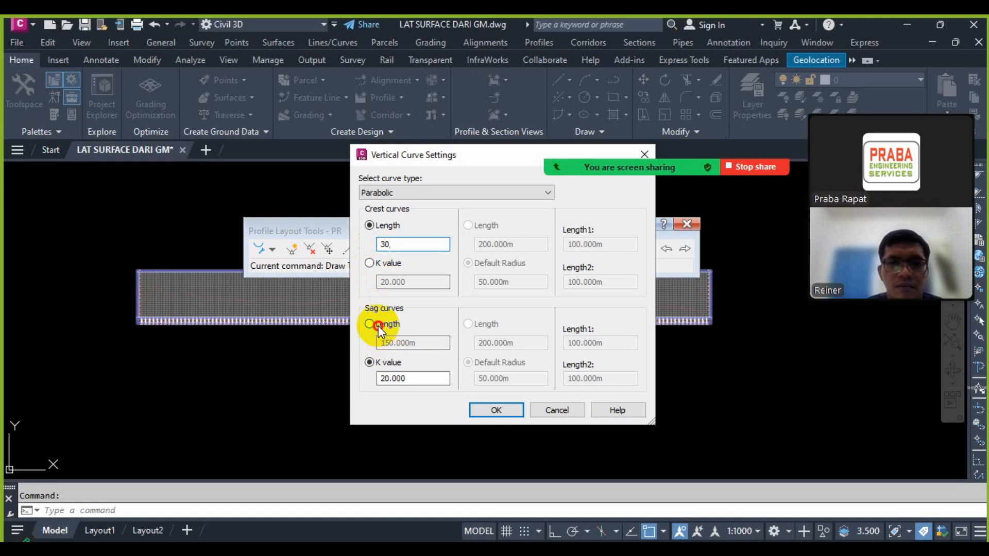
left_click(379, 325)
left_click_drag(411, 342, 379, 343)
type("3")
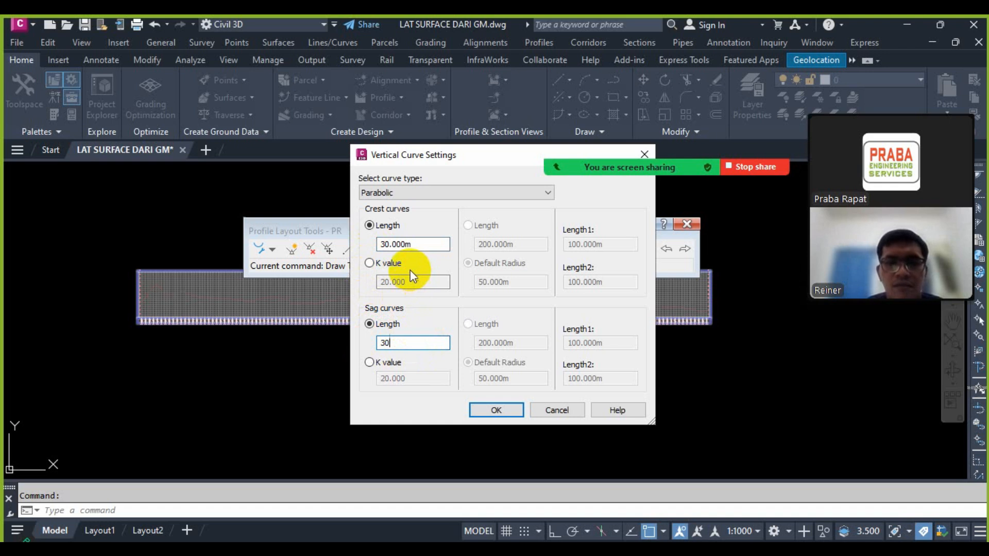
left_click(512, 413)
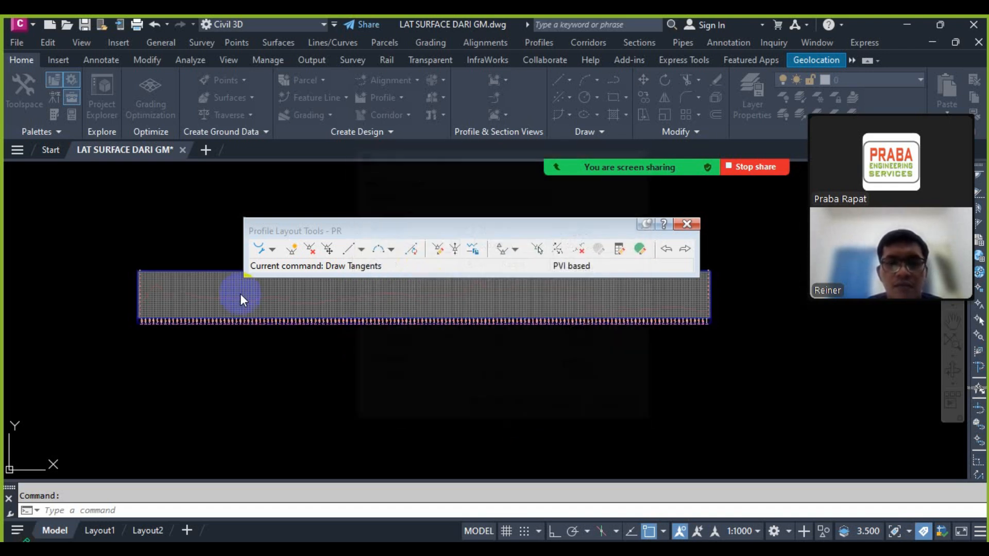
Step: Start drawing PR tangents with curves from the beginning of the red ground line, at about elevation 18
left_click(273, 250)
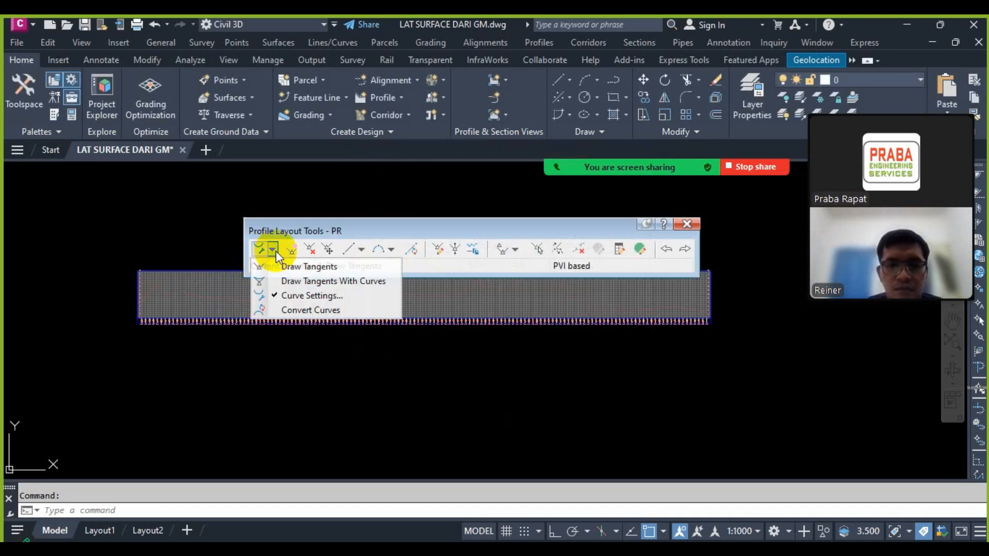
left_click(304, 281)
scroll(103, 303, "up", 5)
scroll(133, 304, "up", 4)
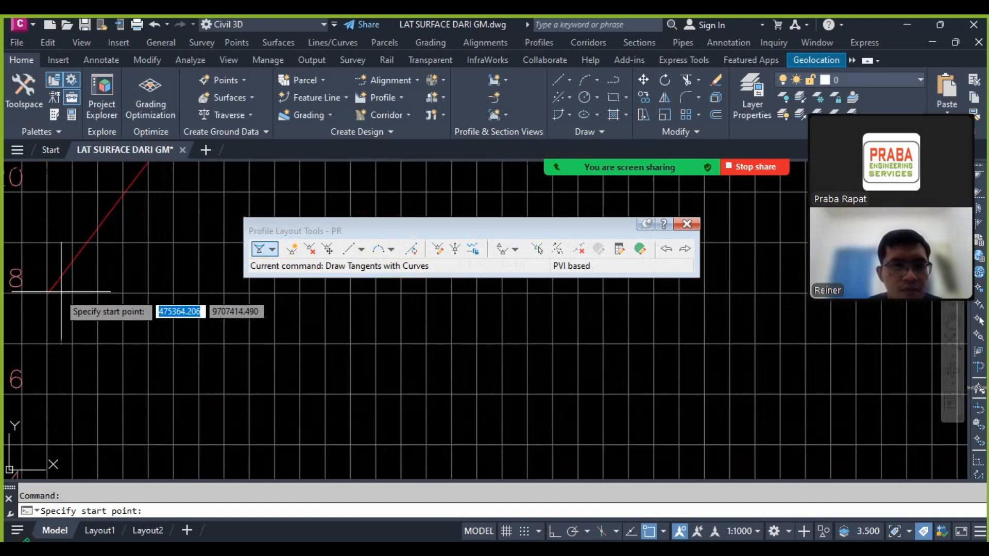
scroll(261, 341, "down", 4)
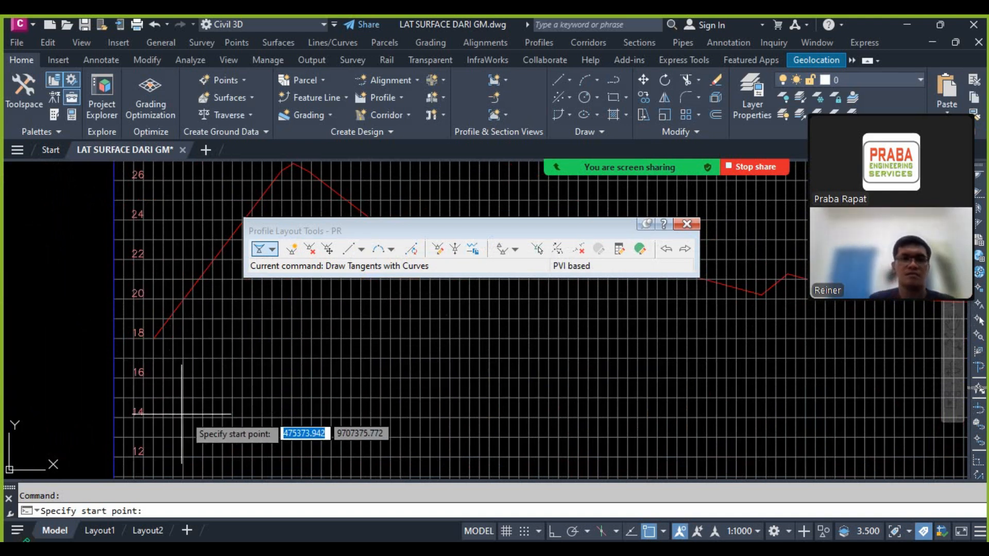
scroll(152, 337, "up", 5)
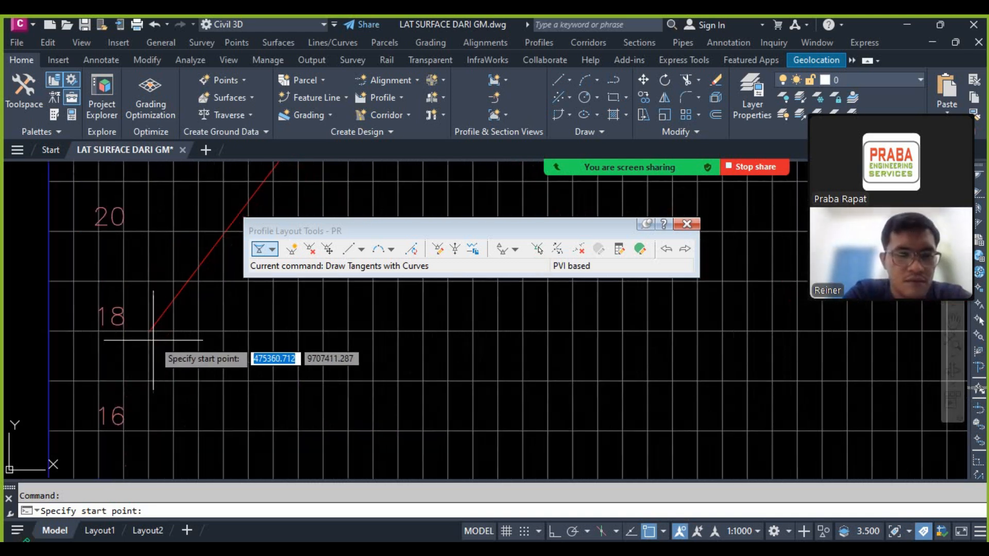
left_click(146, 329)
Step: Place the next PVI just below the second ground hump, at about elevation 23
scroll(154, 386, "down", 5)
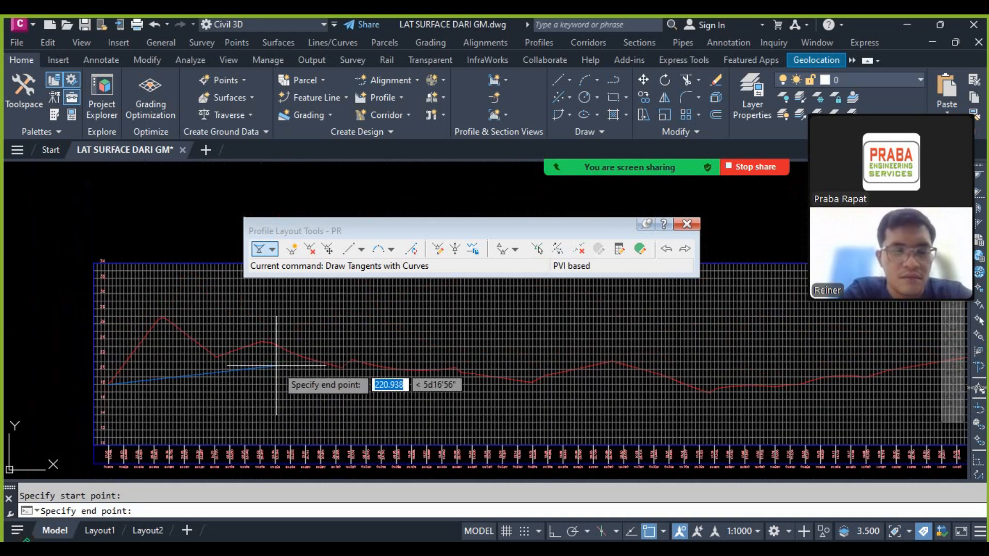
scroll(301, 370, "up", 3)
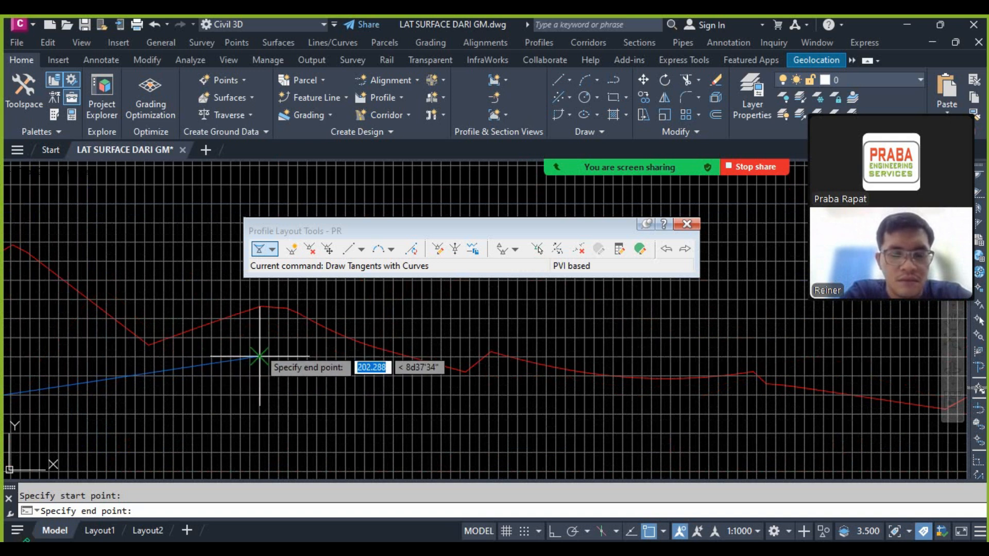
scroll(273, 340, "up", 2)
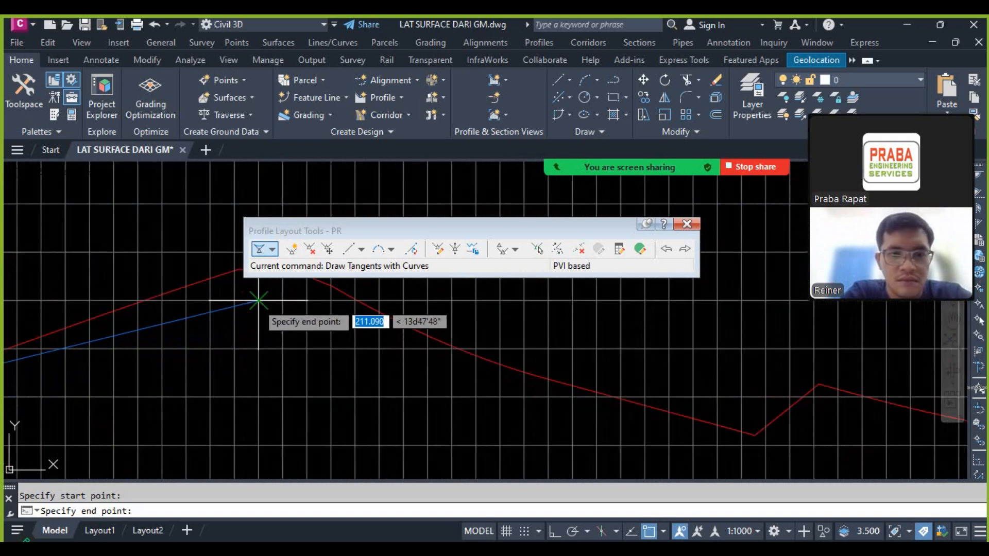
left_click(259, 298)
Step: Extend the tangent down to a PVI just below the next major ground low and inspect the curve at the preceding crest
scroll(361, 335, "down", 3)
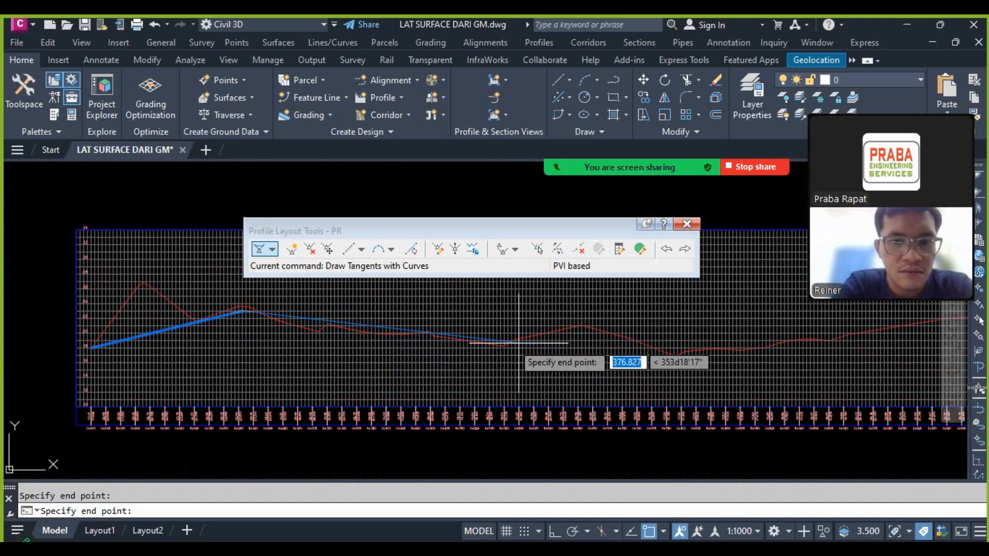
scroll(497, 349, "up", 3)
left_click(500, 358)
scroll(412, 361, "down", 4)
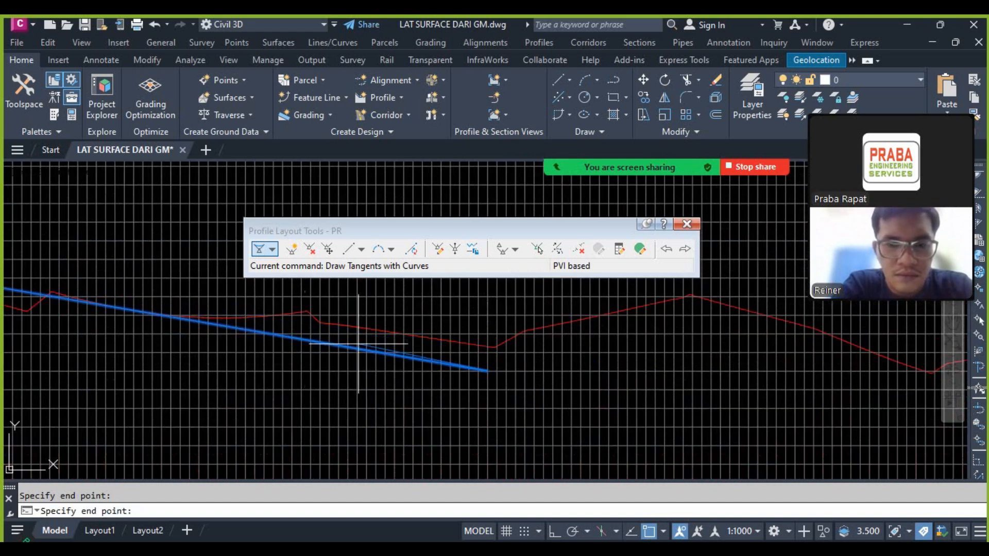
scroll(326, 355, "up", 4)
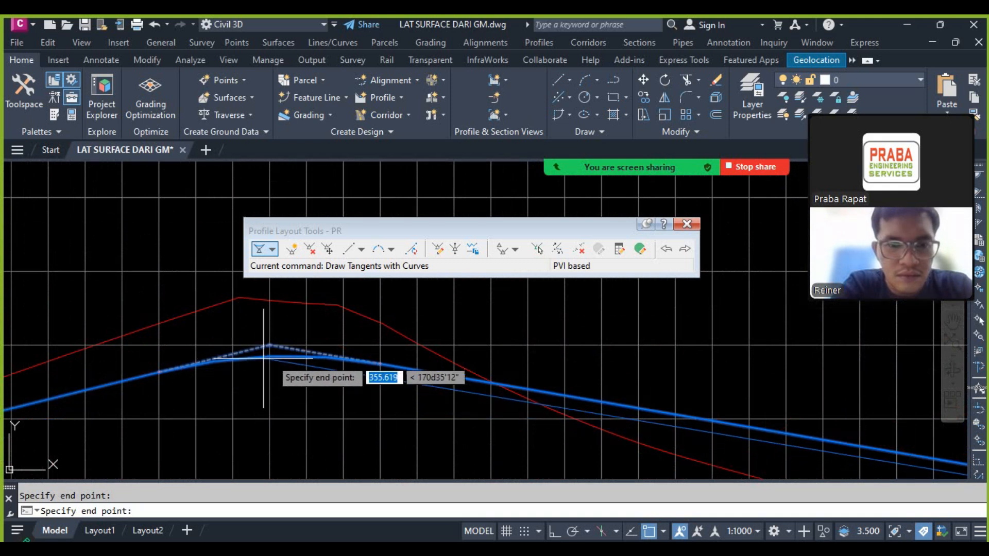
scroll(330, 379, "down", 5)
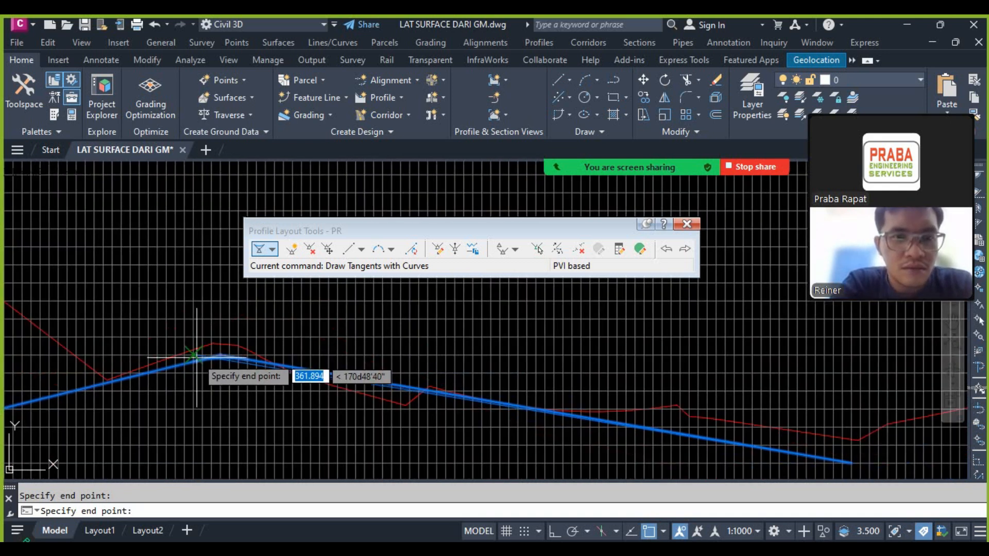
Step: Add a crest PVI close to the next ground peak and a PVI at the ground low beyond it
scroll(419, 387, "up", 4)
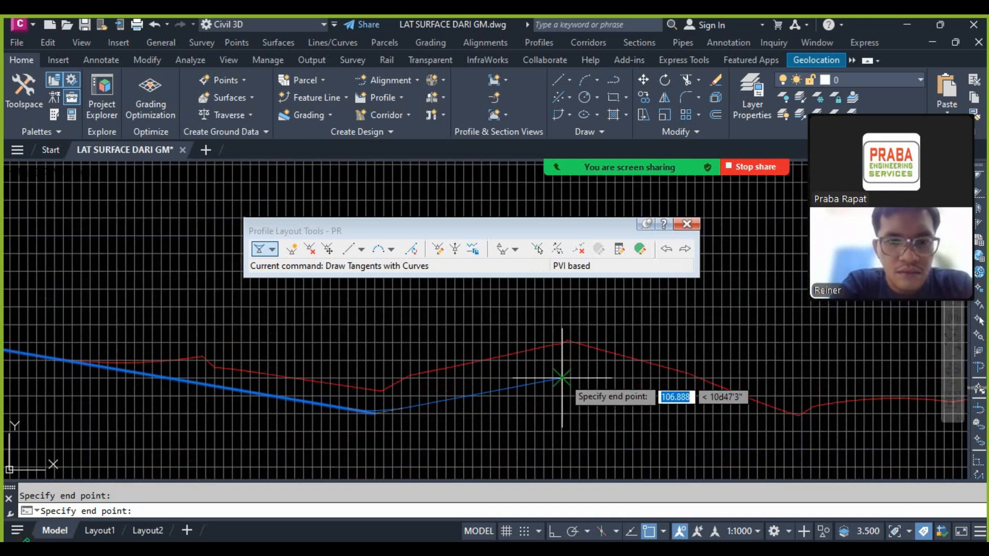
scroll(562, 377, "up", 4)
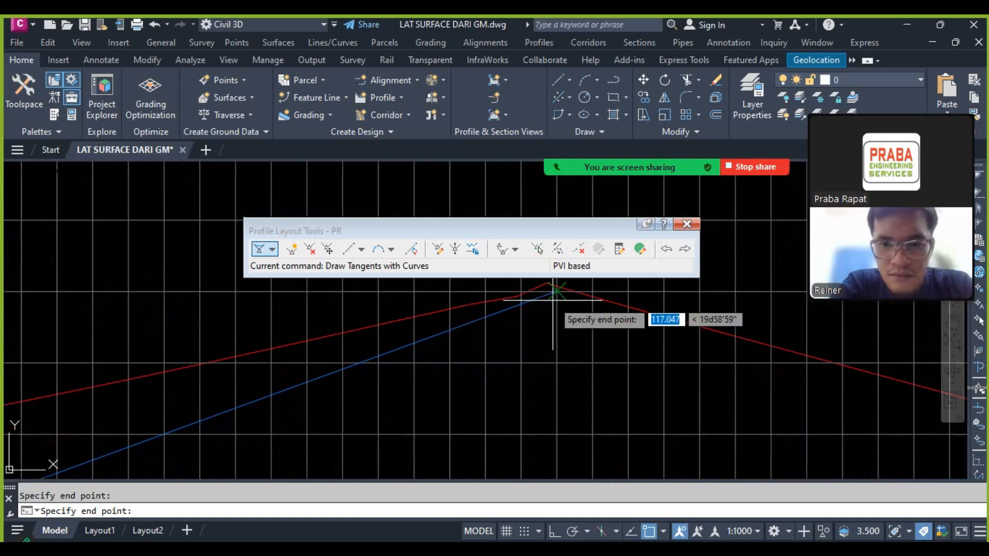
scroll(387, 326, "down", 4)
scroll(641, 396, "up", 4)
left_click(566, 371)
scroll(470, 377, "down", 4)
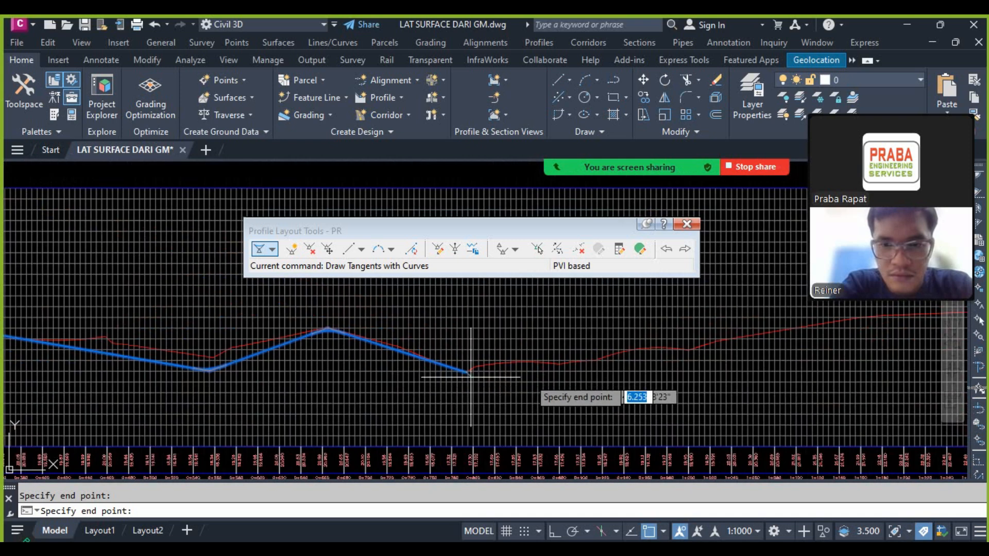
Step: Carry the tangents along the gently rising ground, level to the foot of the next hill, then up to a PVI below its peak
scroll(643, 360, "up", 4)
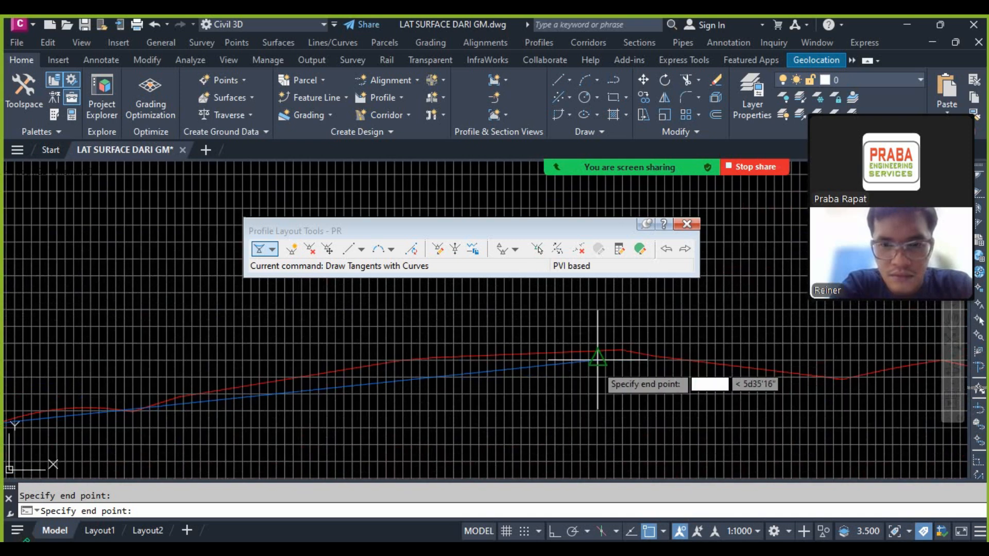
scroll(581, 359, "down", 2)
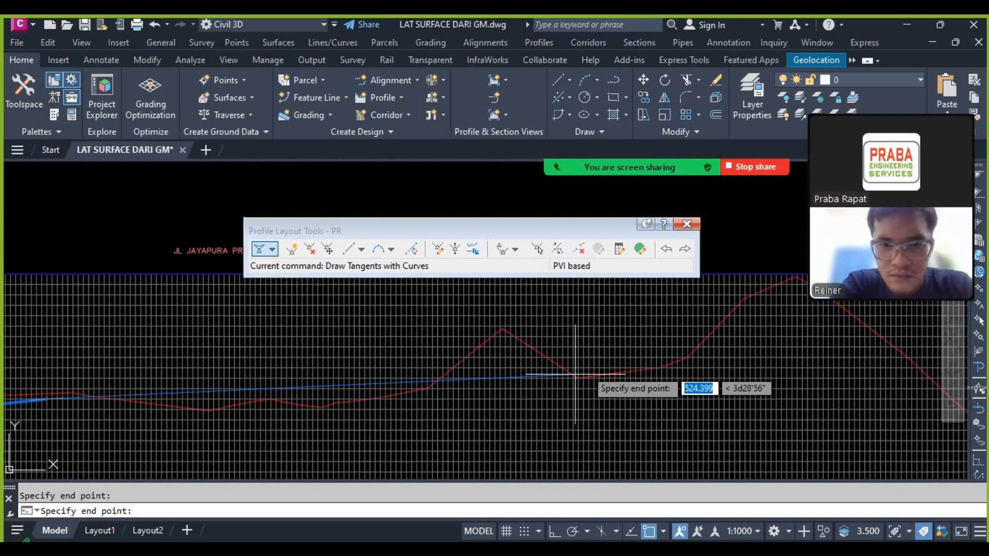
scroll(400, 397, "up", 2)
left_click(413, 404)
scroll(511, 386, "down", 2)
scroll(511, 387, "up", 2)
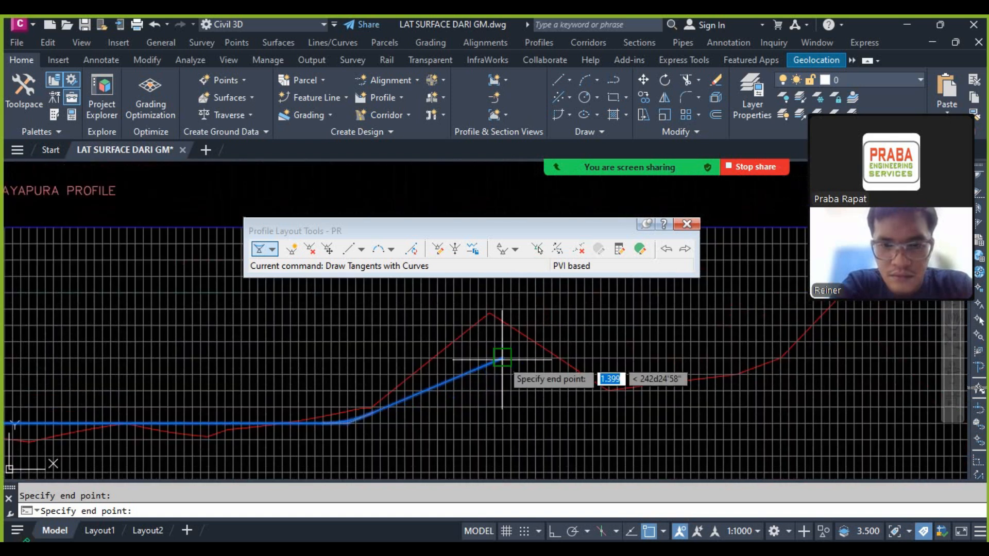
left_click(503, 359)
Step: Run a level tangent across the ground dip, then climb to a PVI just below the highest ground peak
scroll(502, 359, "down", 2)
scroll(573, 372, "up", 2)
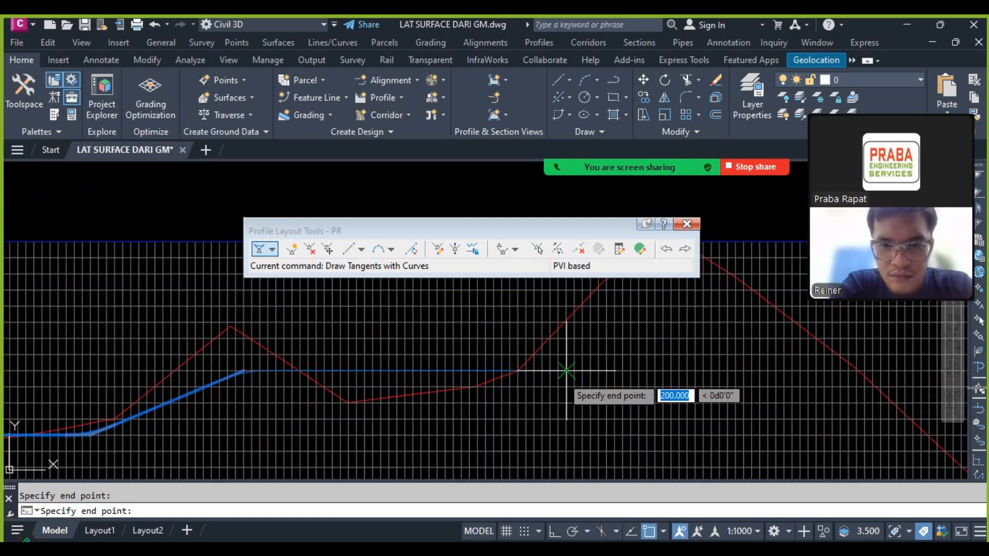
scroll(542, 371, "down", 2)
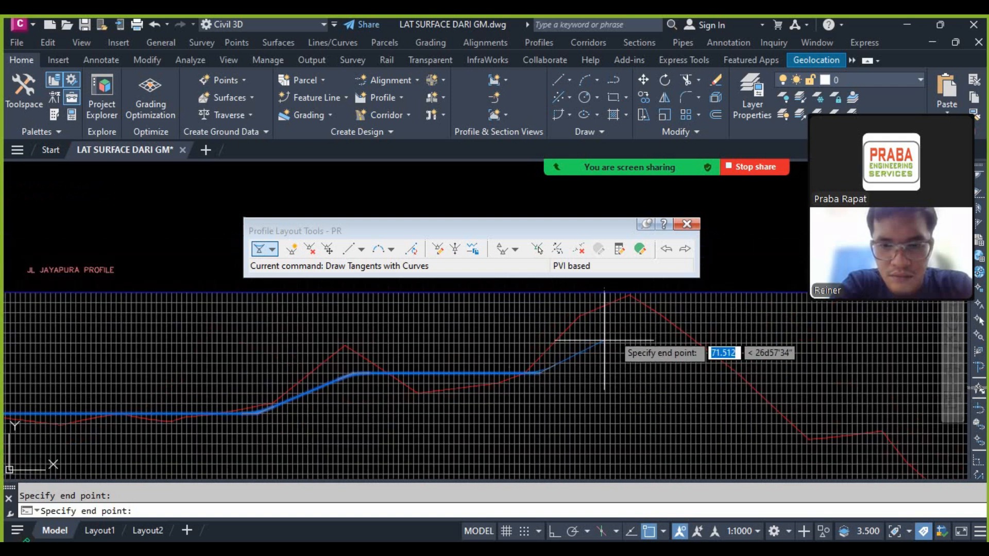
left_click(626, 323)
Step: Bring the tangents down the descending ground beyond the highest peak to a PVI just below the lowest point
scroll(525, 333, "down", 4)
scroll(619, 394, "up", 4)
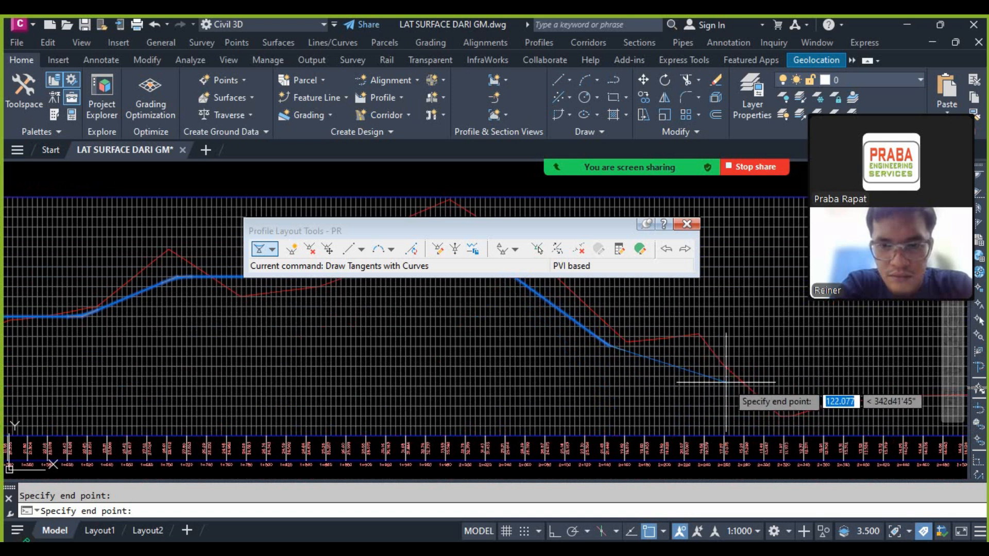
scroll(731, 392, "down", 2)
scroll(773, 396, "up", 5)
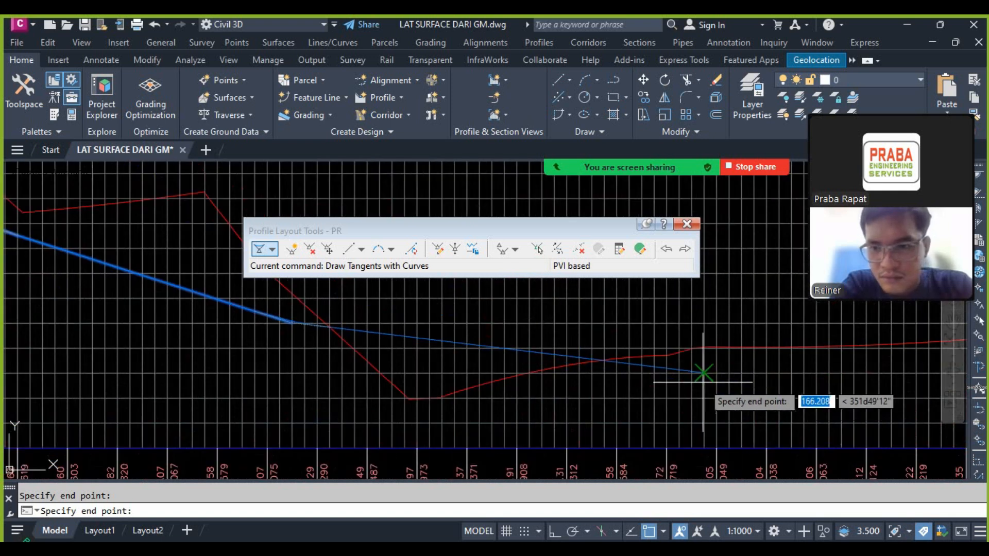
left_click(429, 423)
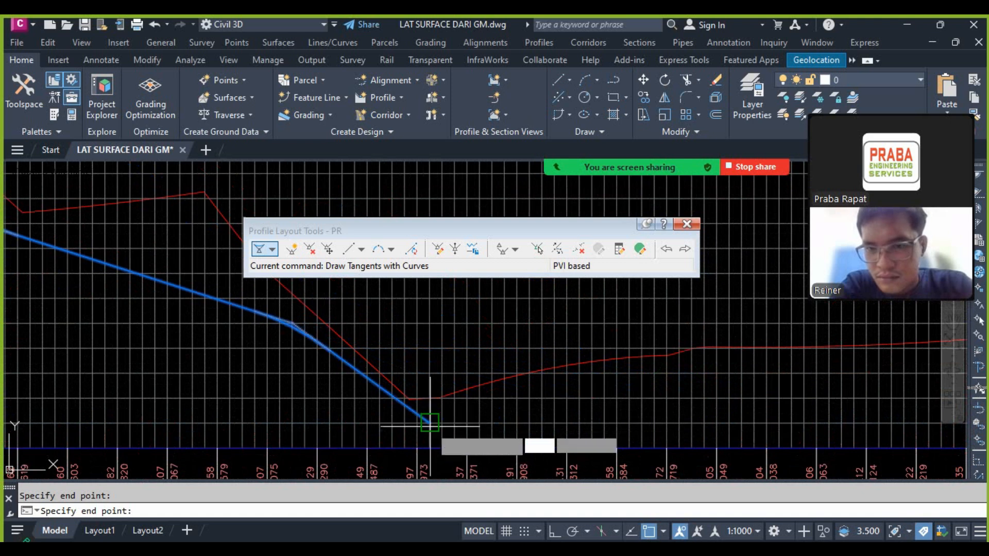
Step: Carry the tangents over the last stretch to the ground line's end at about elevation 14 and finish the layout
scroll(566, 371, "down", 2)
scroll(585, 364, "up", 5)
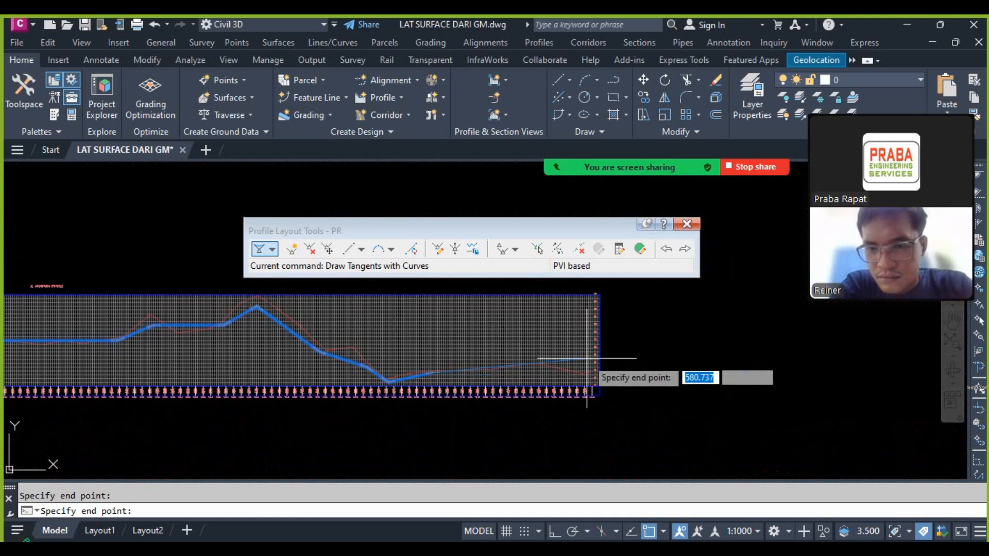
left_click(480, 365)
scroll(709, 383, "up", 5)
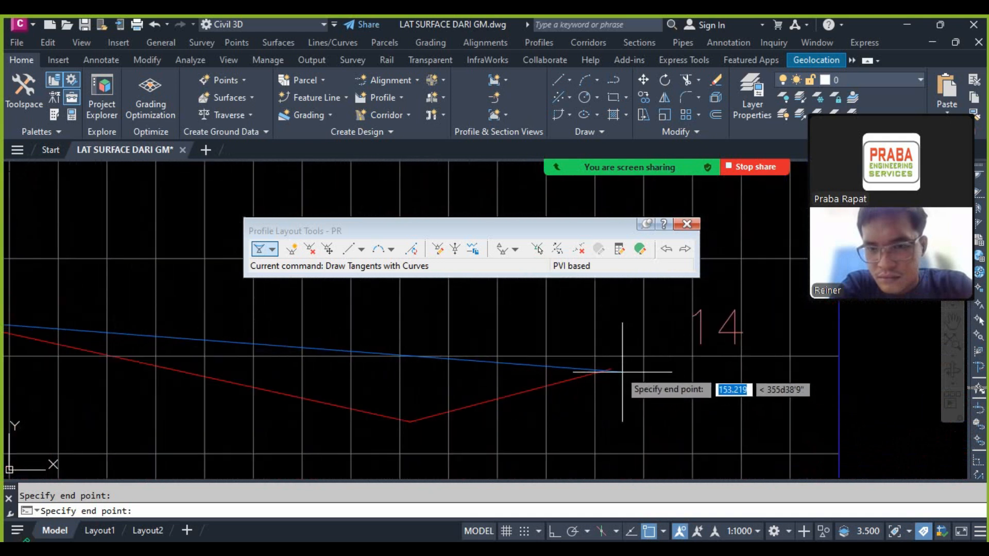
left_click(647, 358)
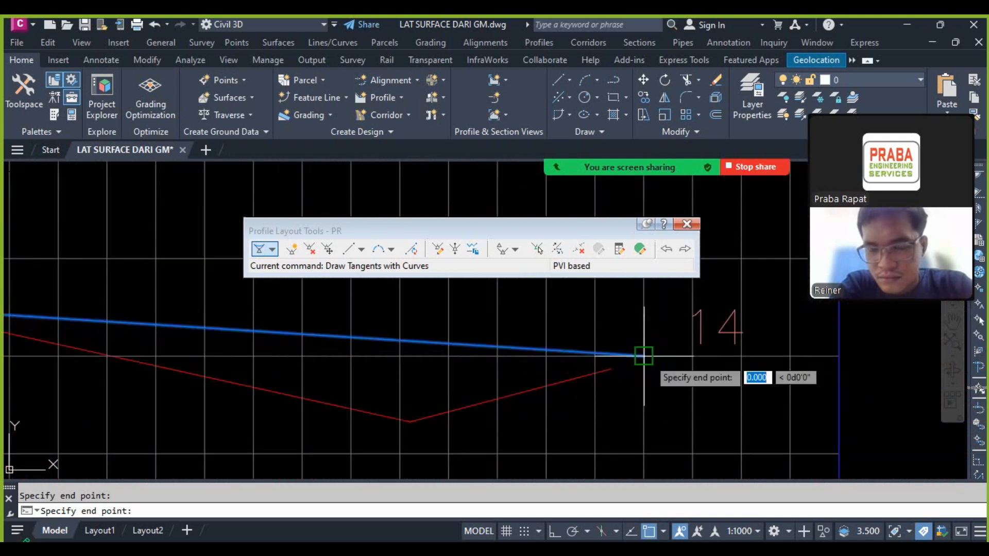
key("Return")
Step: Insert a PVI into the first PR tangent below the first ground peak, at about elevation 24.5
scroll(813, 357, "down", 8)
scroll(526, 361, "up", 8)
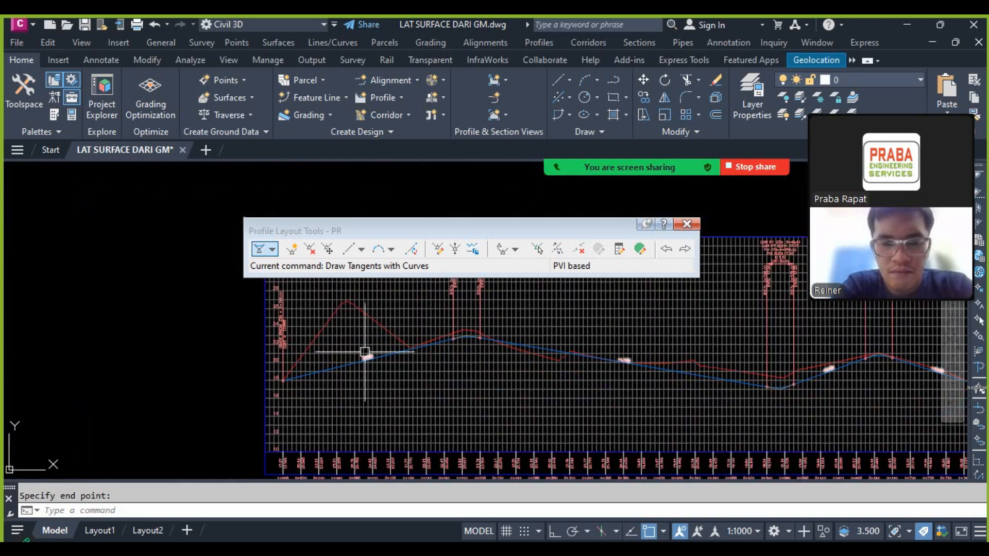
scroll(365, 352, "up", 5)
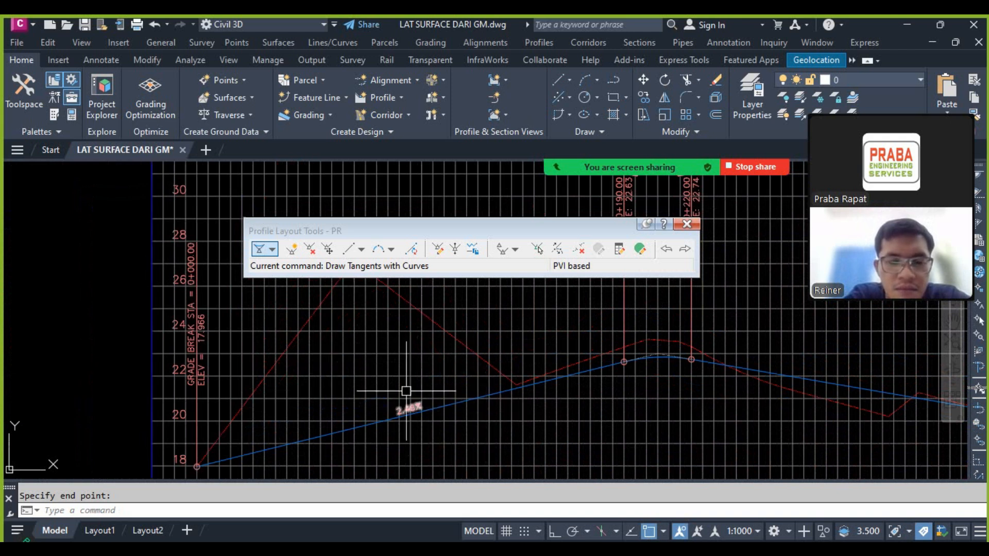
left_click(292, 249)
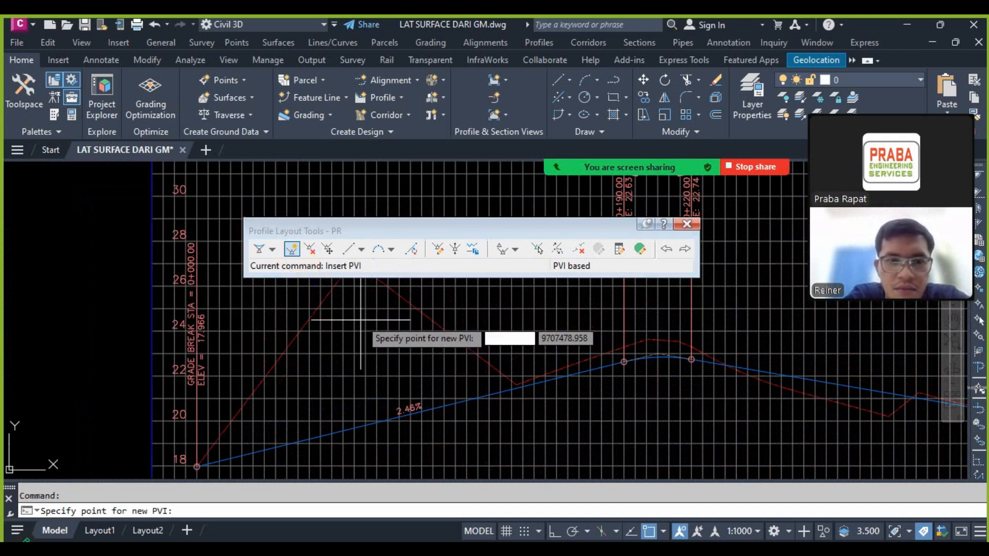
left_click(361, 319)
key("Escape")
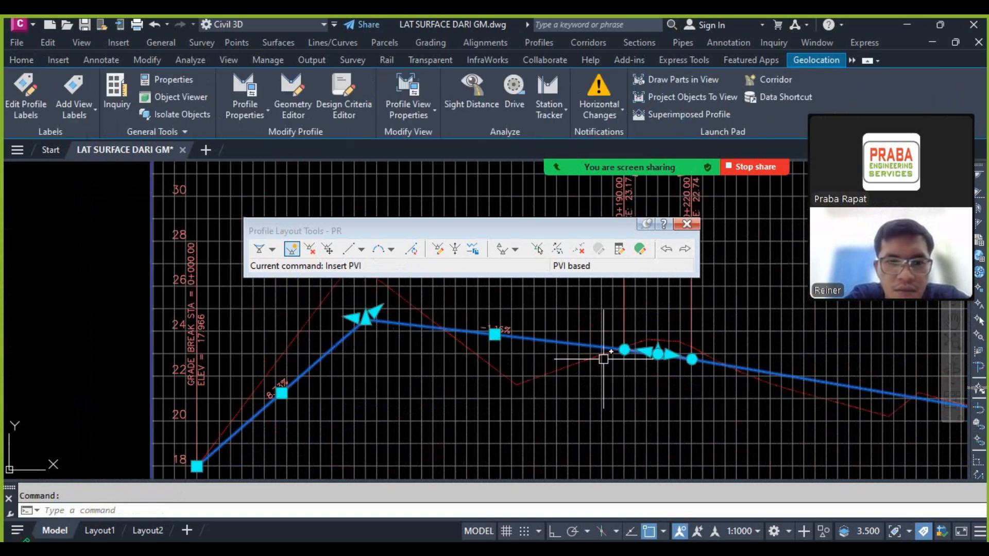
Step: Add a 30 m free parabolic vertical curve between the tangents meeting at the PVI below the first ground peak
scroll(551, 351, "down", 2)
scroll(497, 365, "up", 4)
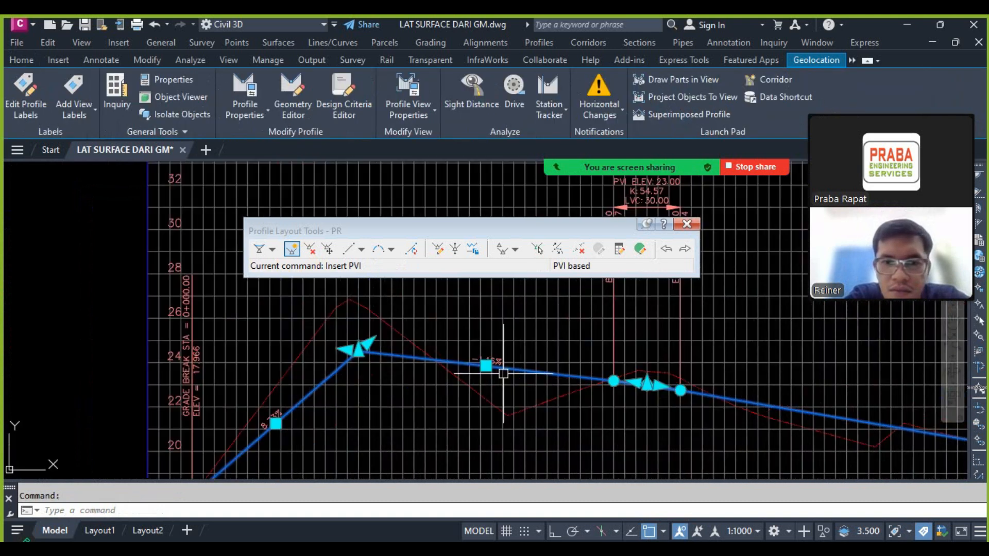
scroll(495, 346, "down", 4)
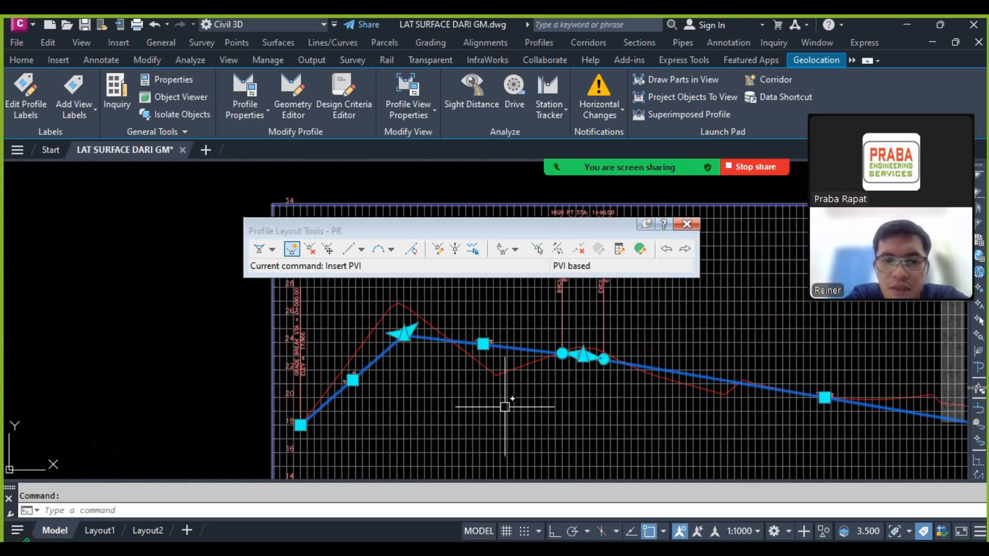
scroll(464, 344, "up", 2)
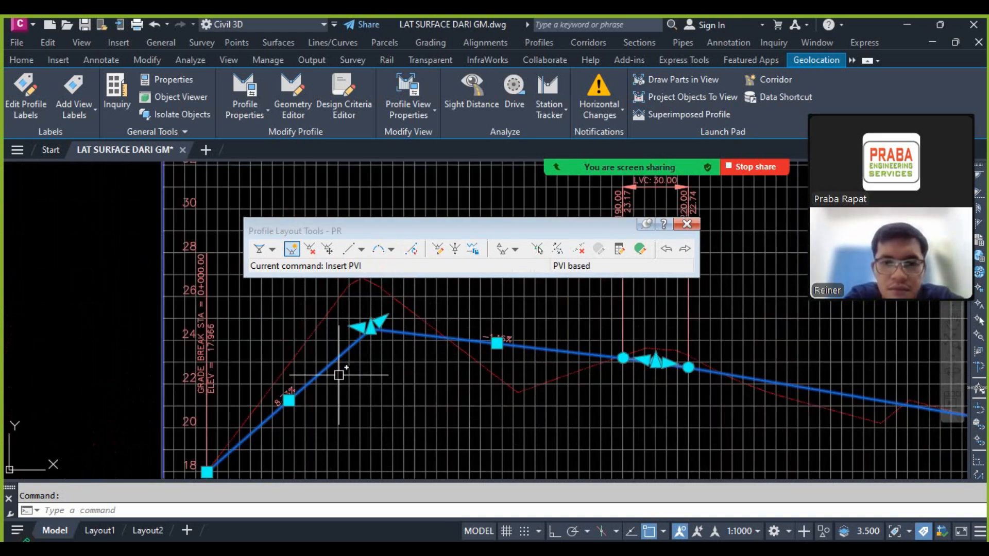
left_click(392, 249)
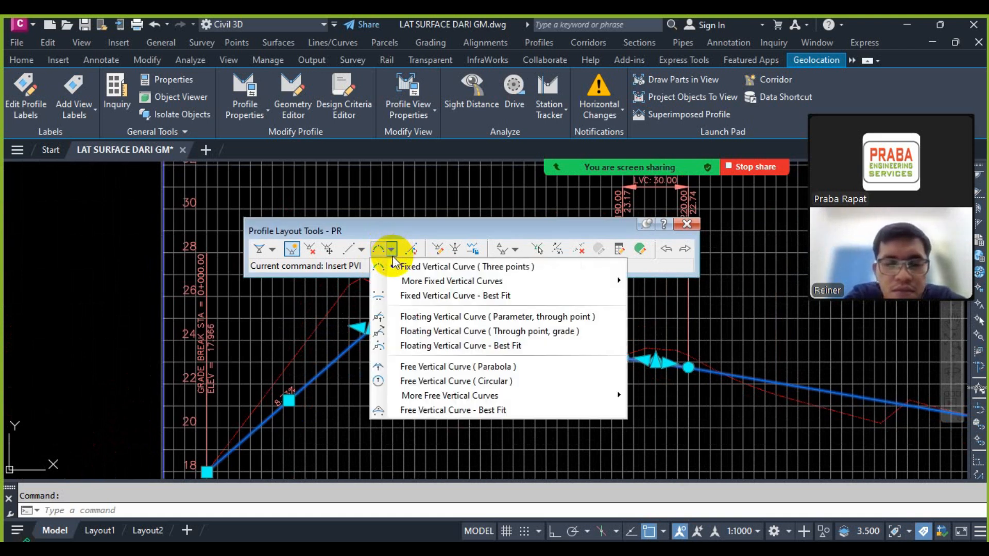
left_click(458, 369)
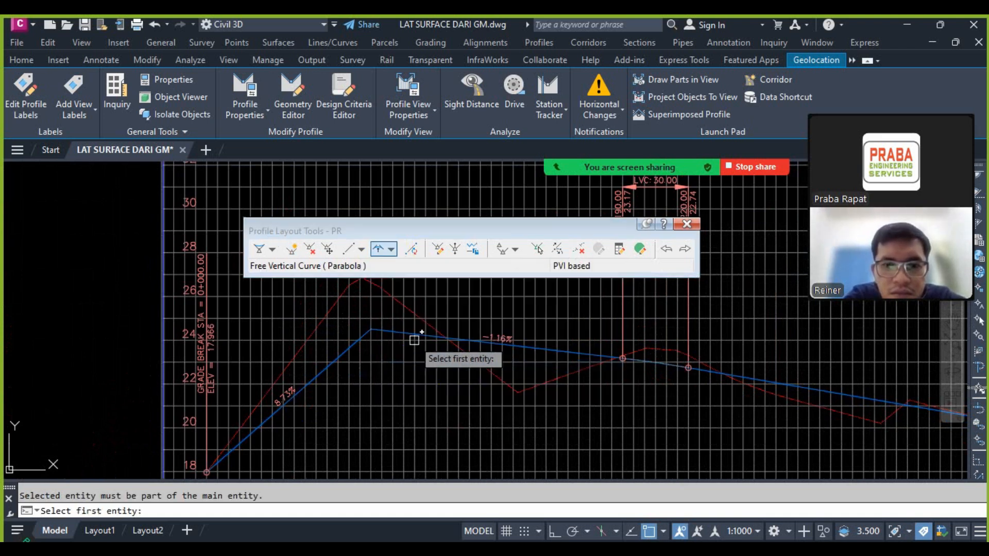
scroll(415, 338, "up", 2)
left_click(322, 330)
left_click(357, 323)
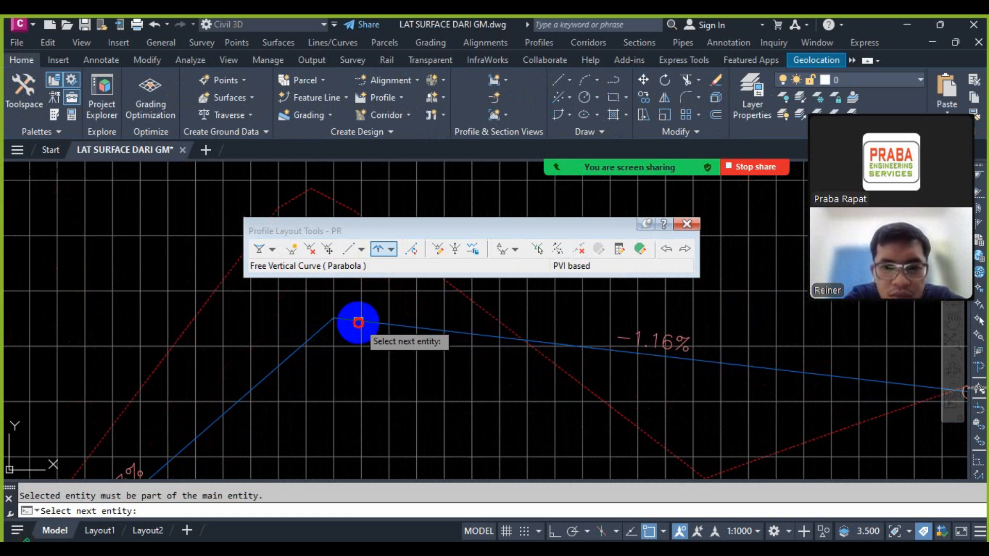
scroll(350, 323, "up", 2)
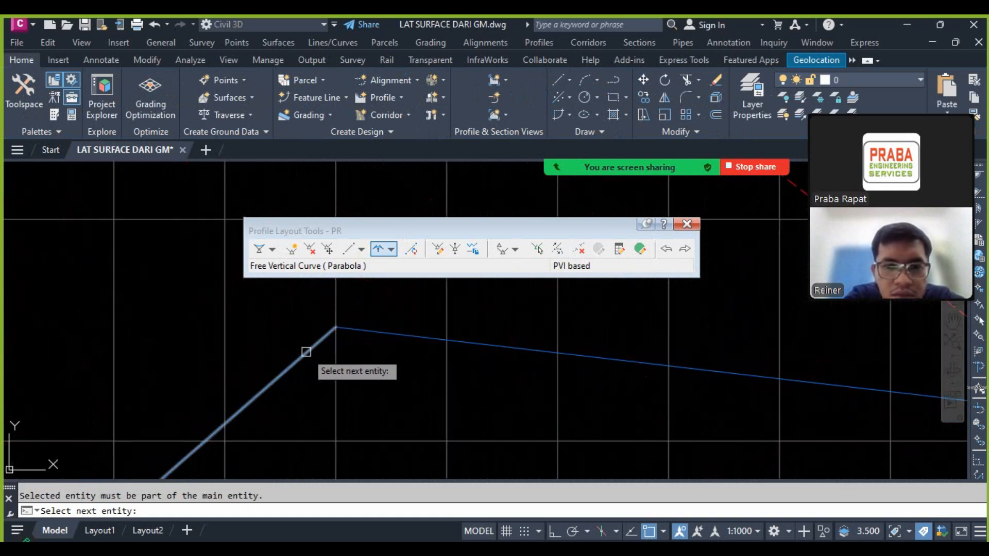
left_click(304, 349)
left_click(303, 354)
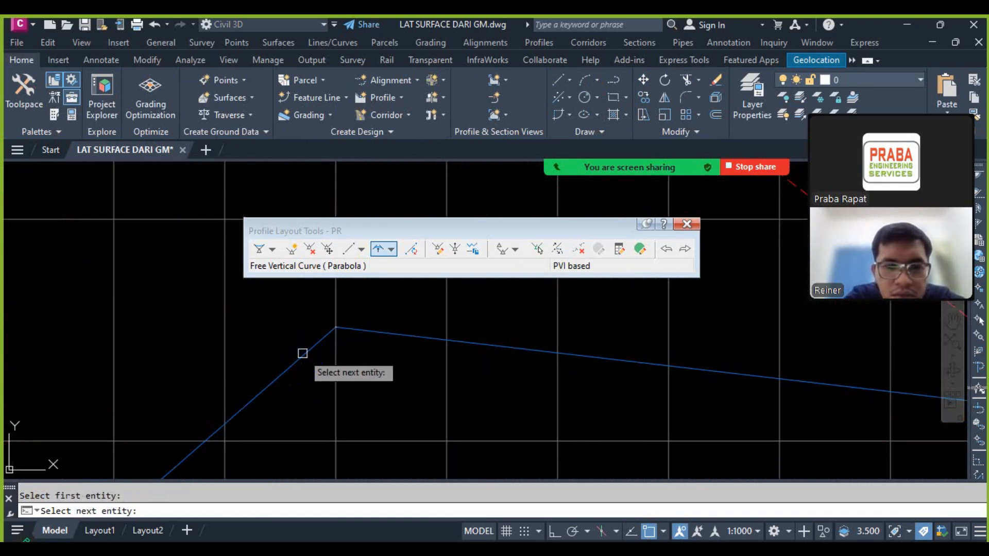
left_click(364, 330)
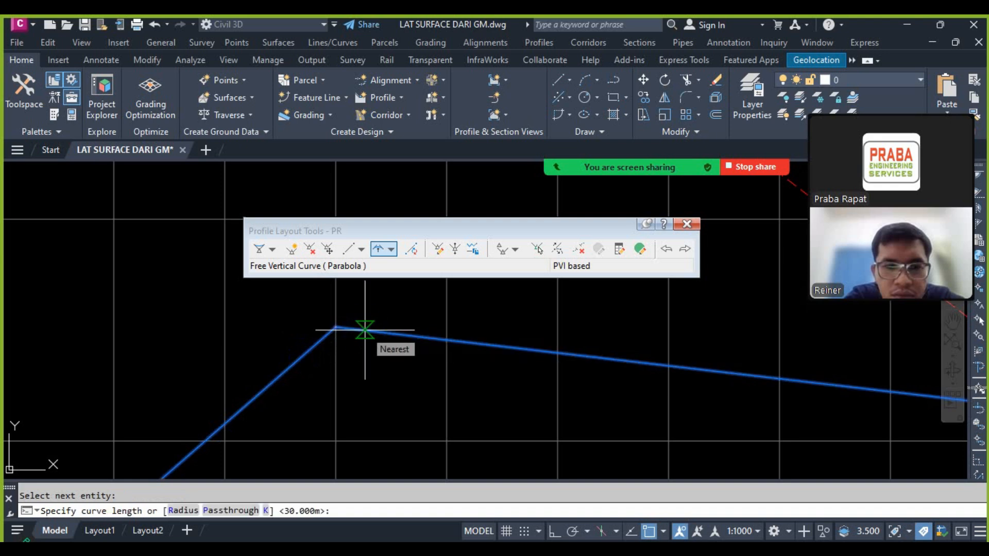
type("50")
key("Return")
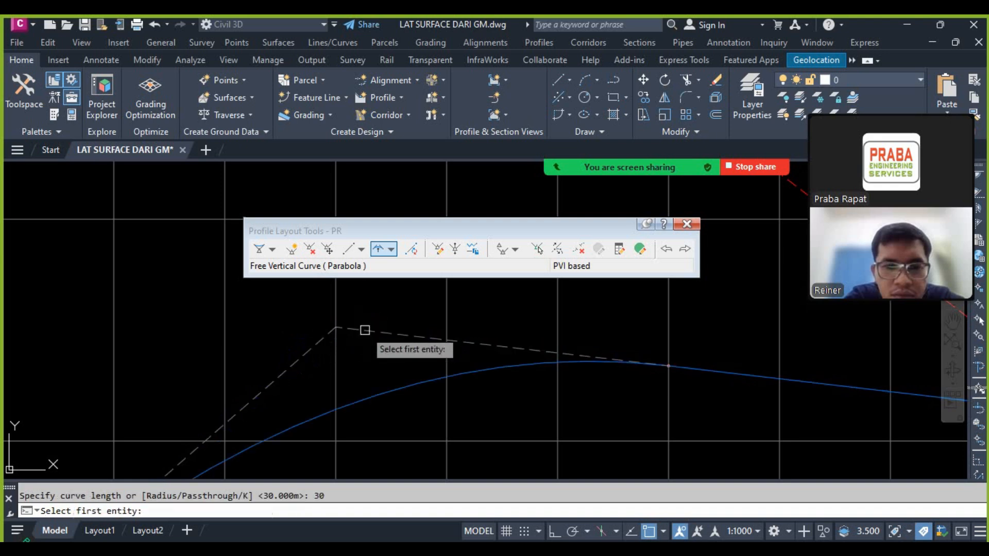
scroll(370, 330, "down", 3)
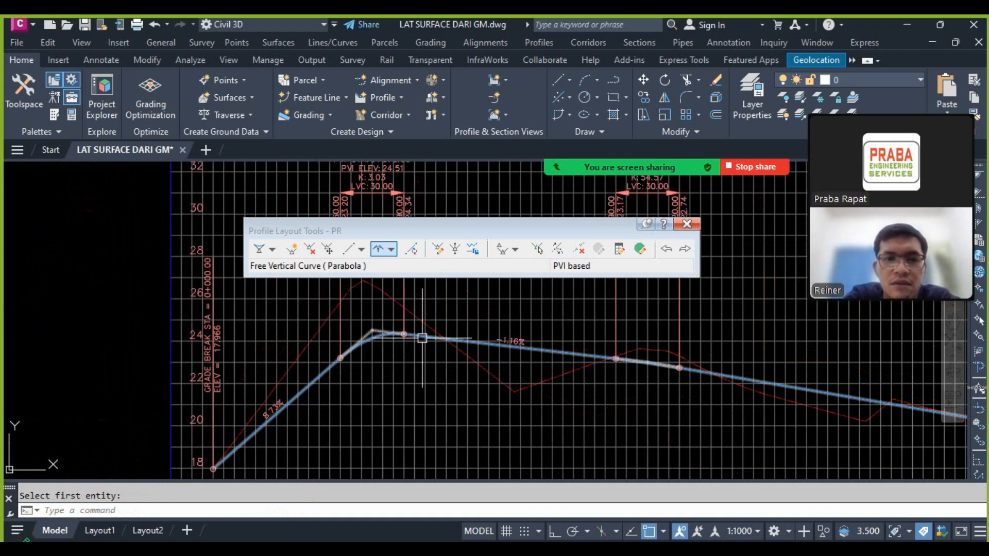
scroll(572, 366, "up", 4)
key("Escape")
Step: Raise the PVI at station 0+205 to an elevation of about 23.3, nearer the second ground peak
left_click(563, 375)
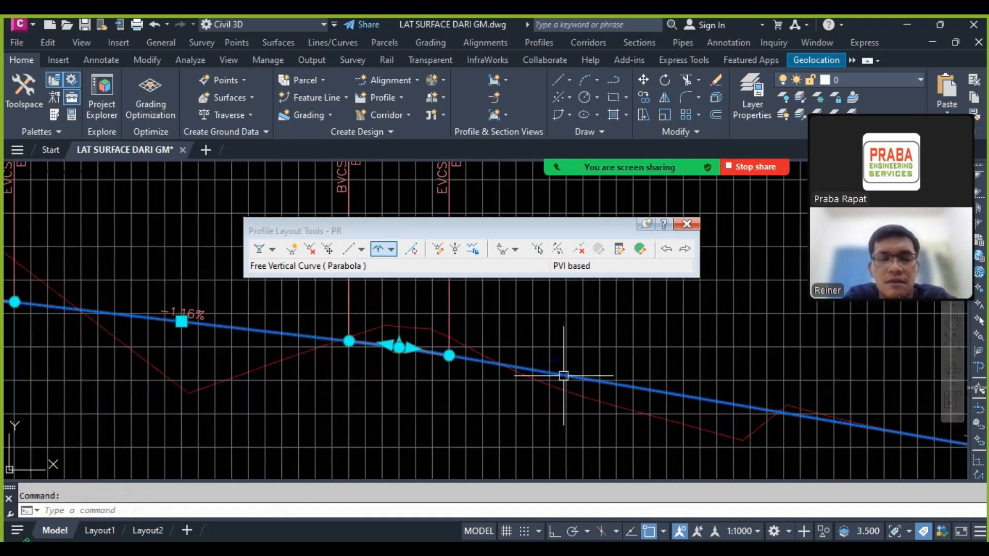
scroll(472, 363, "down", 2)
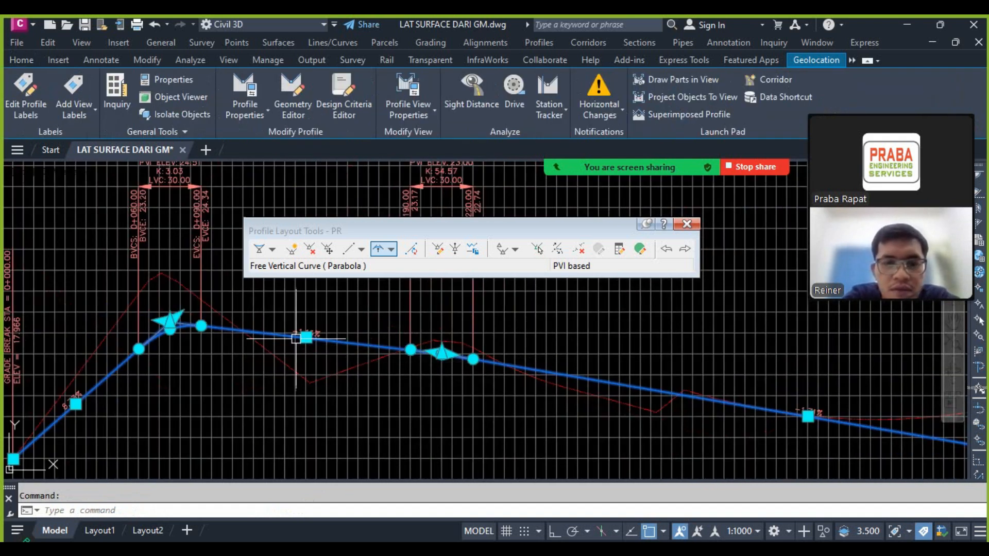
scroll(856, 423, "up", 3)
scroll(821, 415, "down", 3)
scroll(370, 356, "up", 2)
scroll(366, 345, "down", 2)
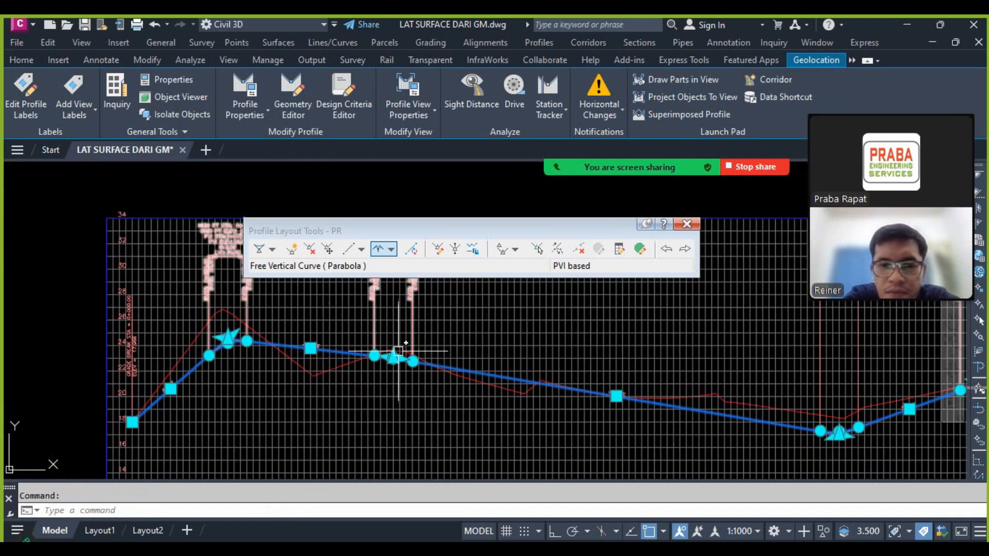
scroll(360, 358, "up", 4)
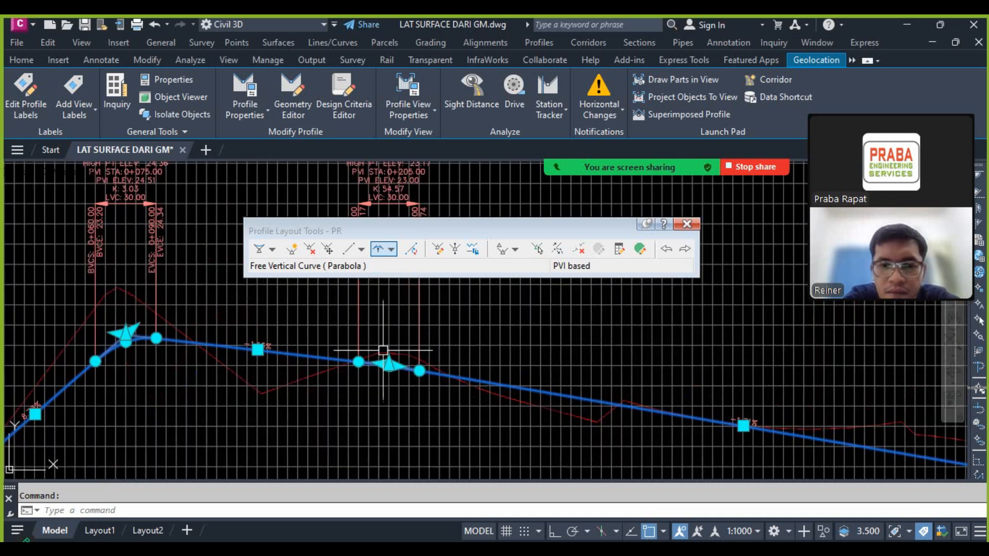
left_click(432, 383)
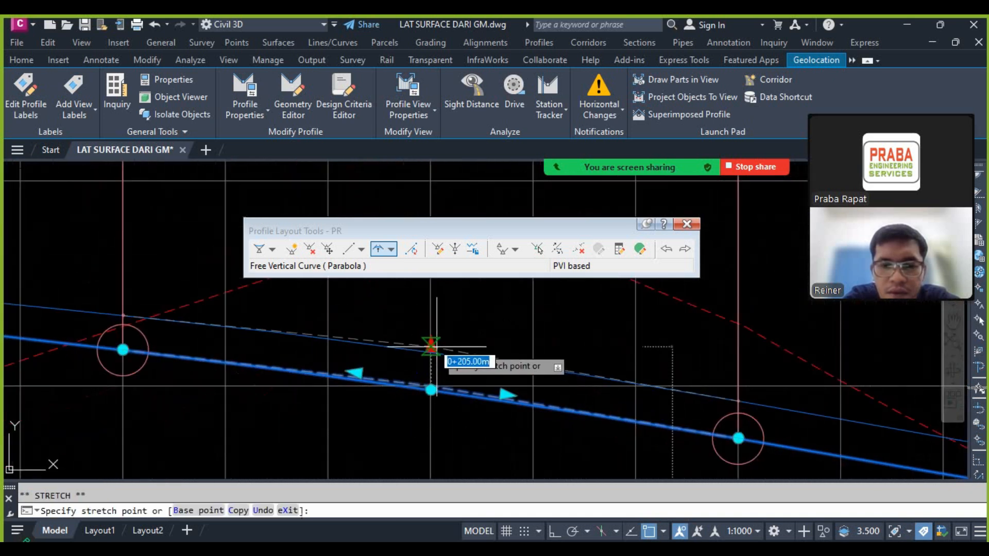
left_click(431, 315)
scroll(402, 340, "down", 4)
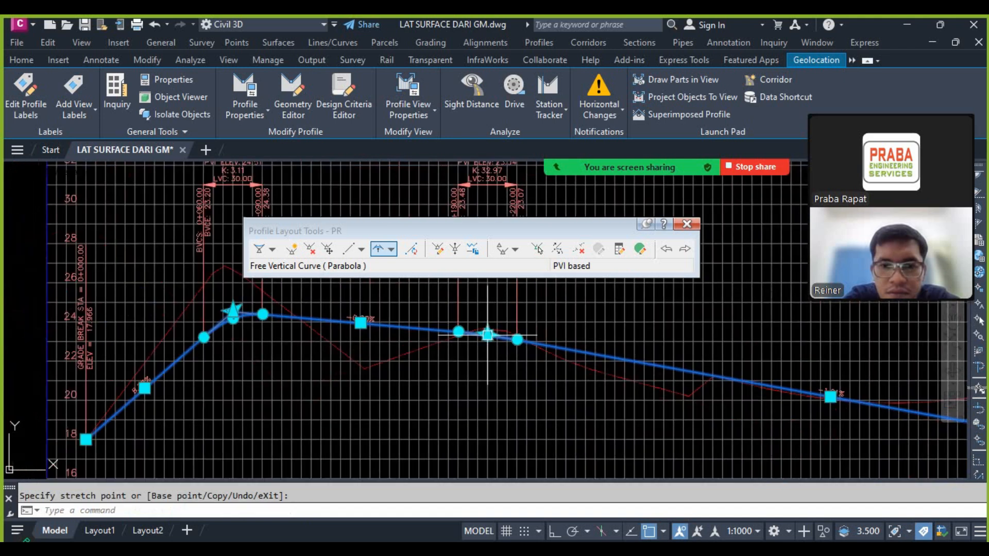
Step: Move the PVI below the first ground peak up and back to about station 0+065, closer to the ground line
scroll(161, 318, "up", 2)
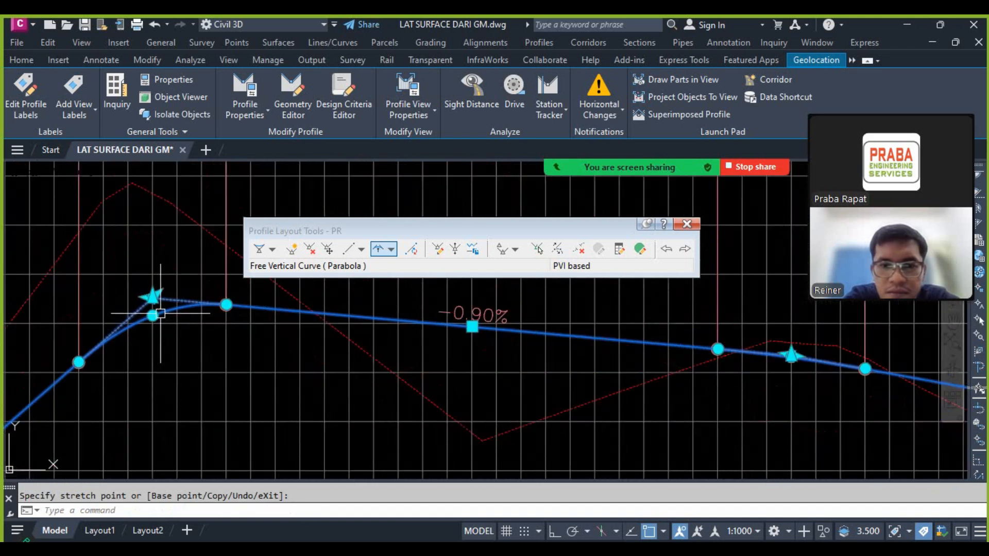
left_click(154, 298)
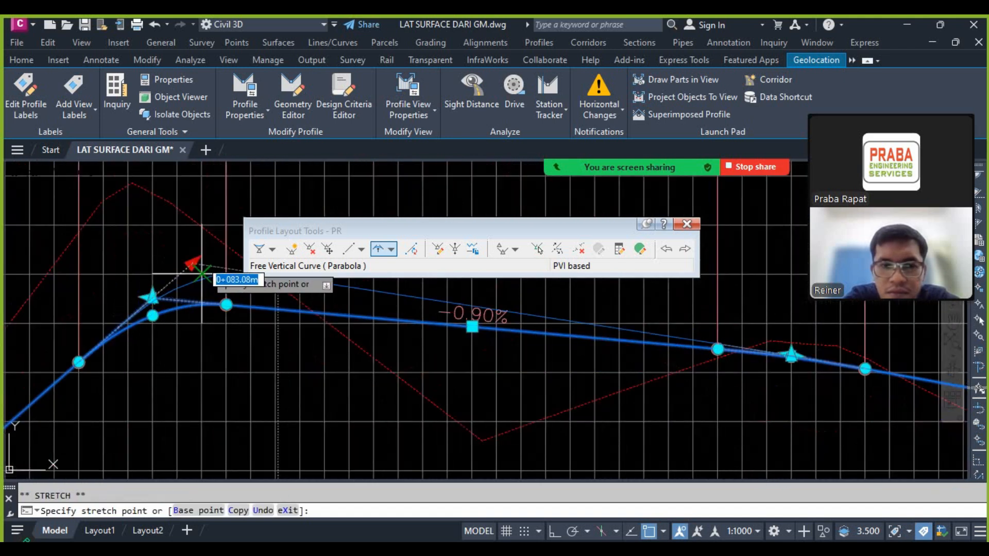
left_click(206, 265)
left_click(193, 259)
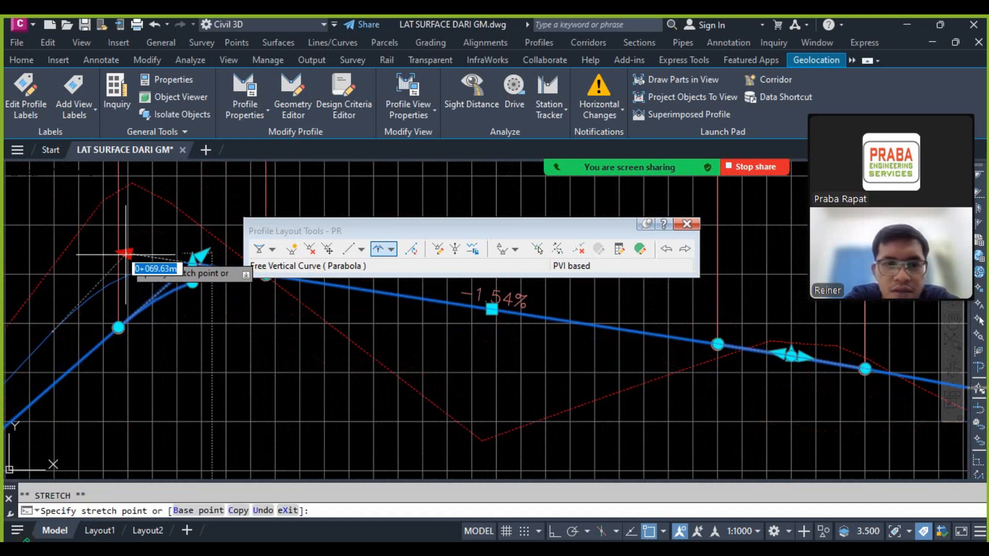
left_click(105, 247)
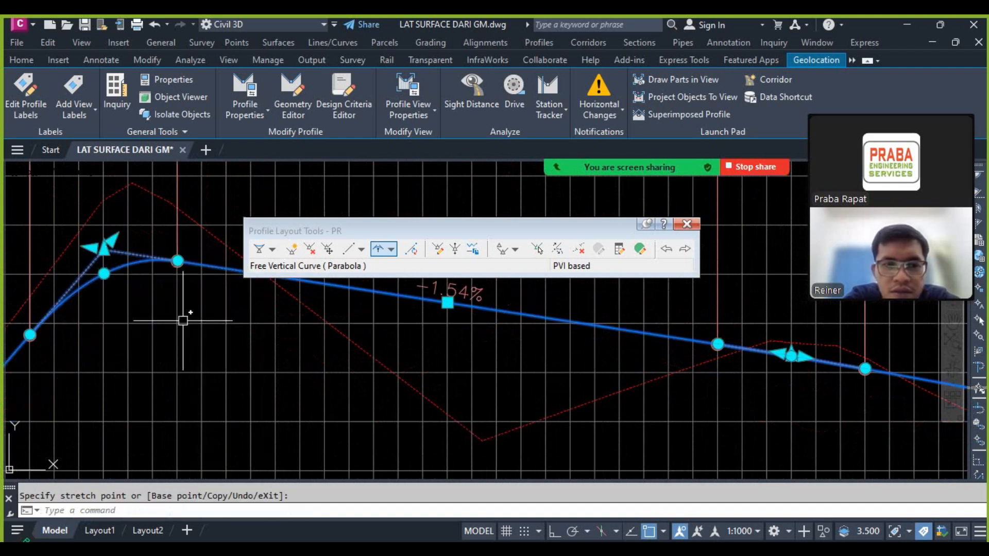
Step: Insert a PVI above the ground dip between the first two peaks, at about station 0+142.57 and elevation 23.5
scroll(183, 321, "down", 4)
scroll(339, 378, "up", 4)
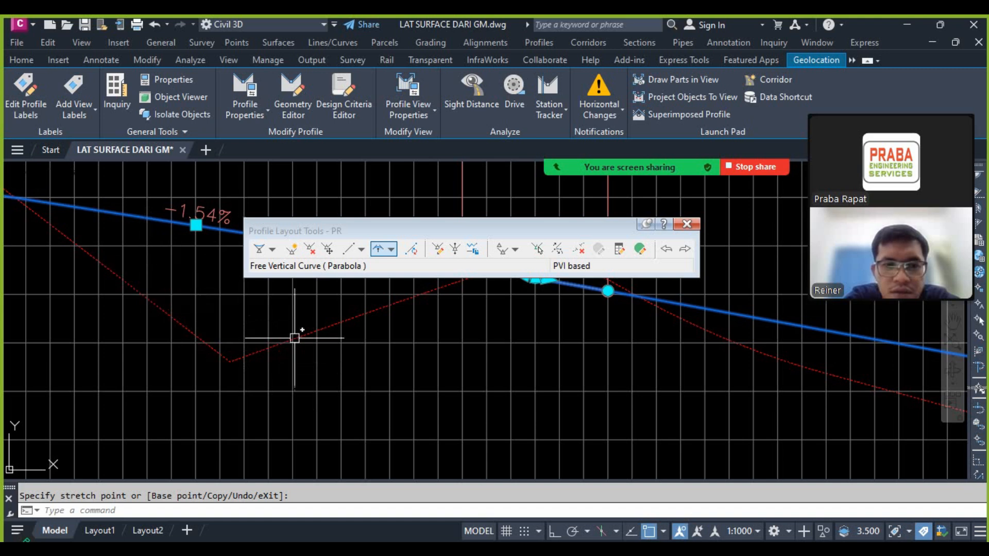
scroll(294, 338, "down", 3)
scroll(340, 360, "up", 2)
scroll(463, 345, "up", 4)
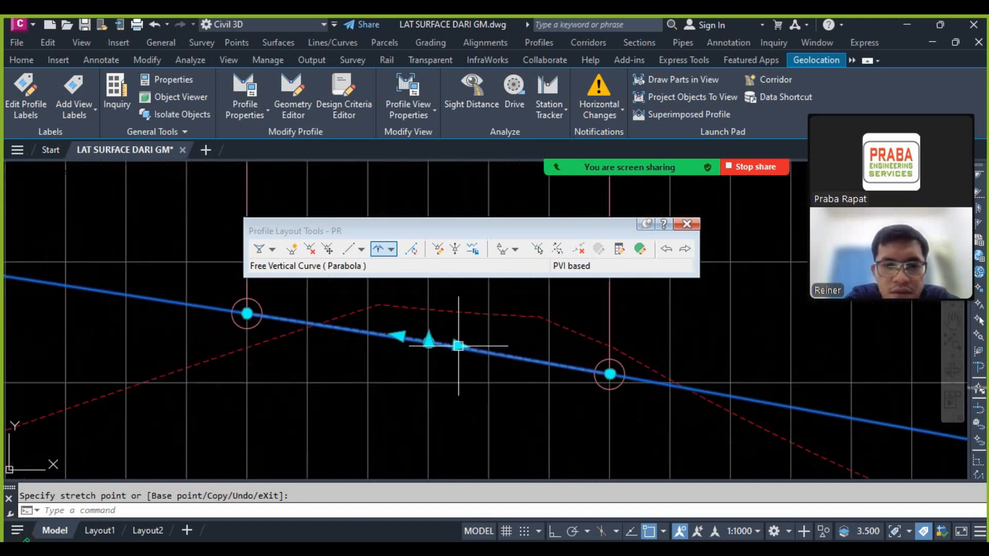
scroll(438, 342, "down", 4)
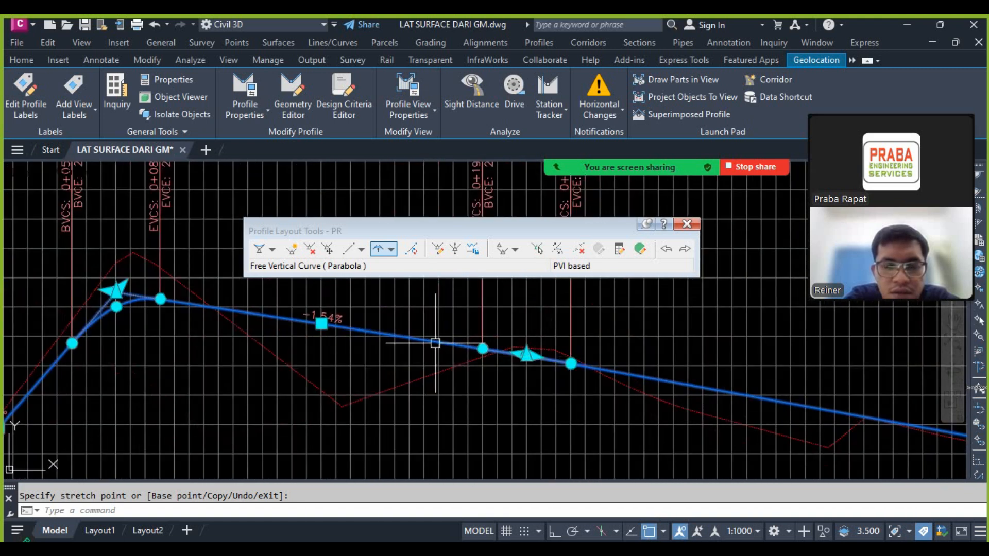
left_click(292, 249)
scroll(335, 347, "up", 3)
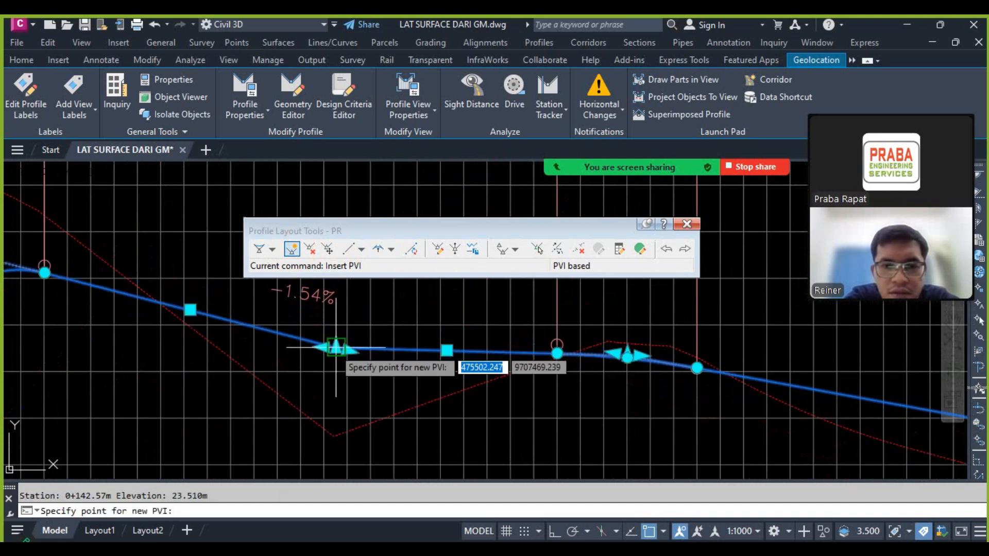
left_click(335, 347)
scroll(370, 427, "down", 2)
scroll(360, 412, "down", 2)
scroll(353, 403, "up", 3)
scroll(319, 396, "down", 2)
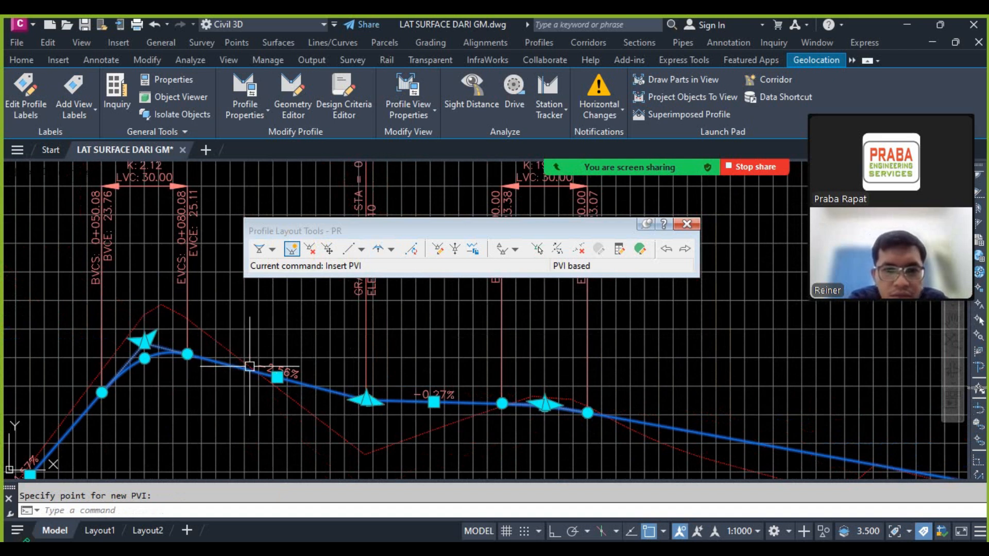
Step: Add a 20 m free parabolic vertical curve at the PVI above the first ground dip
scroll(400, 407, "up", 4)
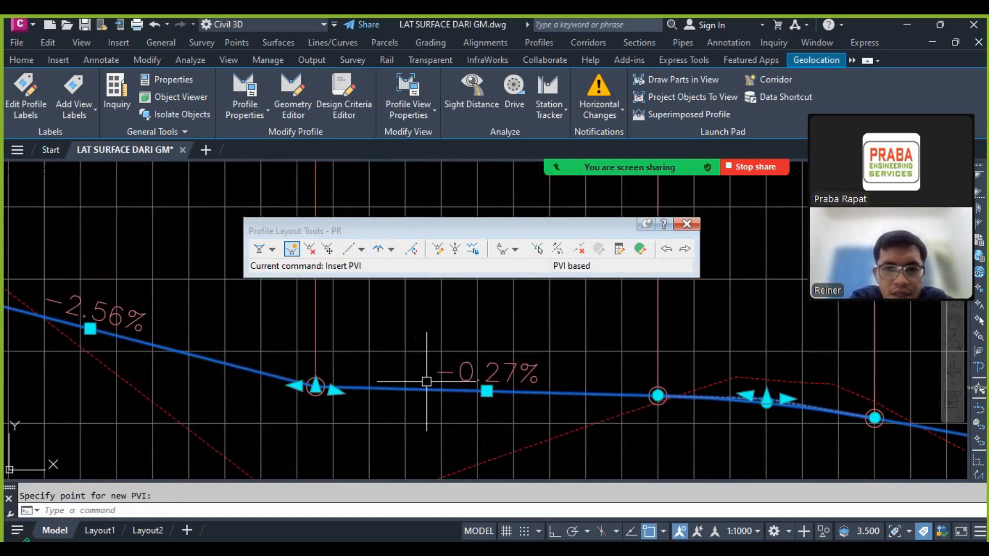
left_click(392, 250)
left_click(393, 365)
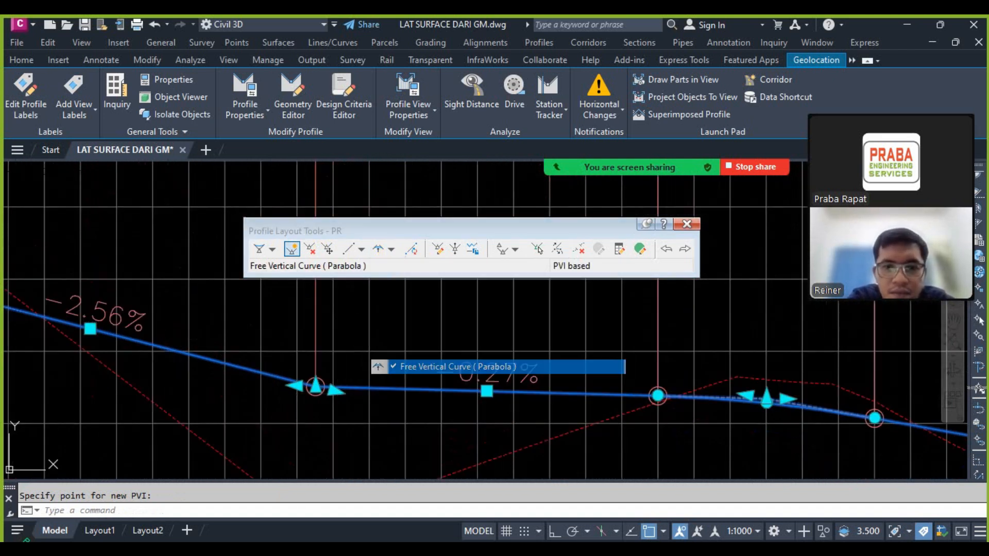
left_click(375, 390)
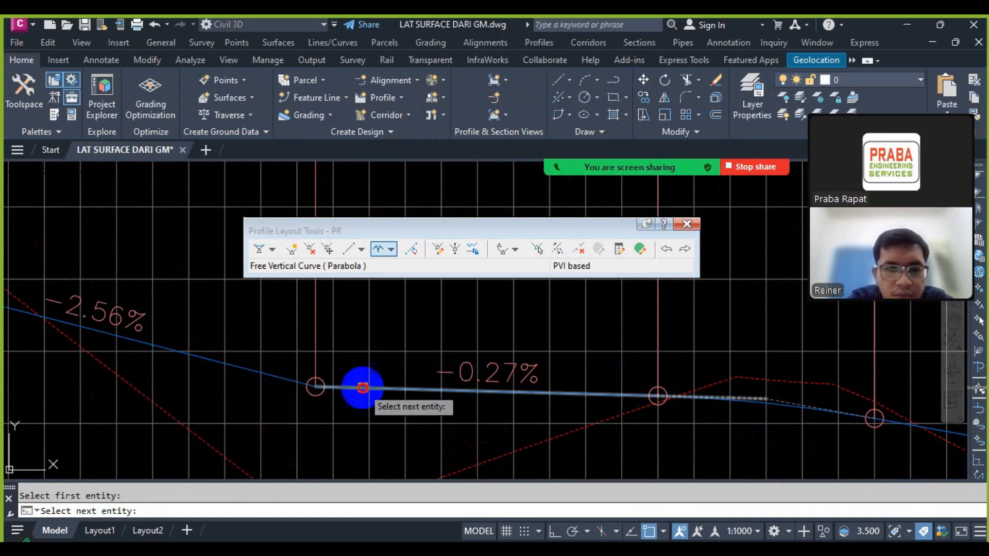
left_click(363, 387)
type("20")
key("Return")
scroll(276, 375, "down", 3)
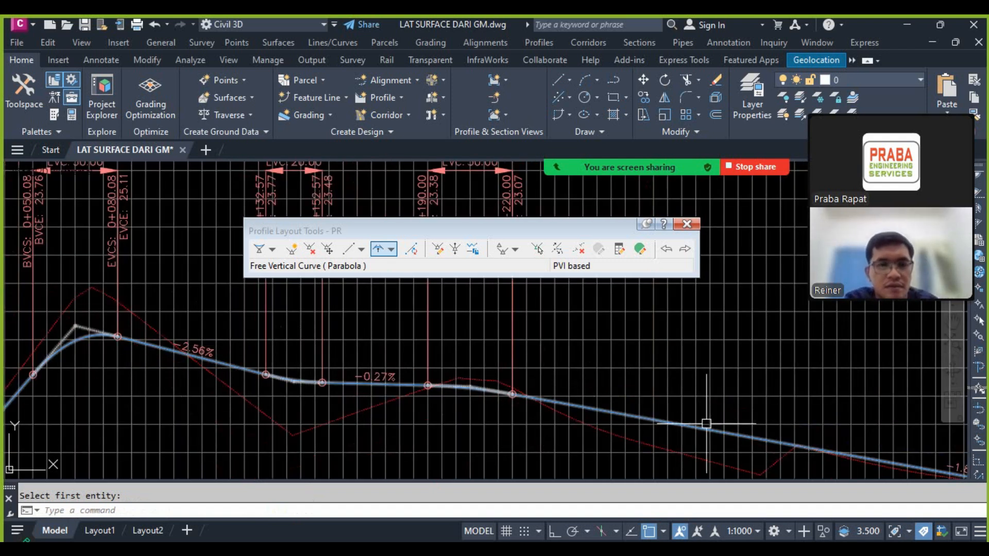
Step: Raise the PVI at the highest ground peak to station 1+985 and elevation 33, nearer the ground line, and check the adjoining tangent grades
scroll(503, 371, "down", 4)
scroll(600, 386, "up", 4)
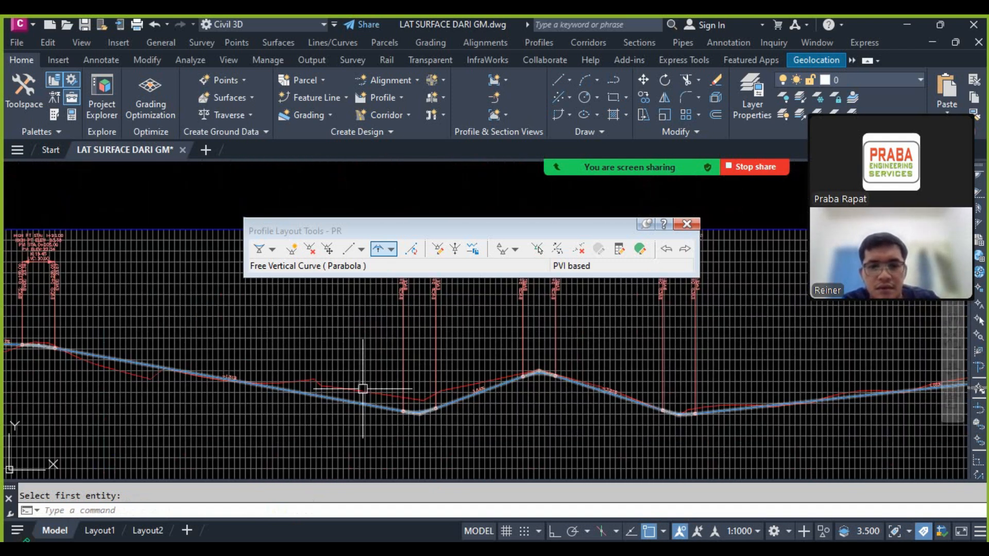
scroll(739, 370, "down", 4)
scroll(740, 370, "up", 5)
scroll(538, 355, "down", 3)
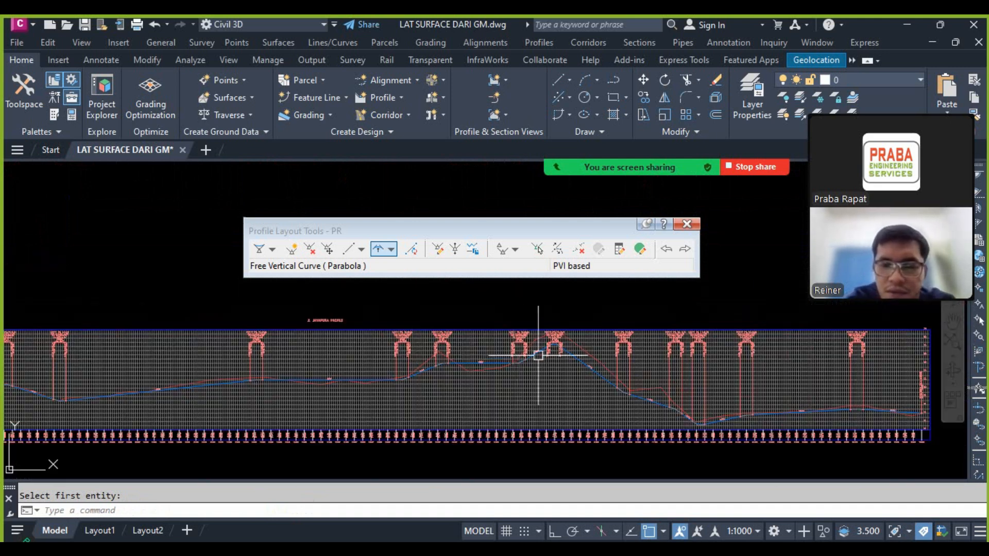
scroll(598, 353, "up", 5)
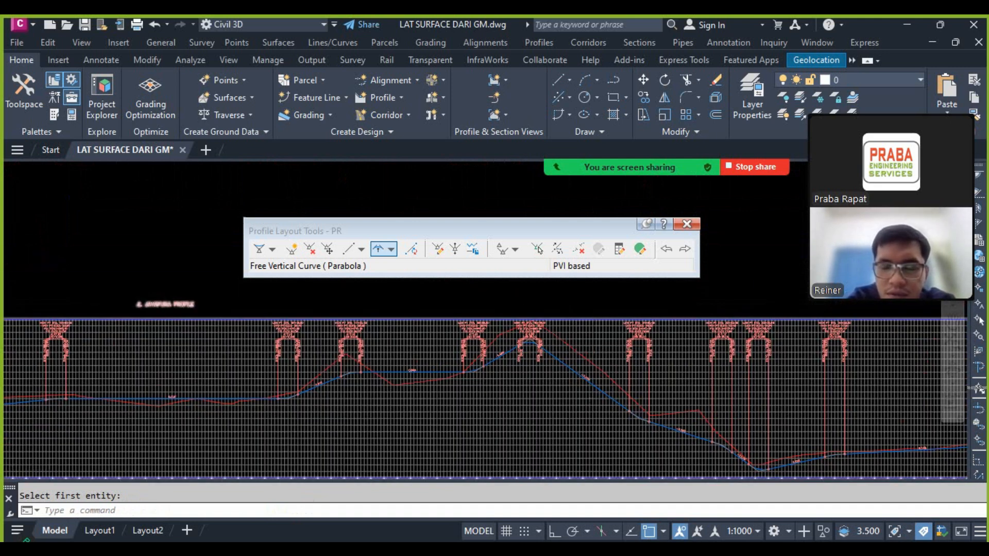
left_click(500, 388)
scroll(474, 381, "down", 3)
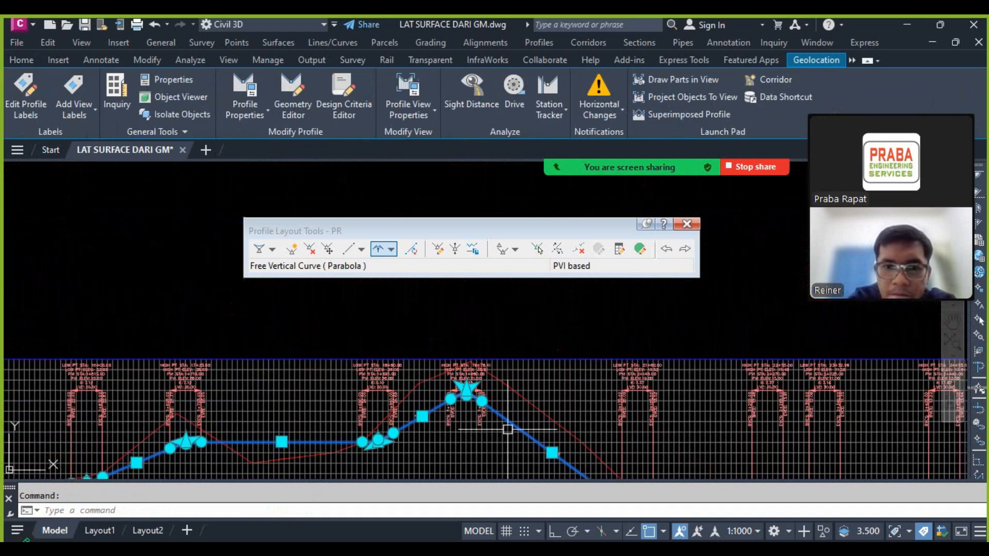
scroll(467, 376, "up", 3)
left_click(451, 413)
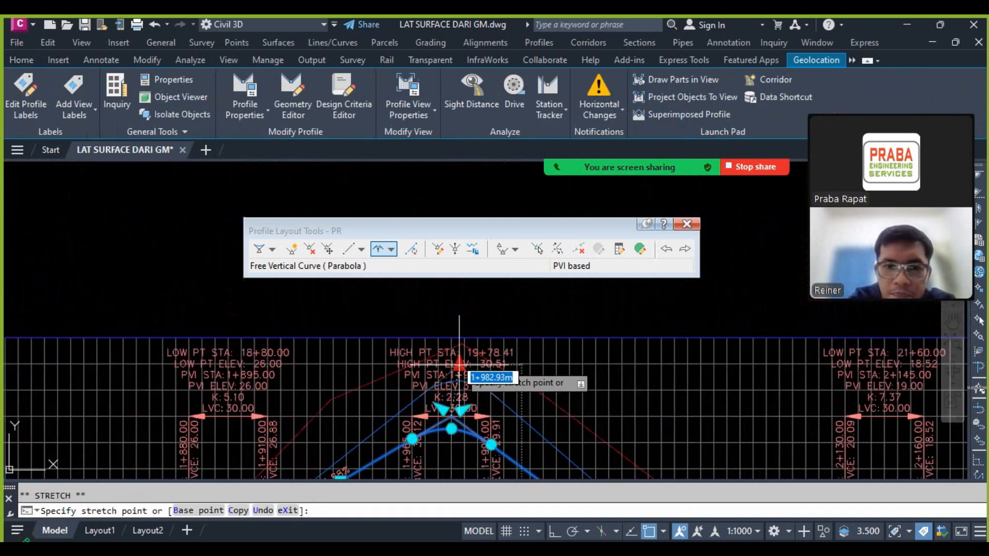
left_click(453, 396)
scroll(361, 407, "up", 5)
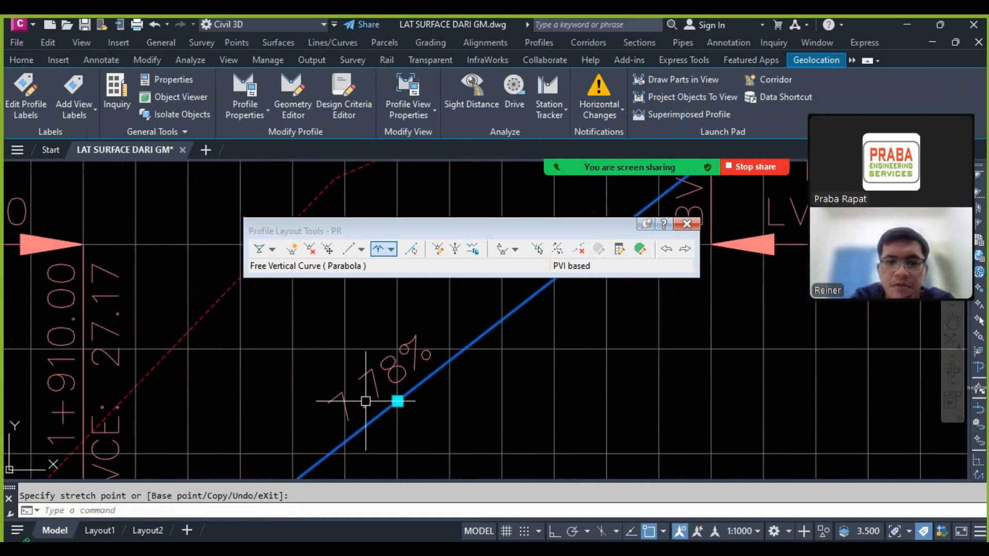
scroll(338, 386, "down", 5)
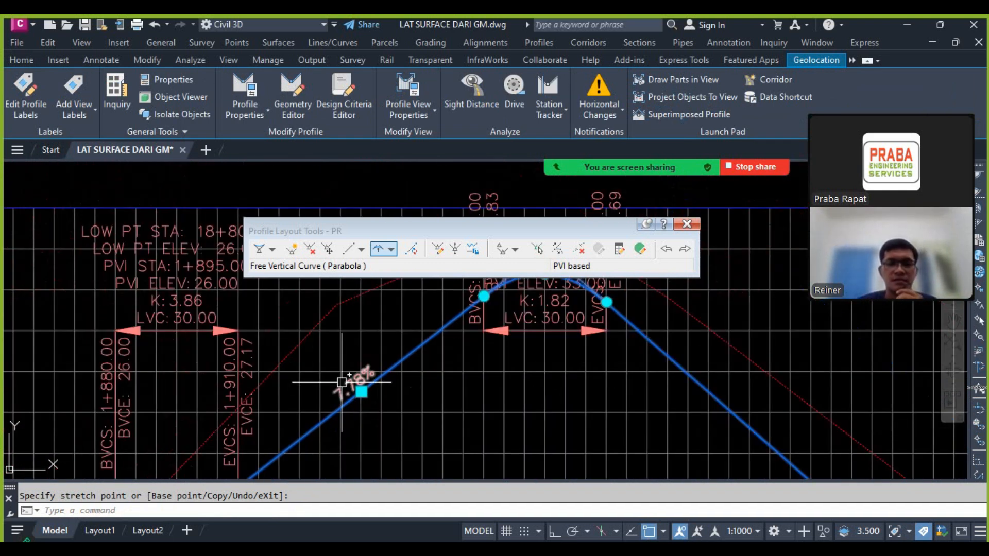
scroll(471, 394, "up", 5)
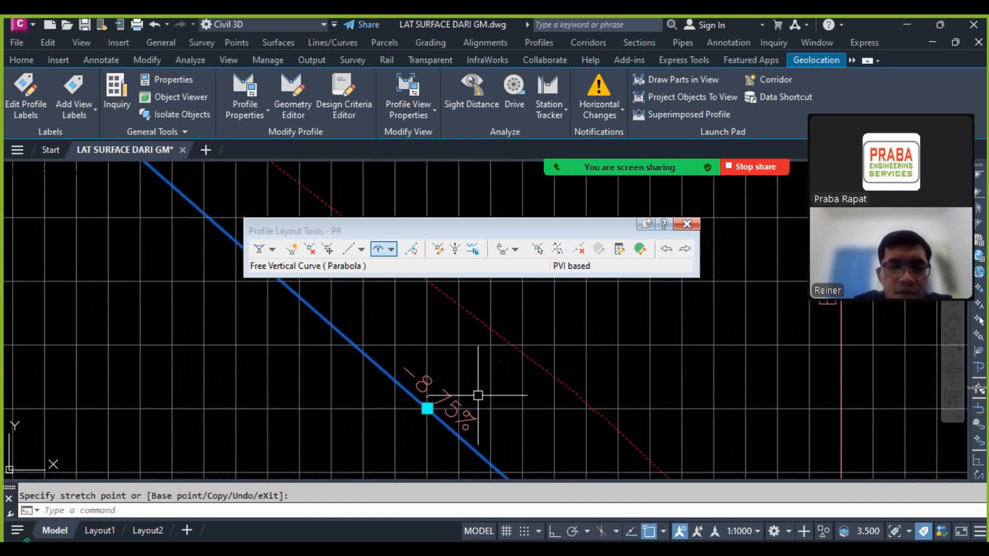
key("Escape")
Step: Shift the PVI at station 2+145 about 10 m further along at elevation 19 and check the grade descending from the highest peak
scroll(464, 365, "down", 4)
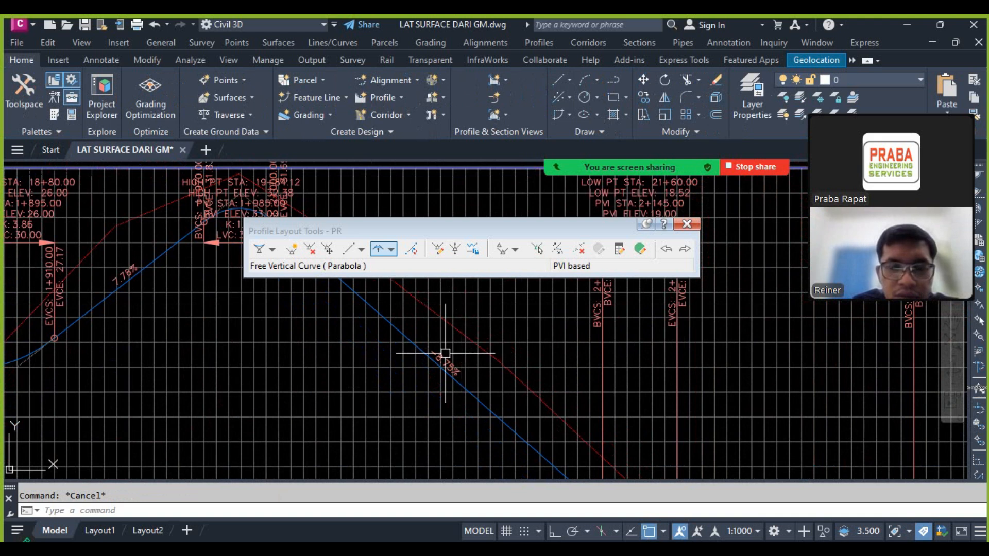
left_click(415, 347)
scroll(441, 359, "down", 3)
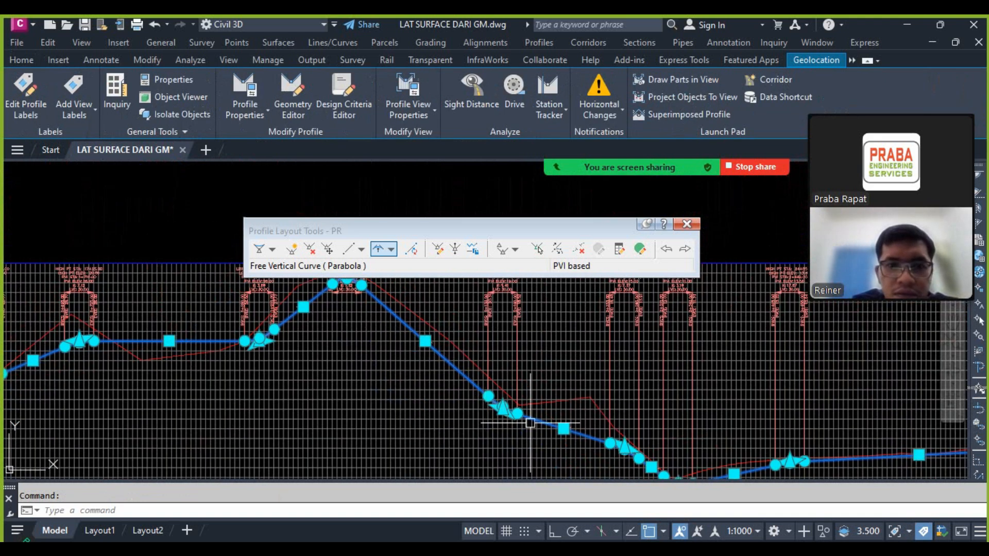
scroll(425, 324, "up", 2)
scroll(433, 360, "down", 3)
scroll(510, 412, "up", 4)
scroll(513, 417, "up", 4)
left_click(452, 380)
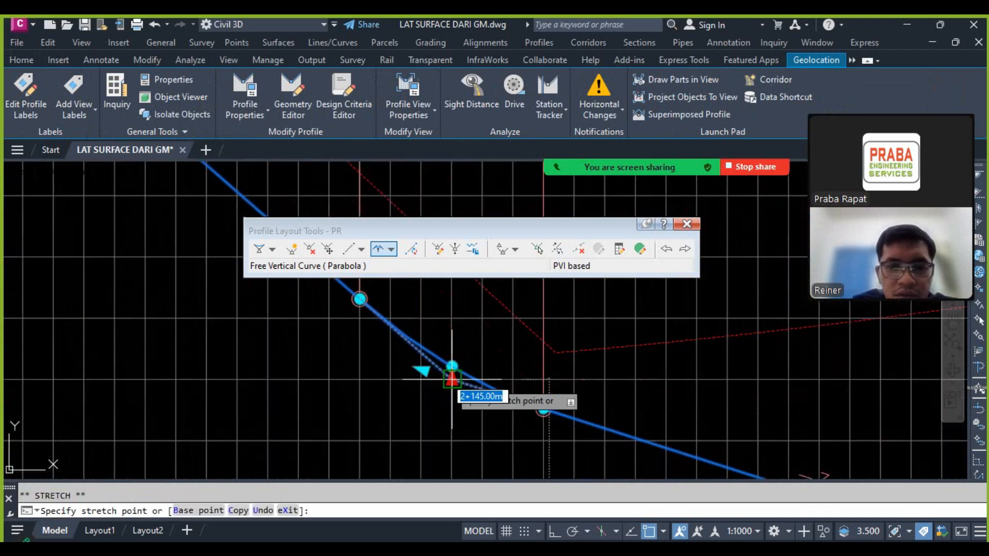
scroll(453, 389, "down", 4)
scroll(458, 386, "up", 3)
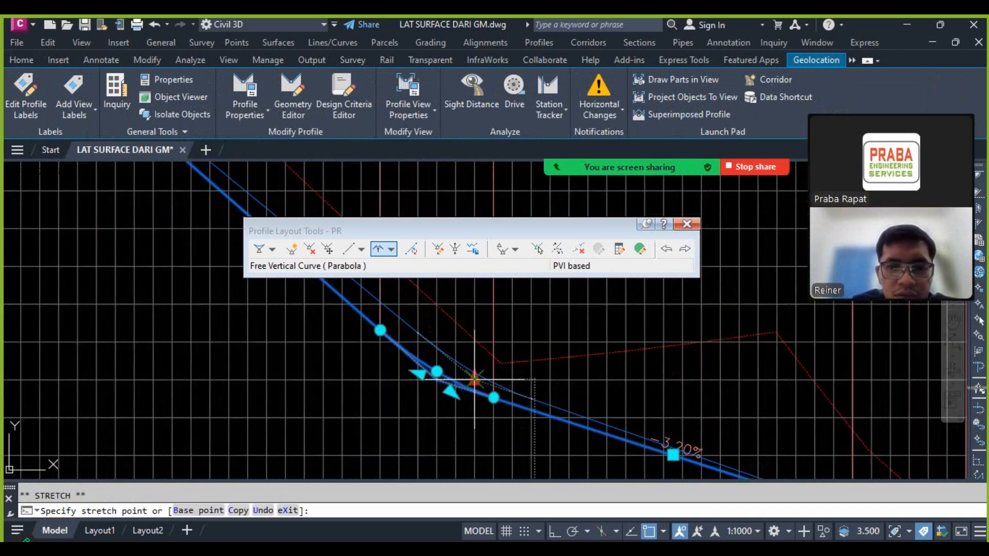
left_click(475, 380)
scroll(484, 373, "down", 4)
scroll(432, 334, "up", 4)
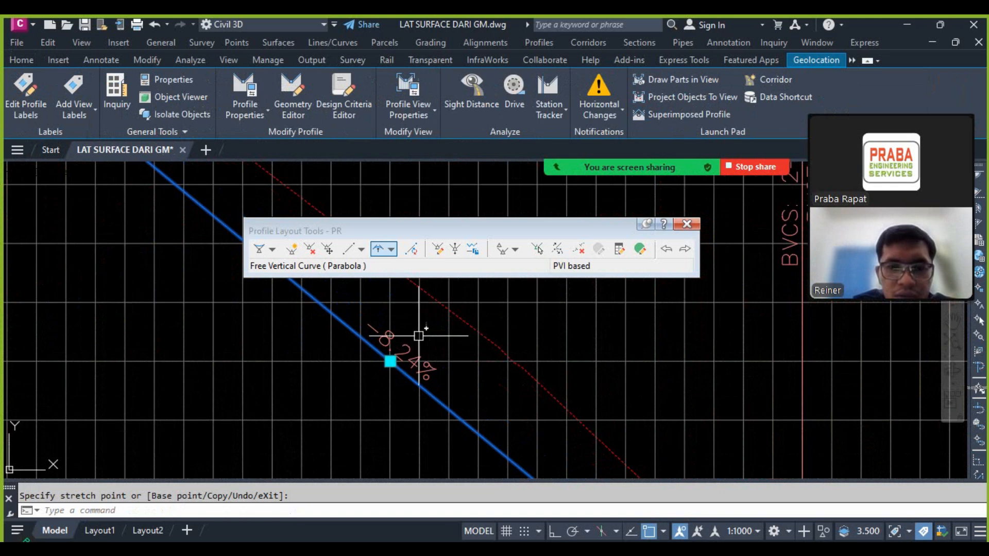
scroll(479, 367, "down", 5)
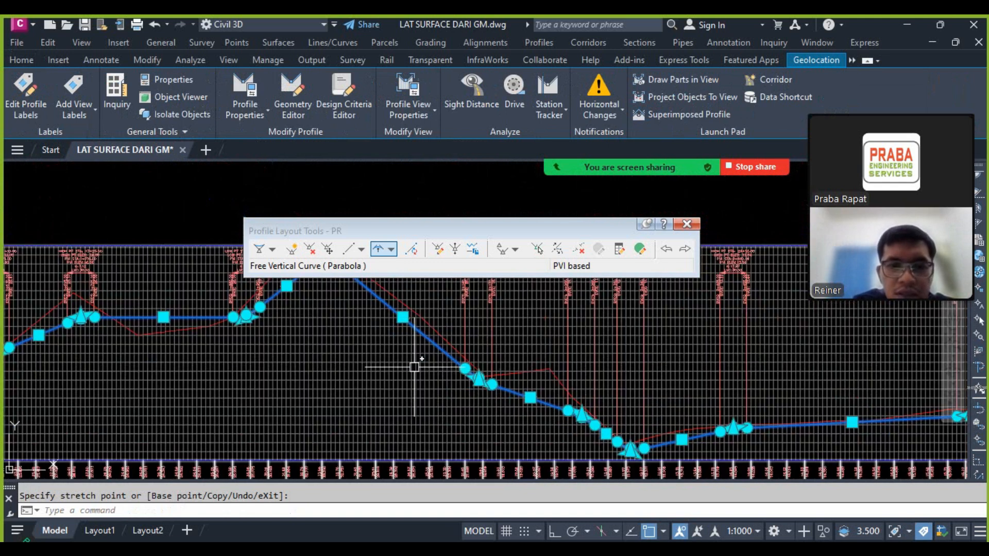
key("Escape")
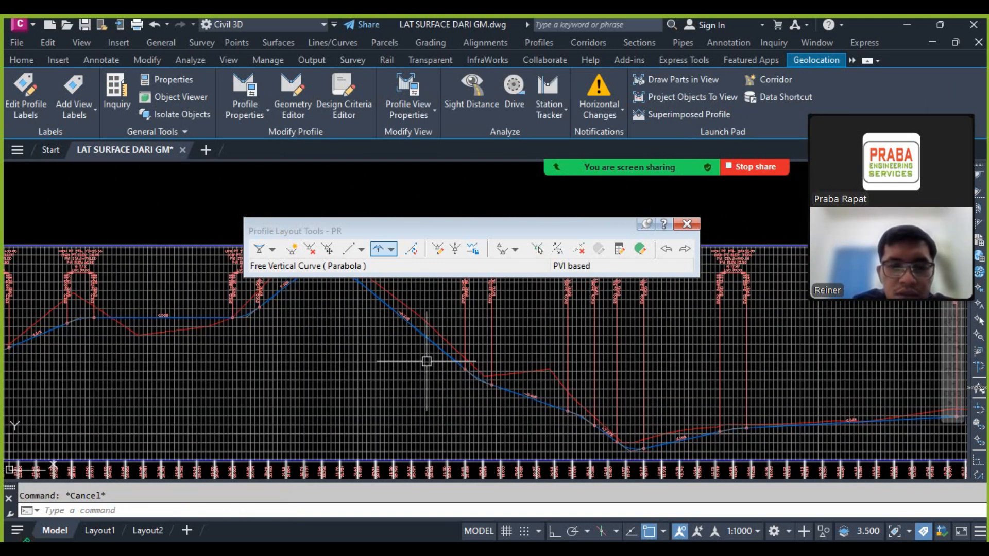
Step: Finish the layout editing of design profile PR by closing its Profile Layout Tools
scroll(574, 356, "down", 3)
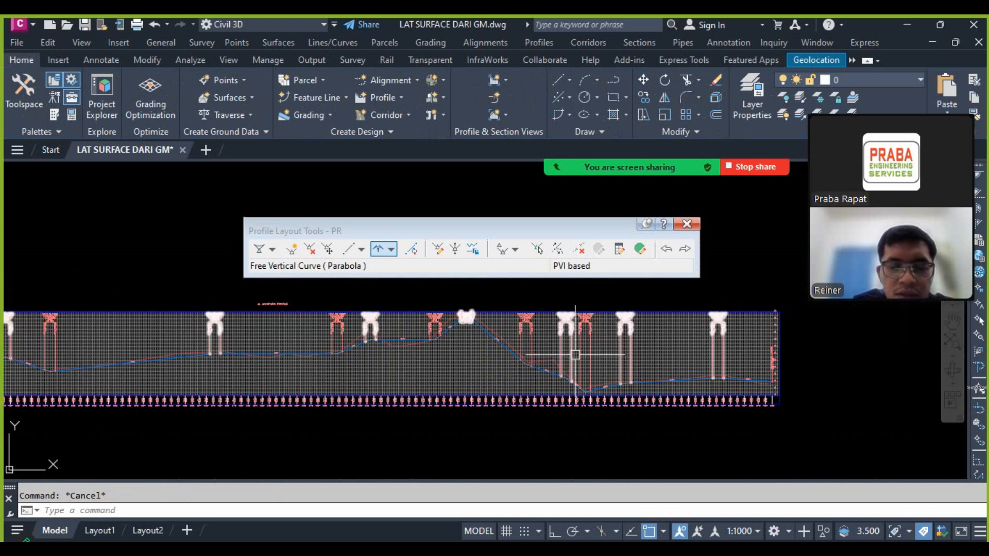
scroll(604, 346, "down", 3)
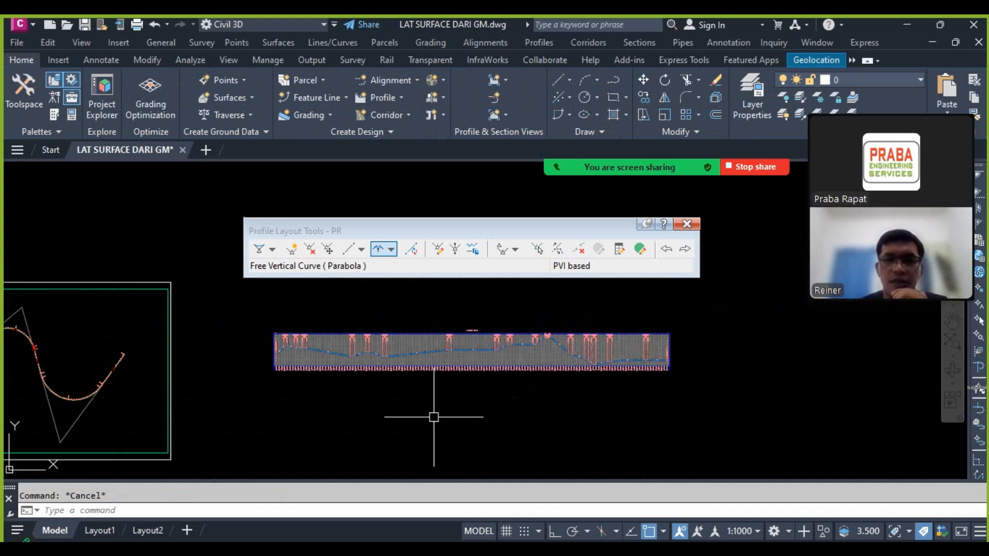
middle_click_drag(433, 417, 467, 390)
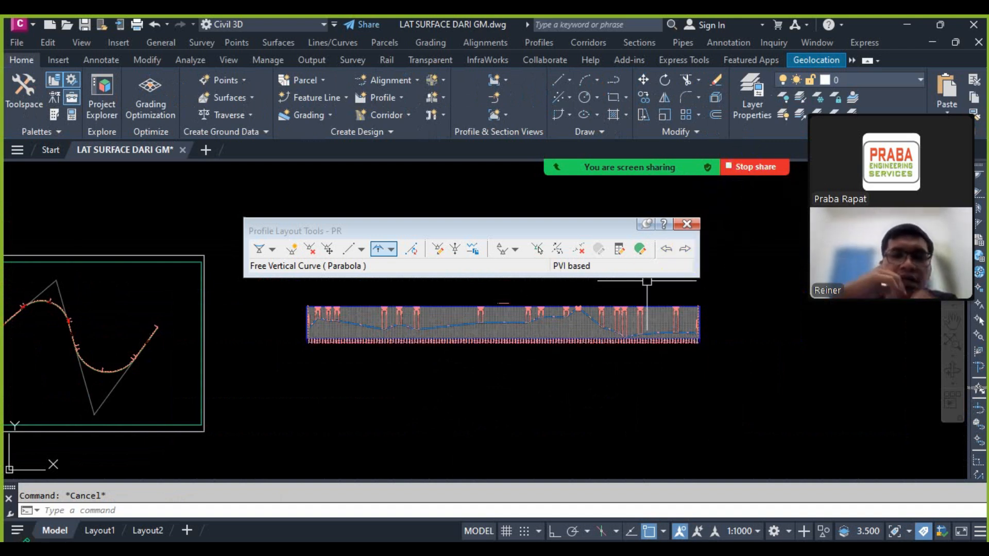
left_click(686, 223)
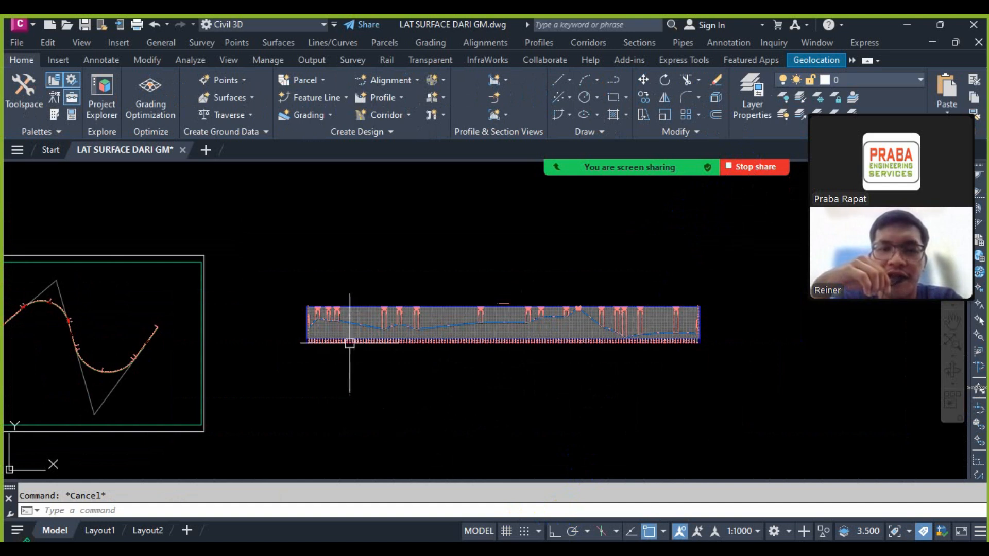
Step: Examine the start of the JL JAYAPURA profile view, comparing the design profile's grades and vertical curves with the ground line
scroll(350, 343, "up", 5)
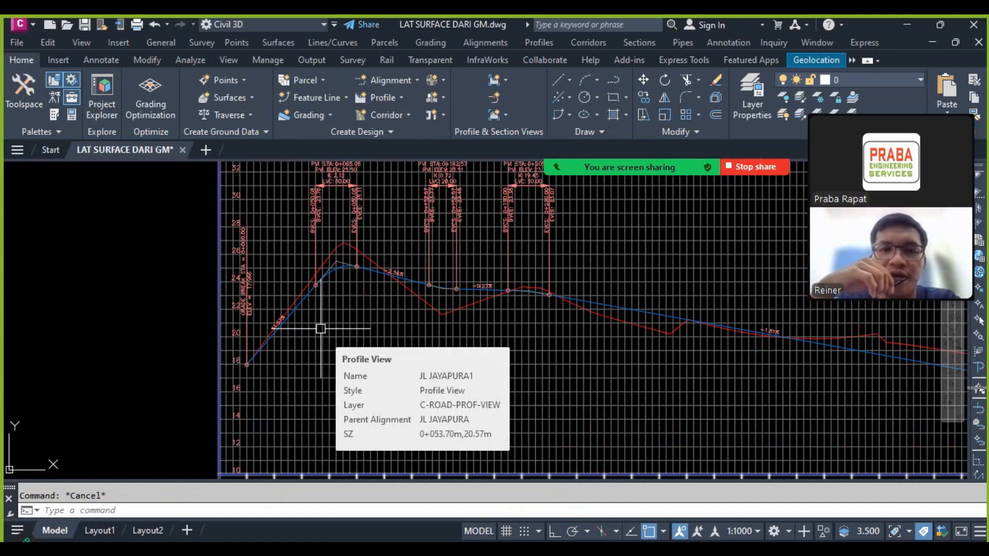
scroll(337, 252, "up", 4)
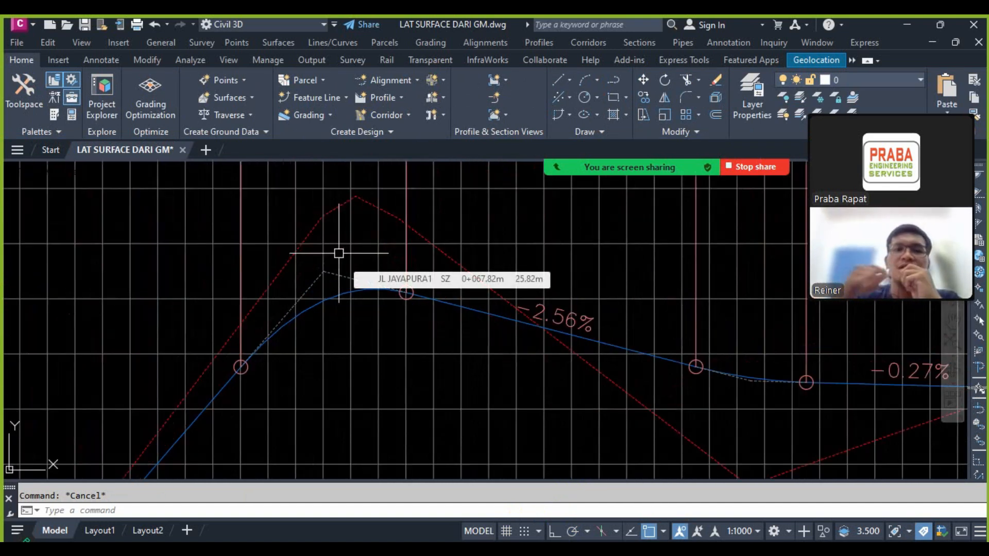
left_click(381, 212)
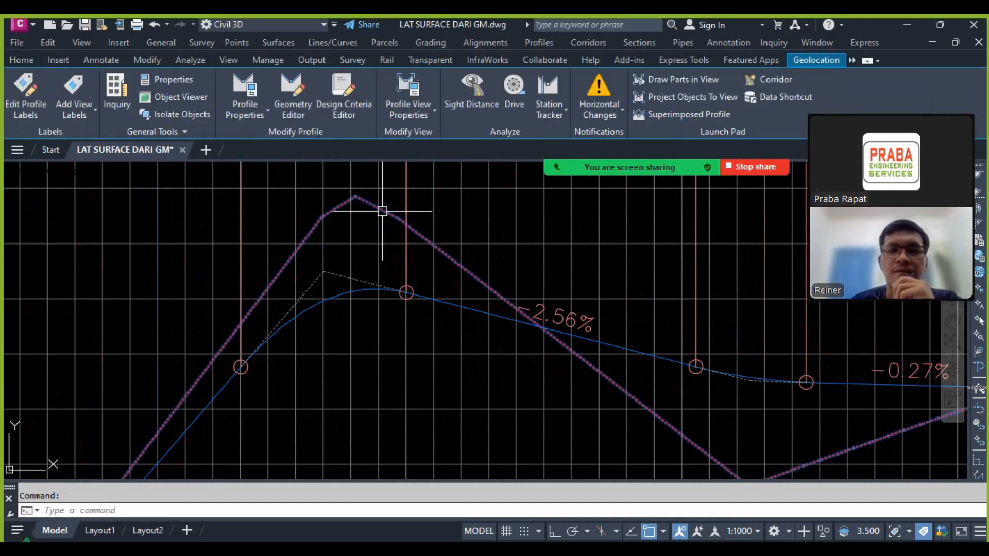
key("Escape")
scroll(399, 226, "down", 2)
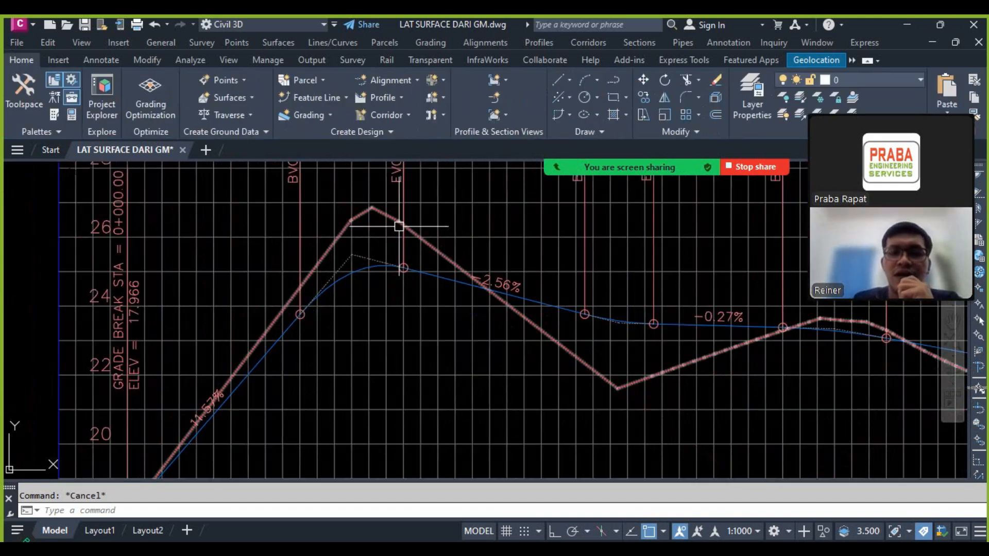
scroll(406, 253, "down", 3)
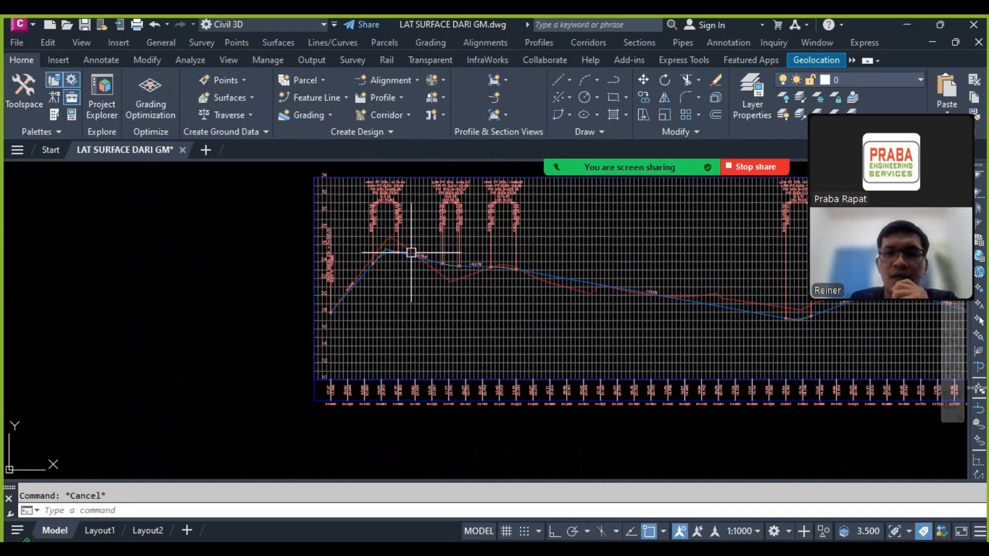
scroll(411, 253, "up", 5)
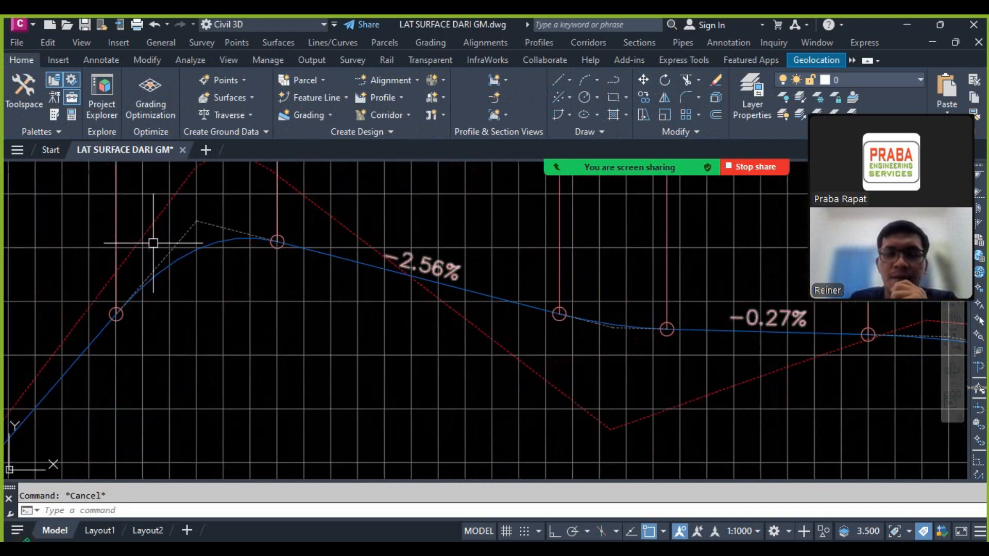
scroll(153, 242, "down", 4)
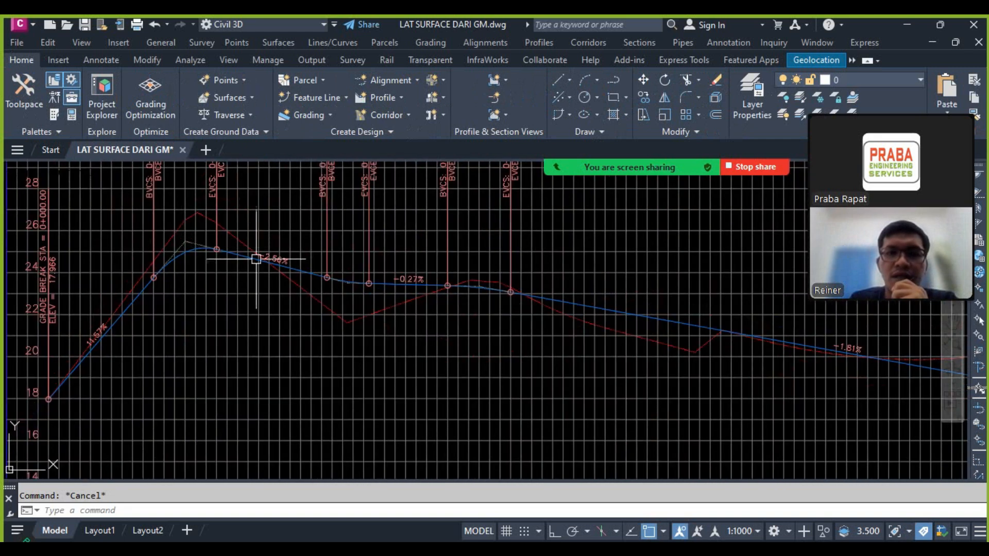
scroll(327, 280, "up", 3)
mouse_move(320, 297)
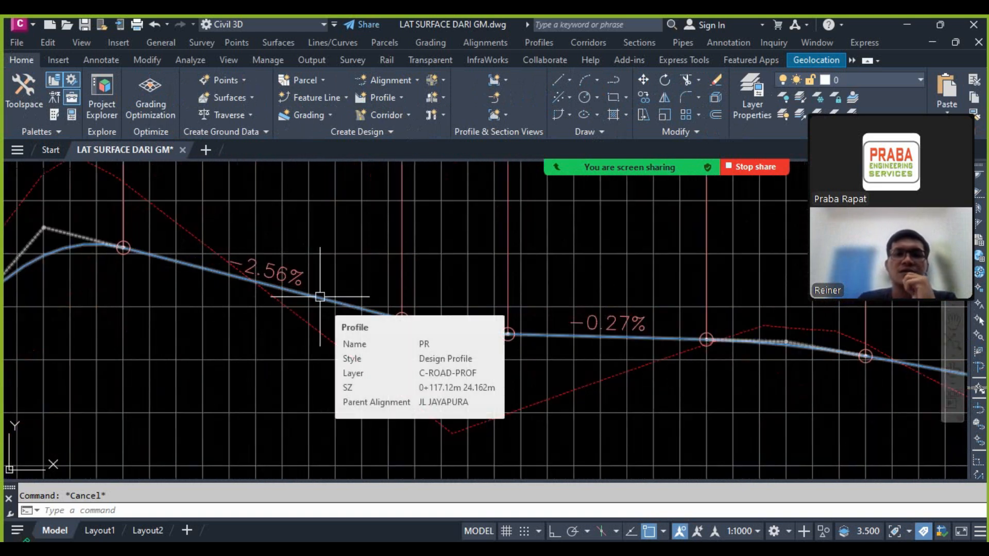
scroll(422, 279, "down", 4)
mouse_move(430, 282)
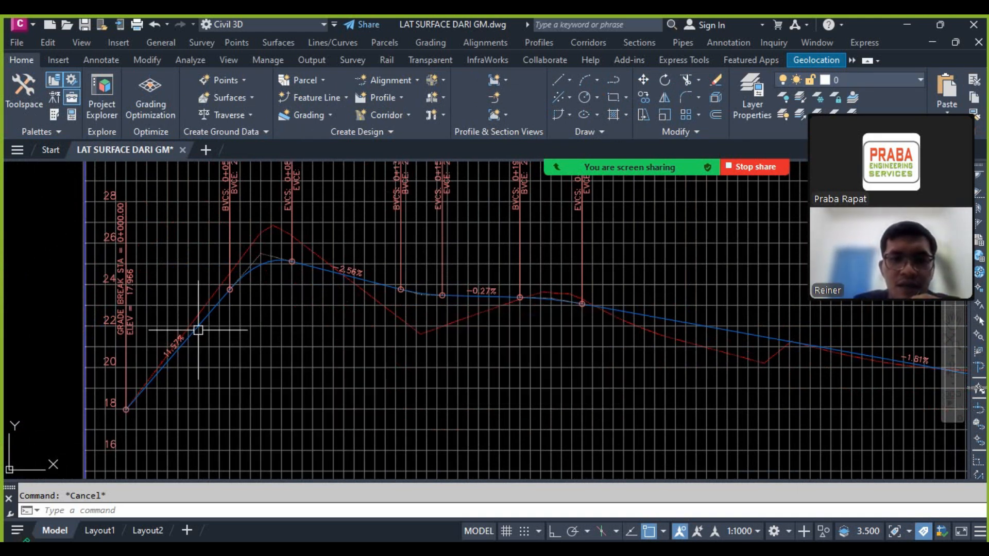
Step: Compare the K-value and maximum-grade tables in the RSNI T-14-2004 PDF in Nitro Pro with the design profile's first uphill grade in Civil 3D
key("alt+Tab")
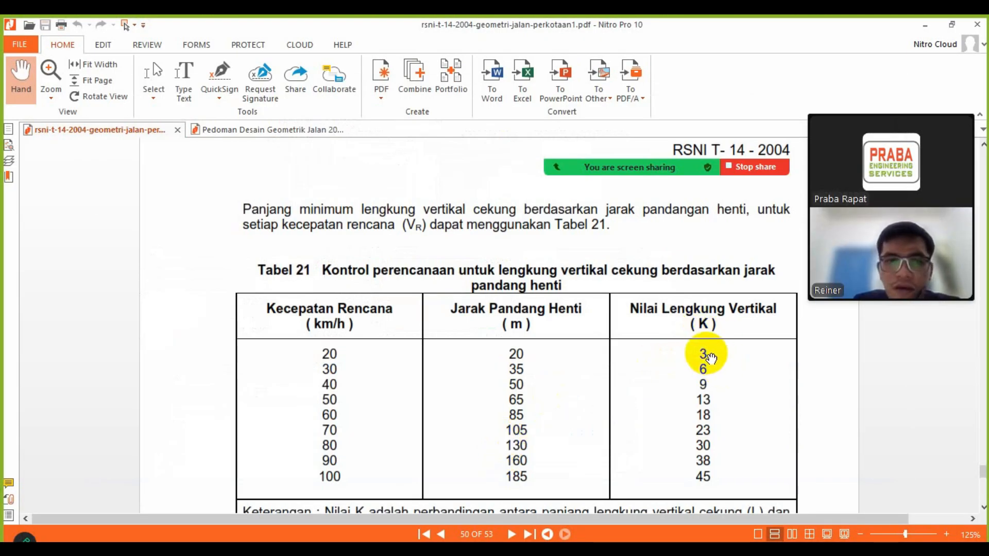
scroll(701, 358, "up", 5)
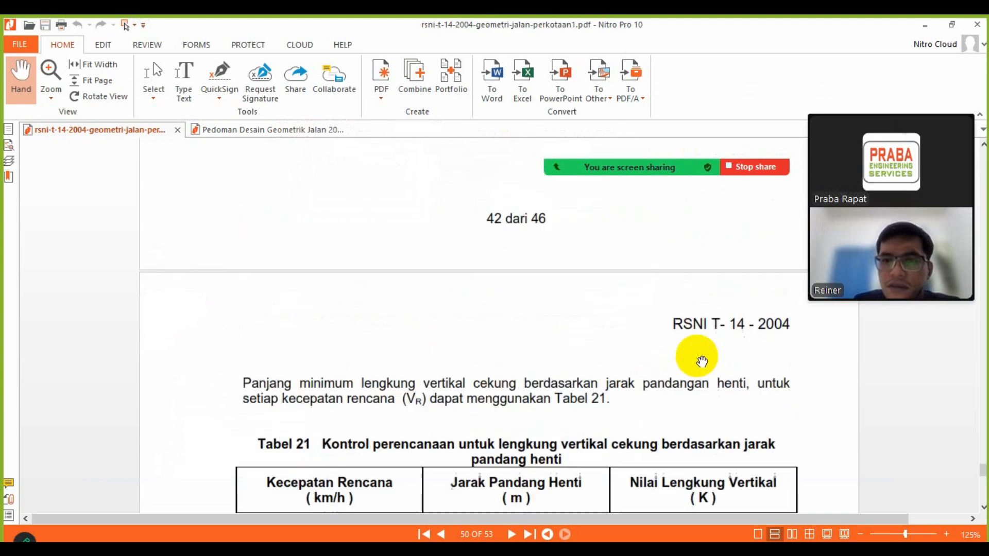
scroll(695, 356, "down", 3)
scroll(696, 368, "down", 3)
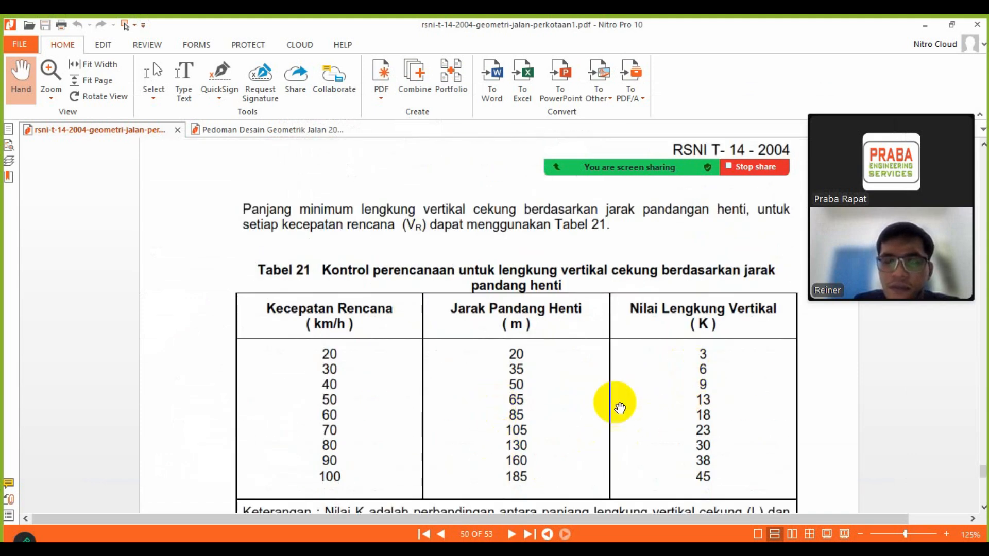
scroll(615, 402, "up", 8)
scroll(612, 374, "up", 5)
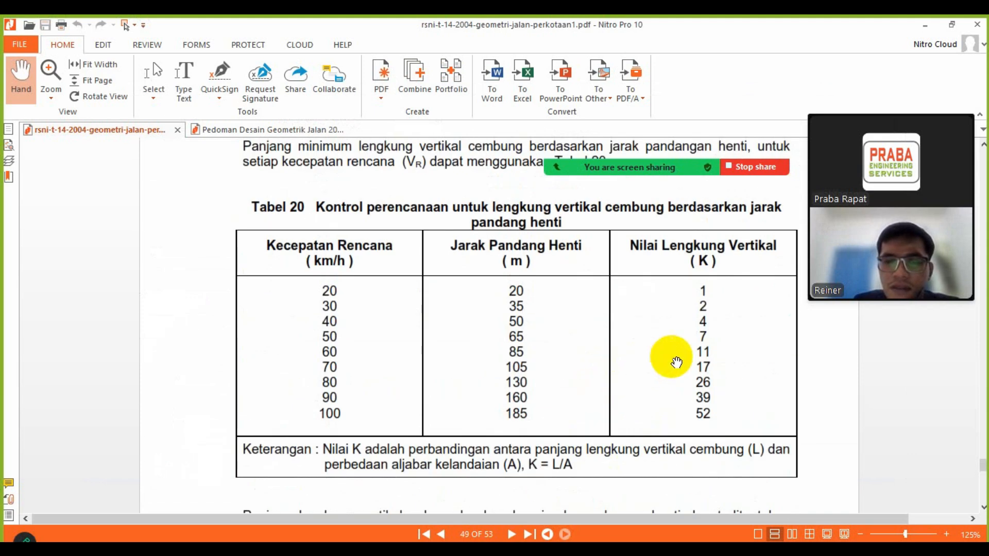
scroll(716, 332, "up", 6)
scroll(721, 333, "up", 10)
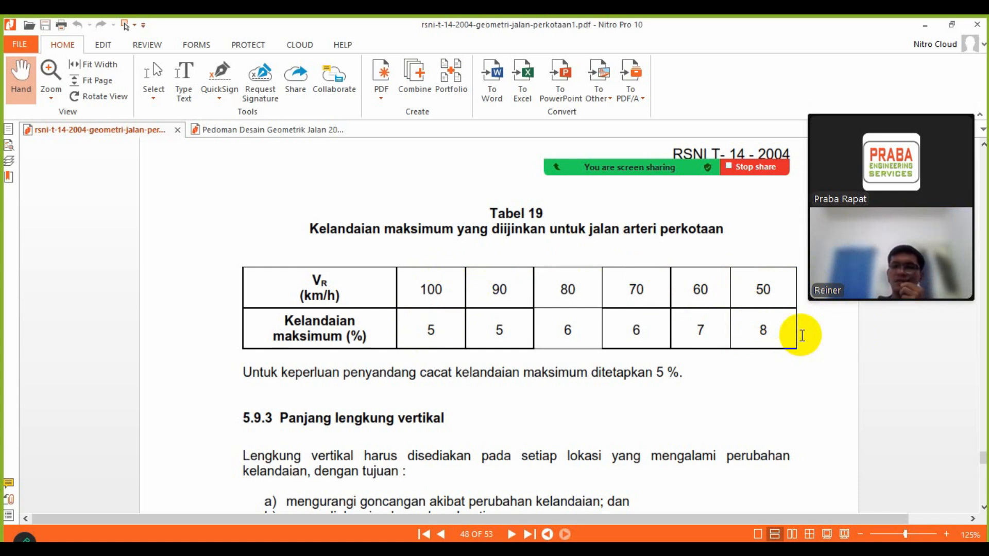
key("alt+Tab")
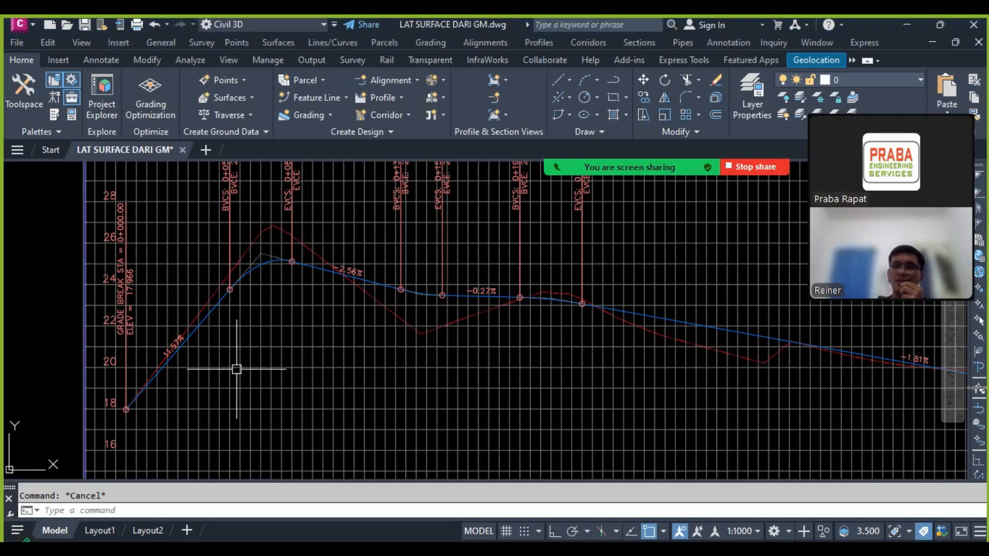
scroll(176, 352, "up", 5)
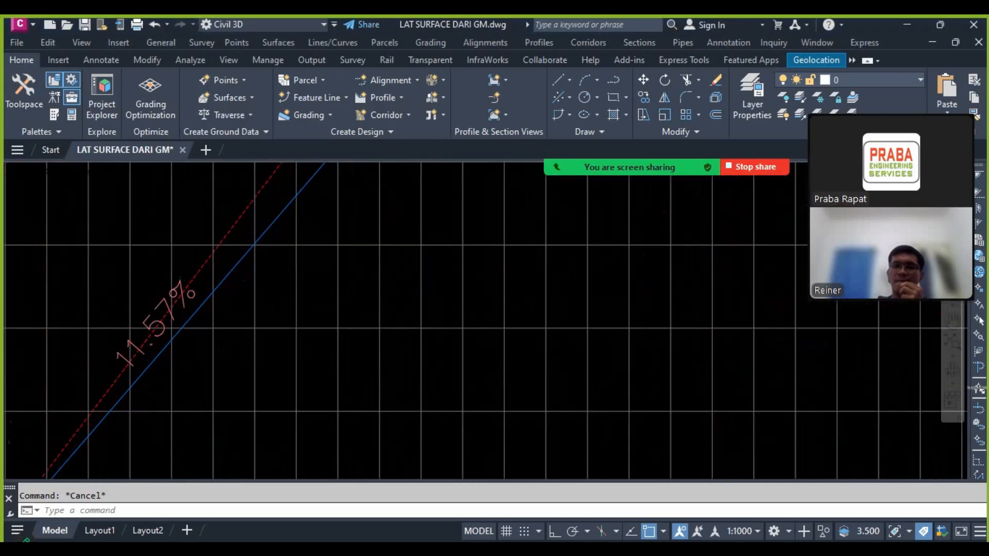
Step: Select the design profile PR and raise its start PVI at station 0+000 to elevation 18.576
scroll(192, 338, "down", 4)
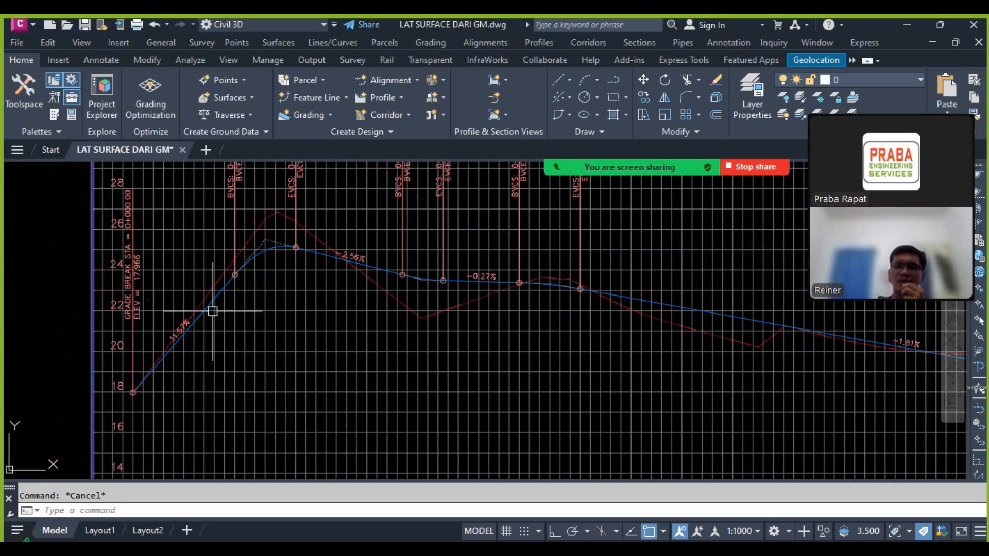
scroll(141, 368, "up", 4)
left_click(155, 378)
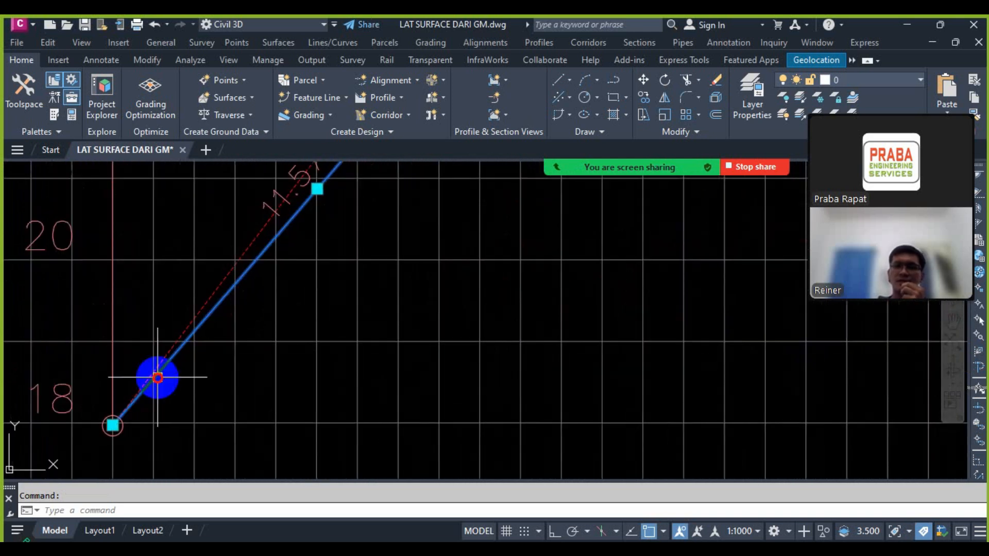
left_click(112, 425)
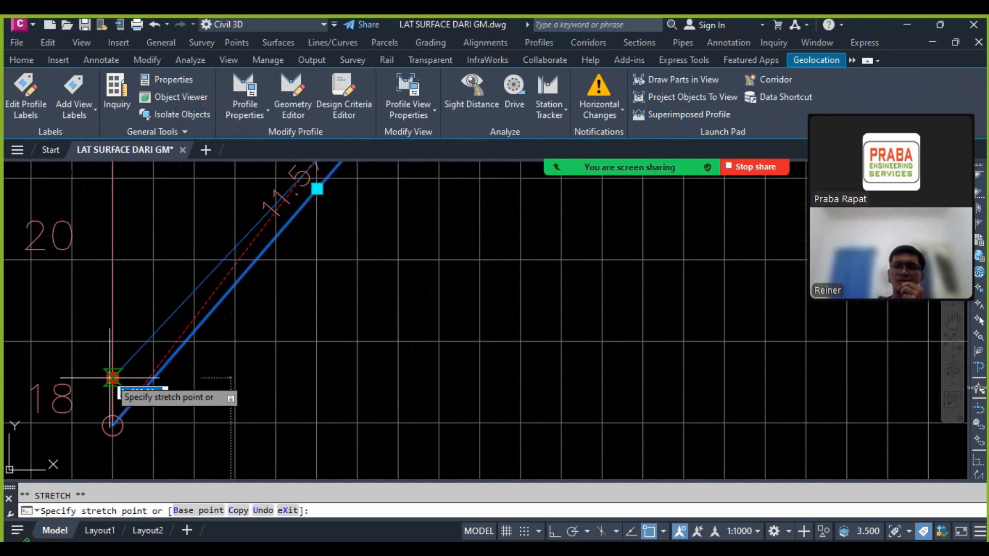
scroll(199, 294, "down", 3)
scroll(215, 280, "up", 5)
scroll(265, 293, "down", 5)
scroll(240, 328, "up", 3)
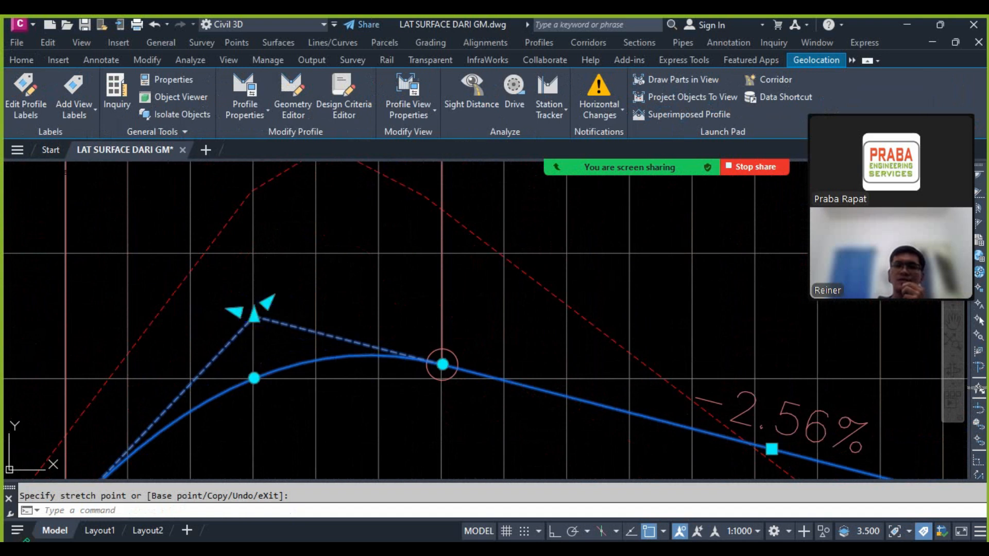
Step: Shift the first crest PVI slightly further along and down to about elevation 25, and check the adjoining grades
left_click(280, 369)
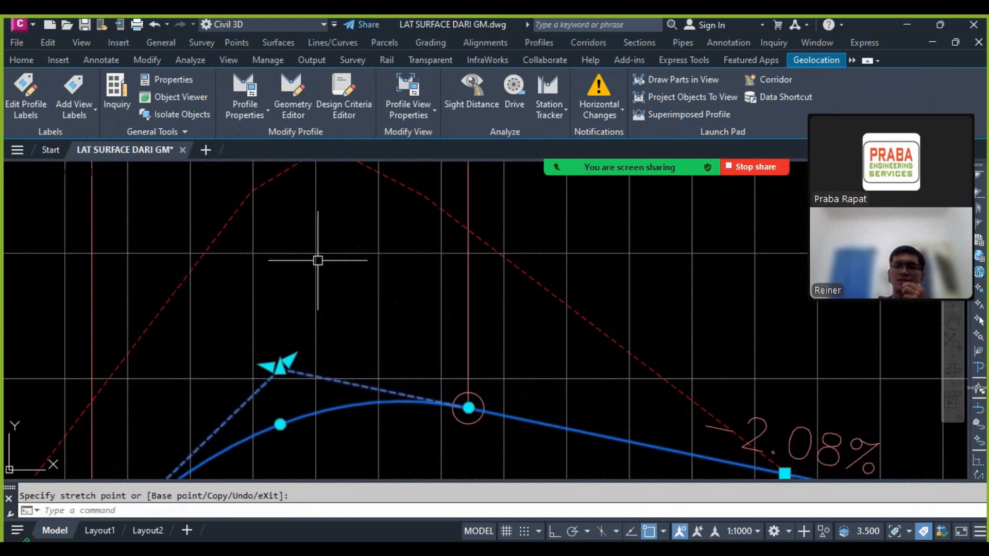
scroll(318, 260, "down", 3)
scroll(309, 370, "up", 5)
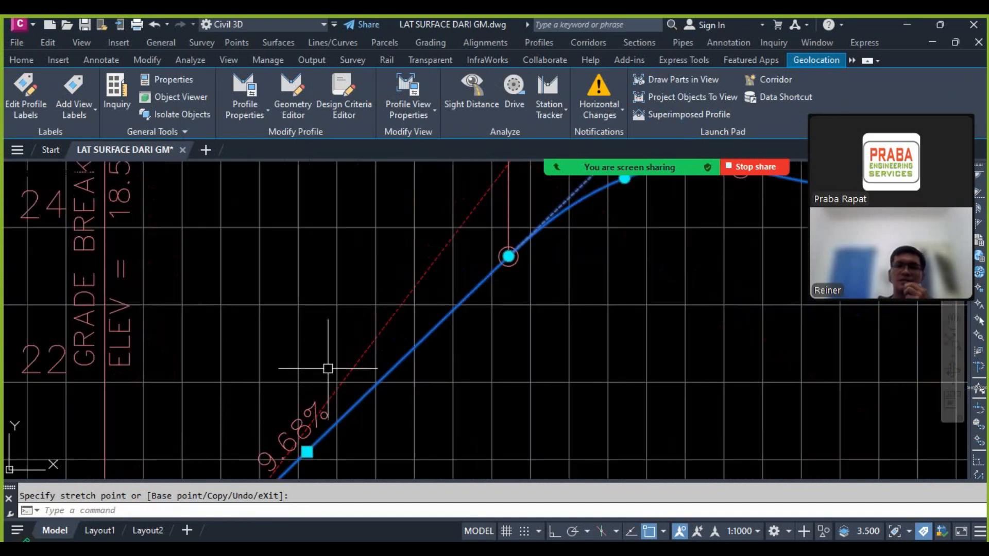
scroll(328, 368, "down", 3)
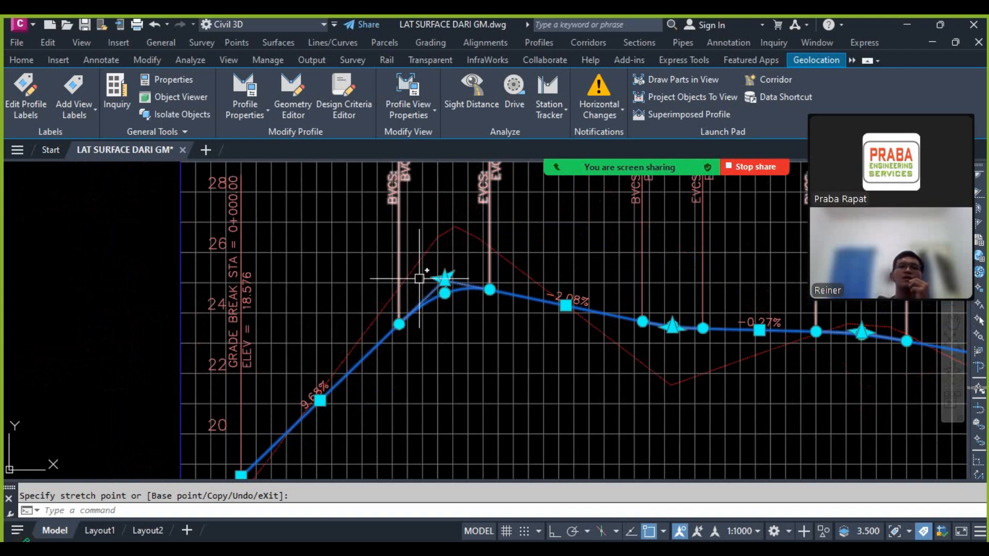
scroll(326, 340, "down", 2)
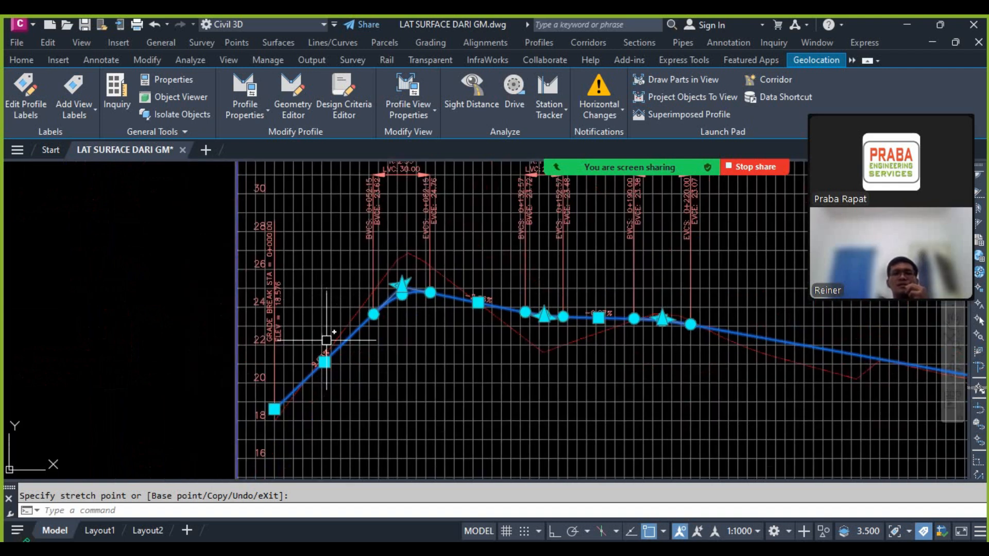
Step: Raise the start PVI at station 0+000 to elevation 19.609 to flatten the first uphill grade
scroll(289, 397, "up", 4)
left_click(243, 388)
scroll(315, 371, "down", 2)
scroll(385, 291, "down", 1)
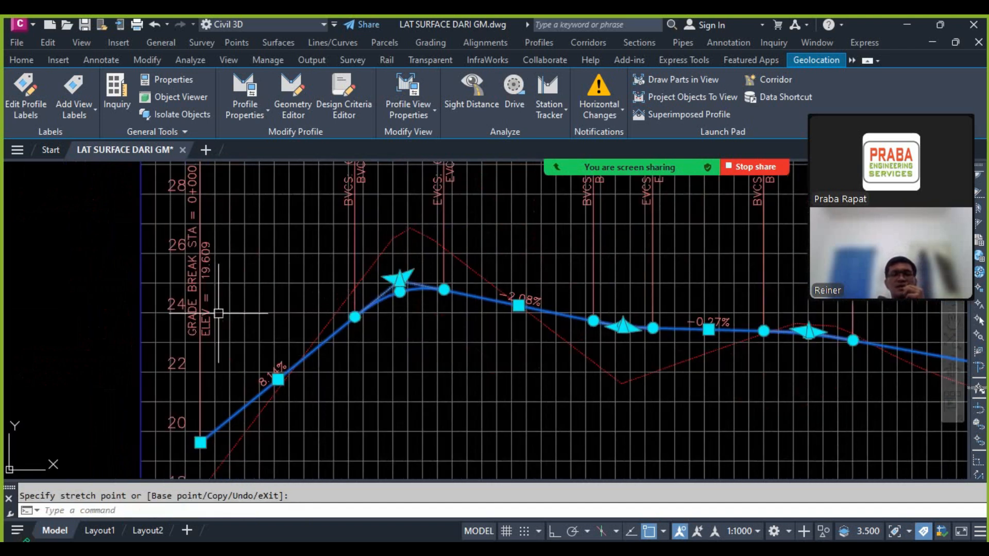
Step: Move the first crest PVI to station 0+068.08 at elevation 25.438, closer to the ground line
scroll(212, 445, "up", 2)
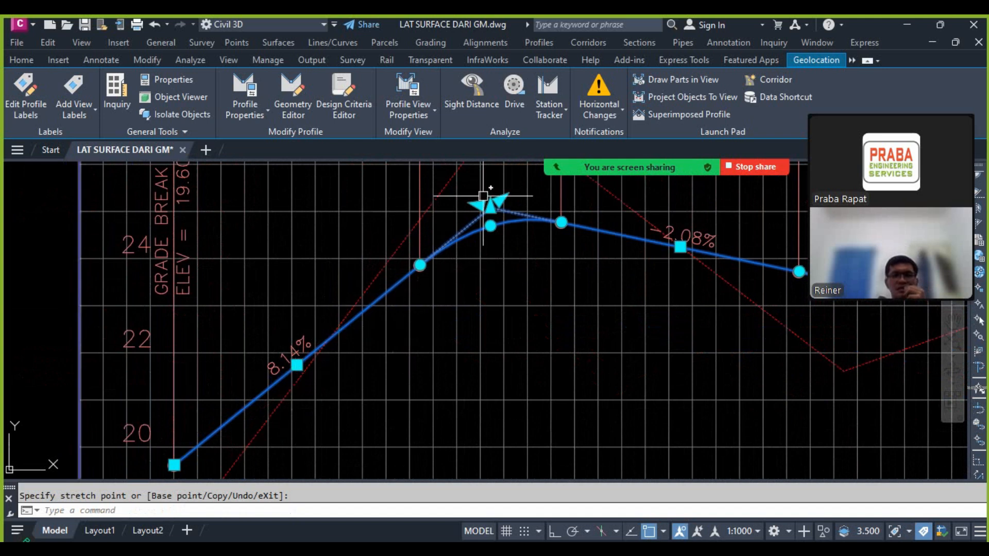
scroll(472, 194, "up", 2)
scroll(484, 226, "down", 4)
scroll(472, 262, "up", 5)
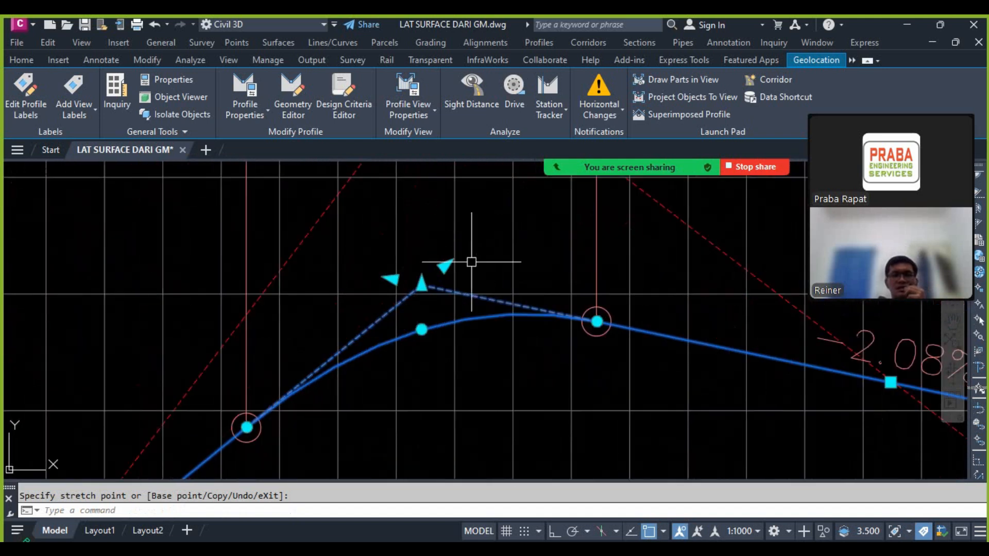
left_click(421, 285)
left_click(432, 313)
left_click(432, 313)
left_click(432, 241)
scroll(468, 237, "down", 3)
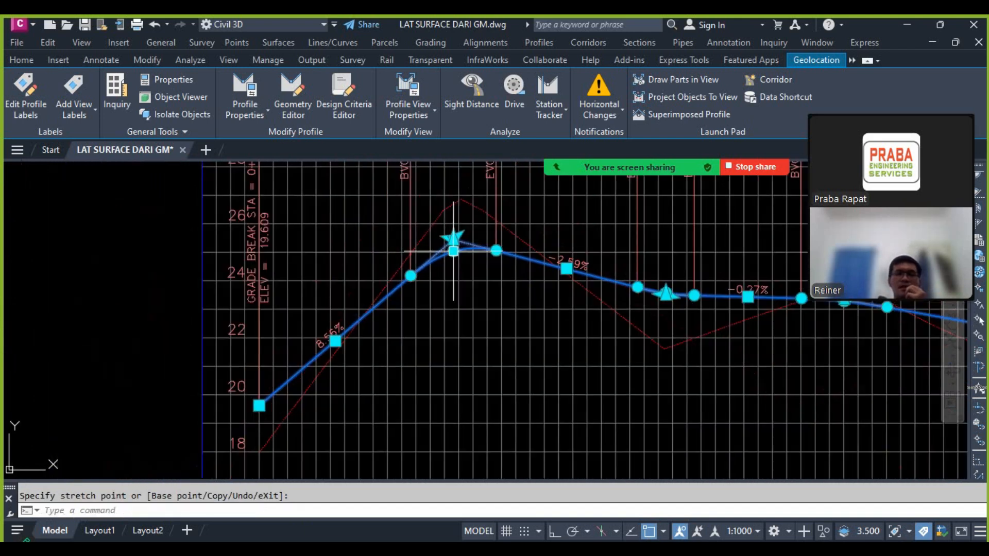
scroll(458, 237, "up", 2)
Step: Open the geometry of profile PR for editing and display its table of profile entities
right_click(472, 246)
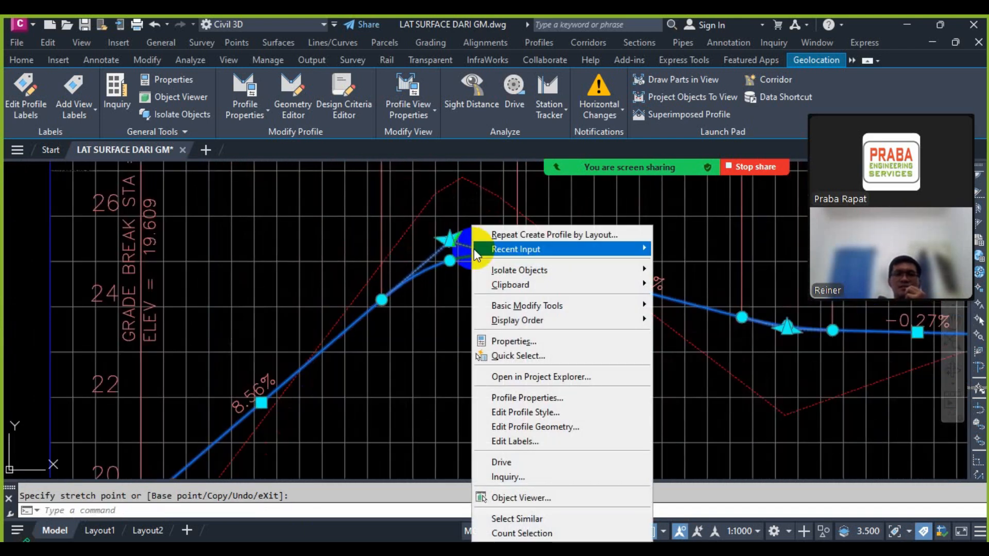
left_click(541, 426)
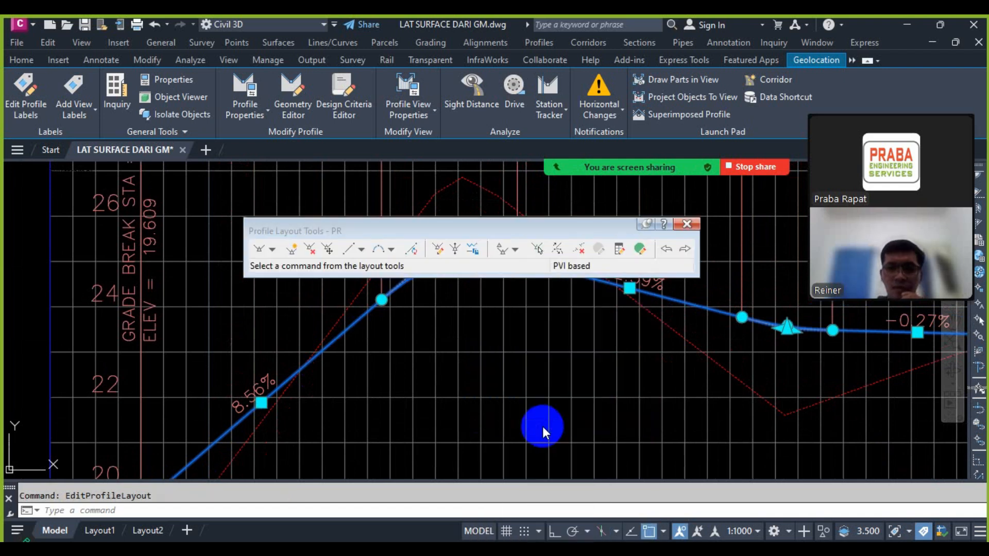
left_click_drag(504, 231, 410, 113)
scroll(415, 309, "down", 3)
scroll(419, 311, "up", 3)
scroll(420, 311, "up", 2)
scroll(409, 347, "down", 2)
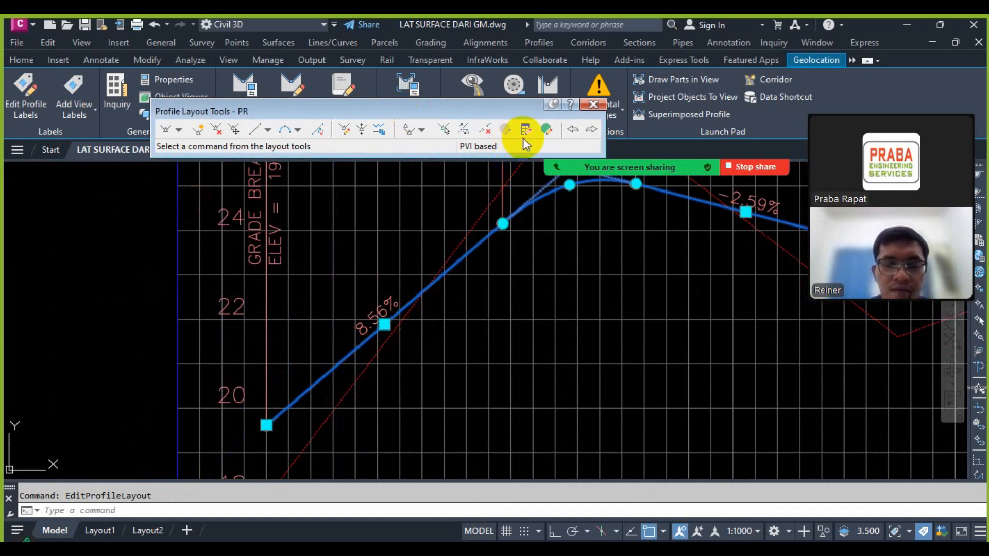
left_click(545, 131)
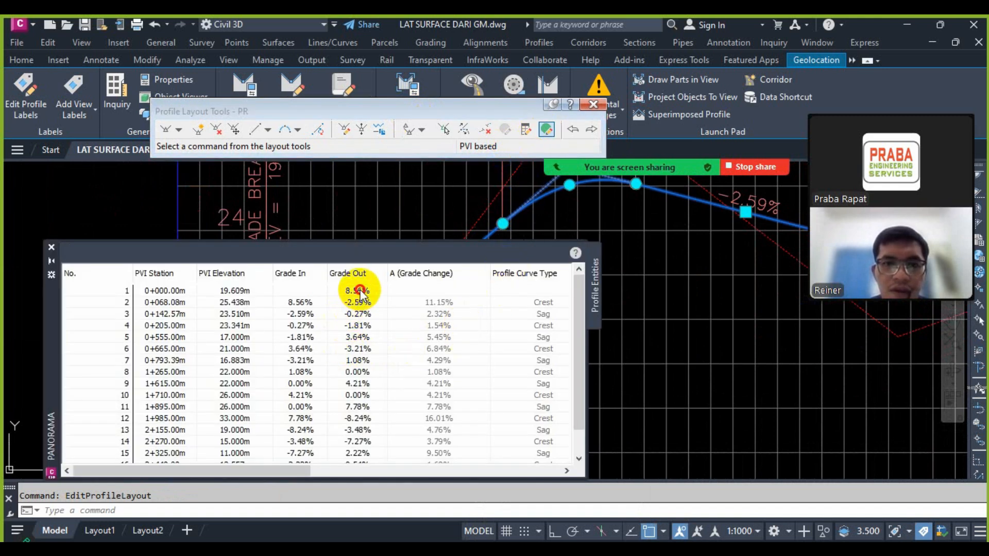
Step: Set the outgoing grade of the first PVI at station 0+000 to 8.5%
left_click(373, 291)
left_click(374, 291)
type("8.5")
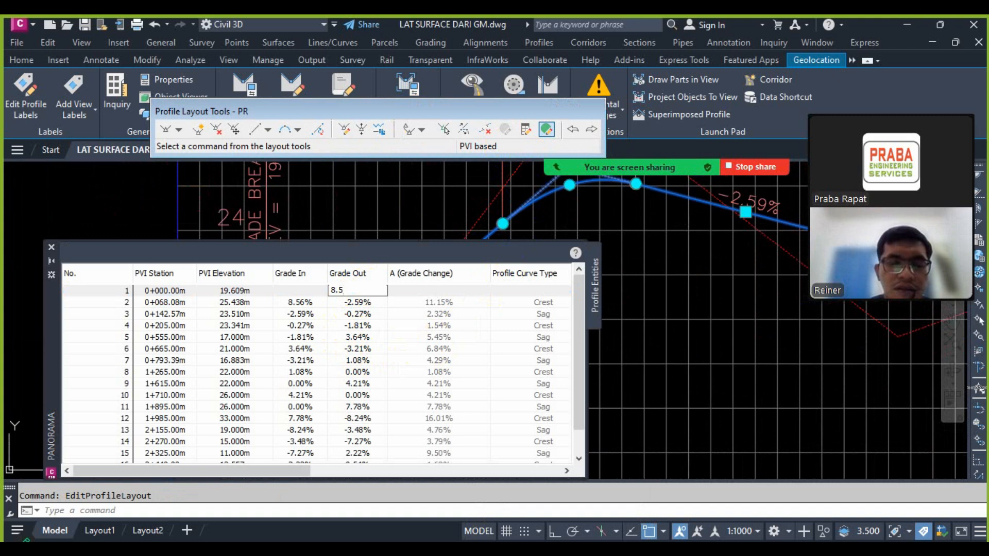
key("Return")
scroll(430, 202, "down", 3)
scroll(431, 201, "up", 6)
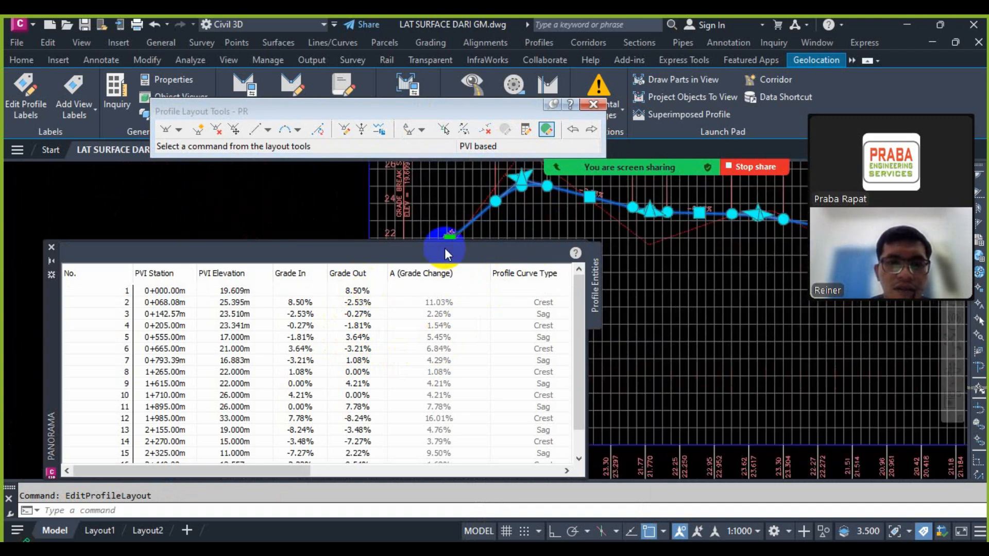
Step: Set the outgoing grade of the crest PVI at station 0+068.08 to -4%
scroll(429, 210, "down", 3)
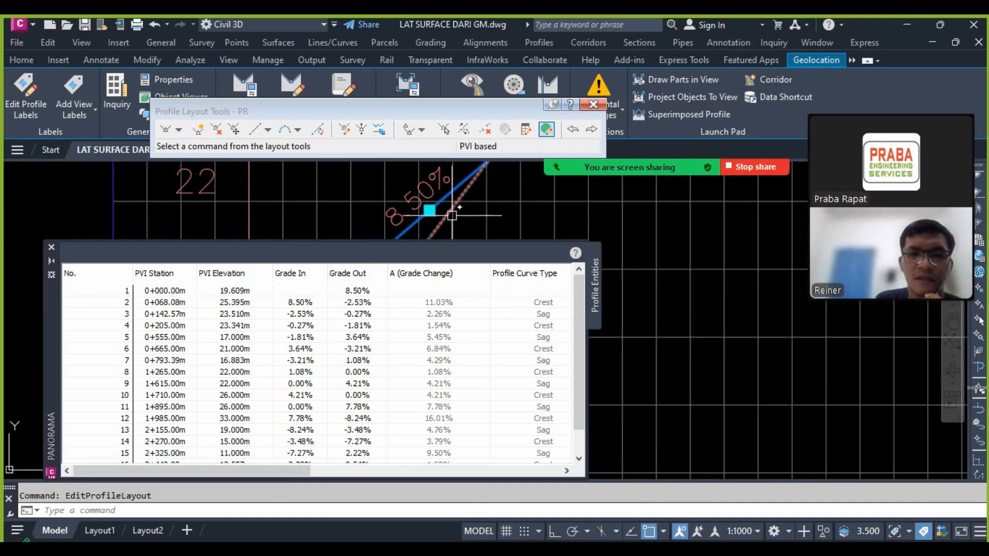
scroll(567, 229, "down", 3)
scroll(547, 196, "up", 4)
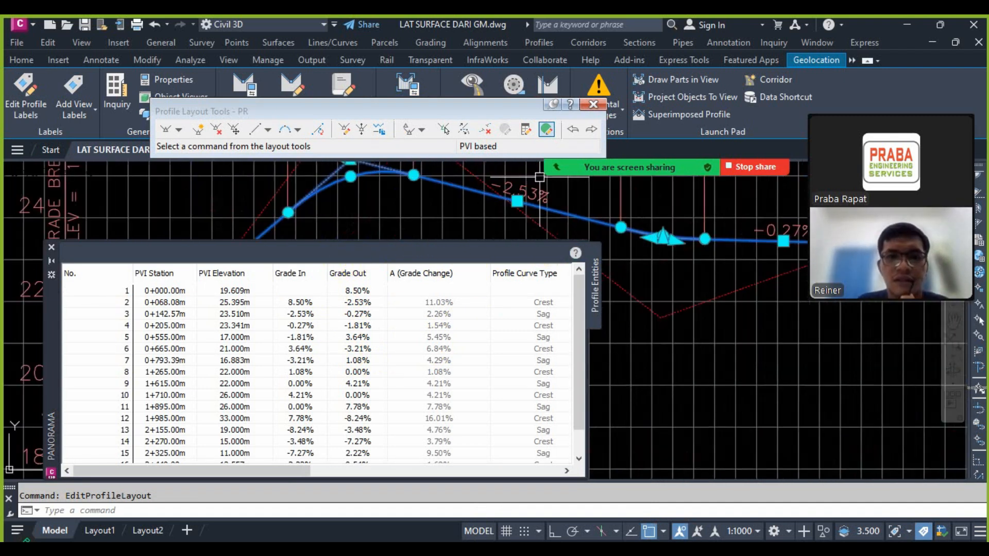
scroll(543, 198, "down", 3)
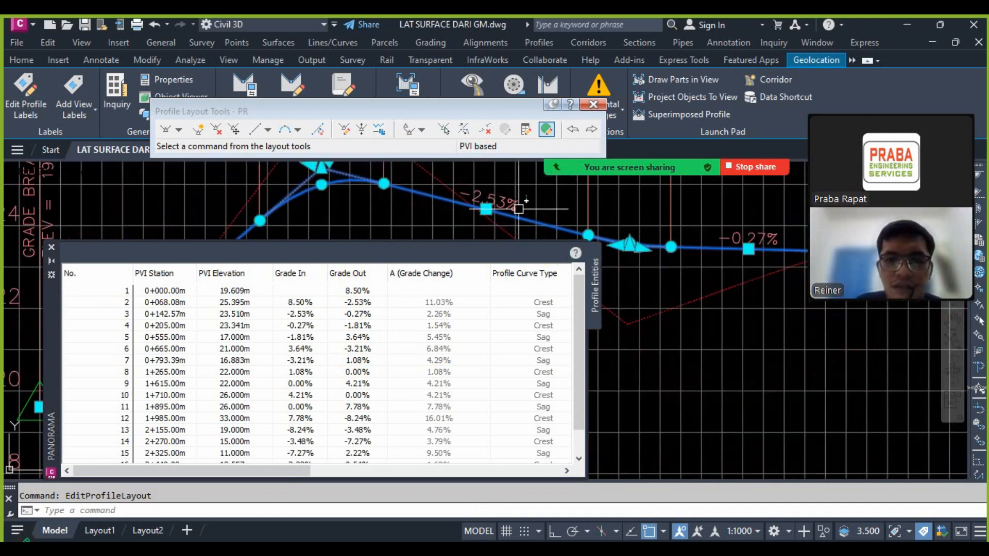
scroll(602, 196, "down", 2)
scroll(544, 210, "up", 3)
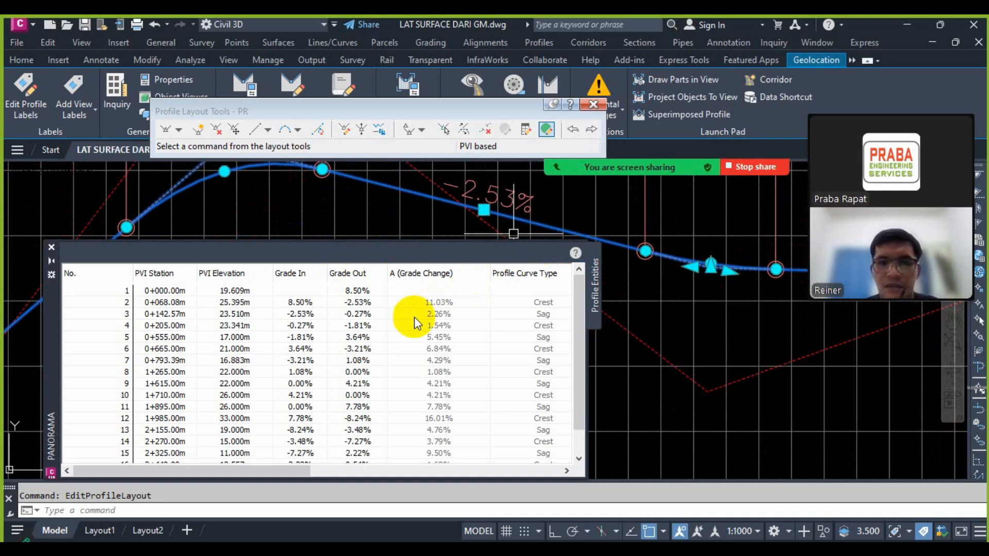
type("-4")
key("Return")
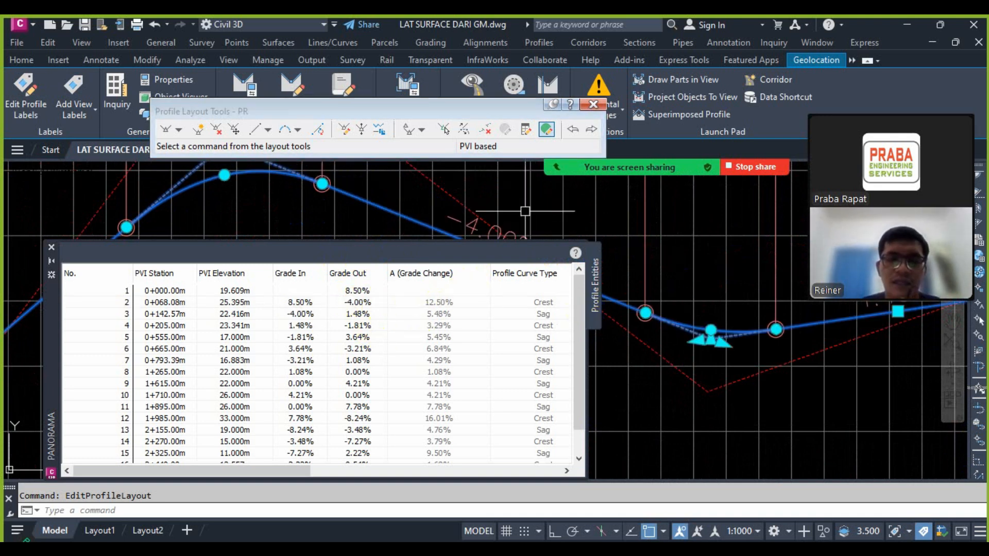
Step: Check the reshaped sag against the ground line, close the profile entities table and deselect the design profile
scroll(768, 237, "down", 4)
scroll(510, 297, "down", 1)
scroll(763, 248, "up", 4)
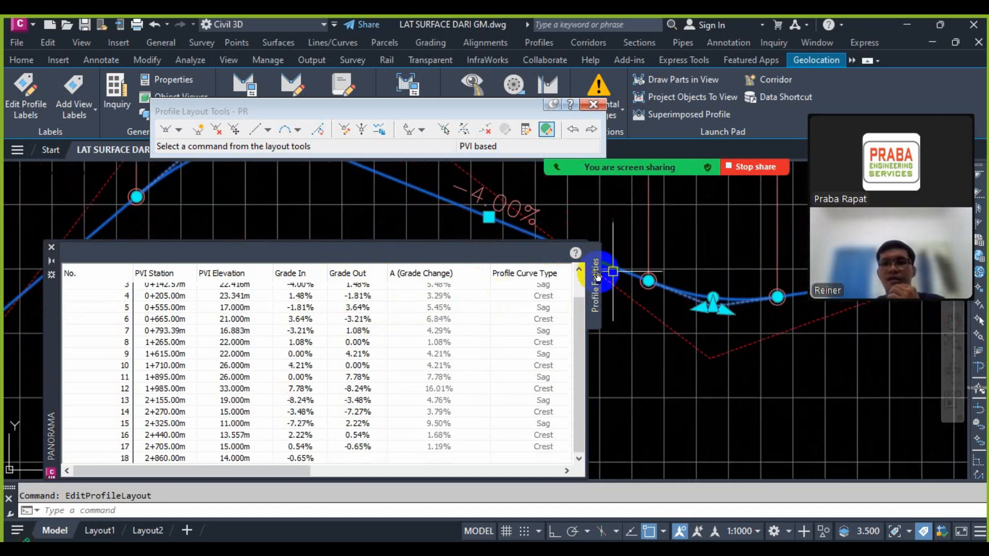
scroll(697, 314, "down", 3)
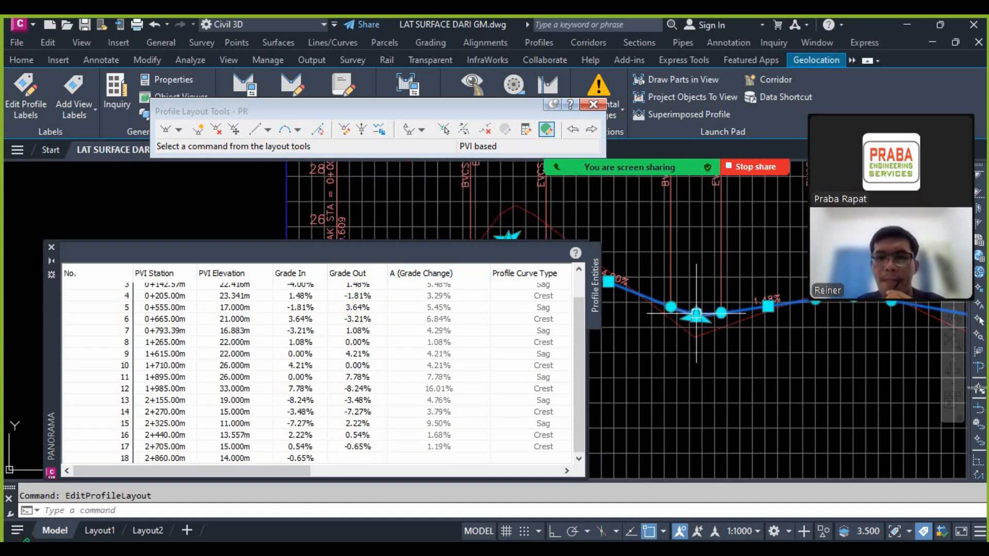
left_click(51, 248)
scroll(318, 276, "down", 2)
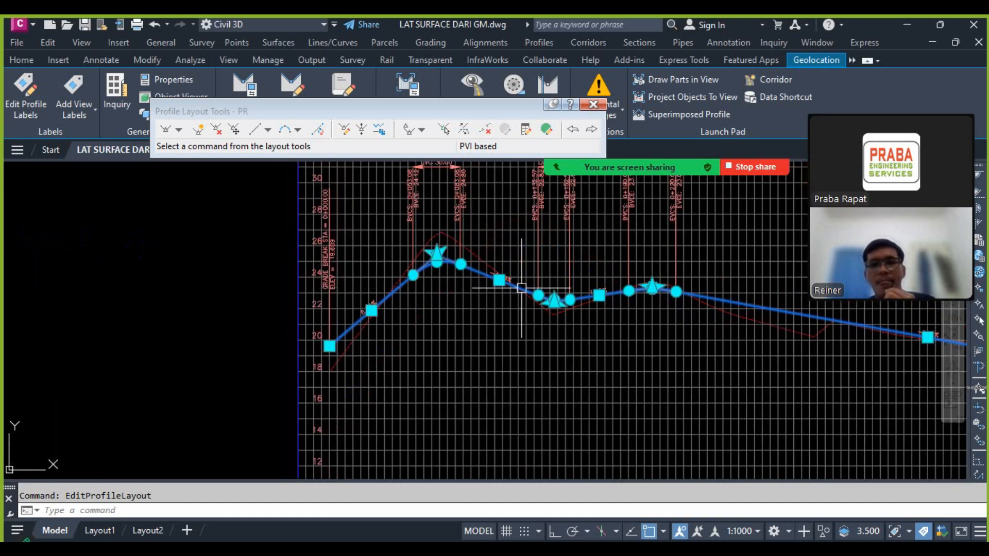
key("Escape")
Step: Review the revised grades at the start of the profile view and close the Profile Layout Tools
scroll(592, 287, "up", 6)
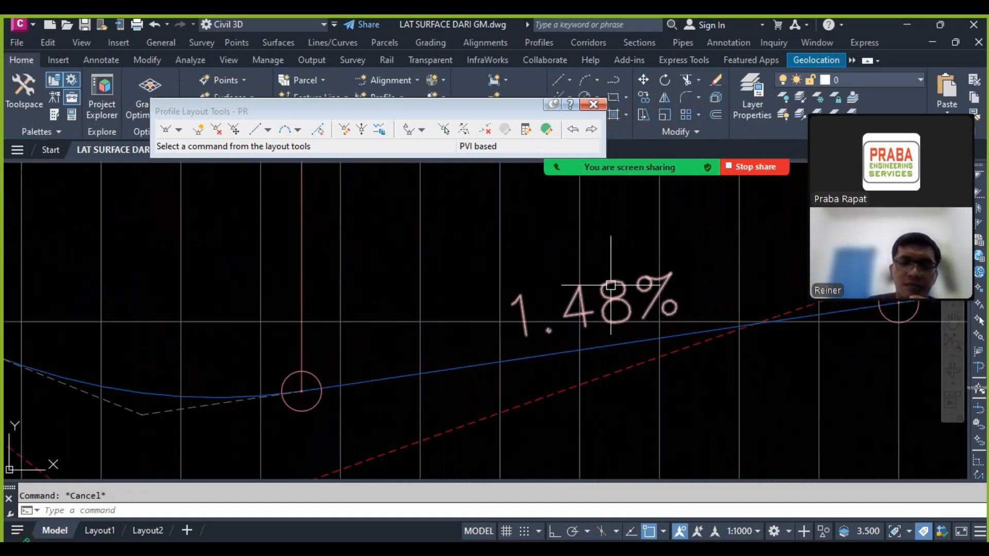
scroll(611, 285, "down", 6)
scroll(598, 273, "down", 2)
scroll(257, 299, "up", 2)
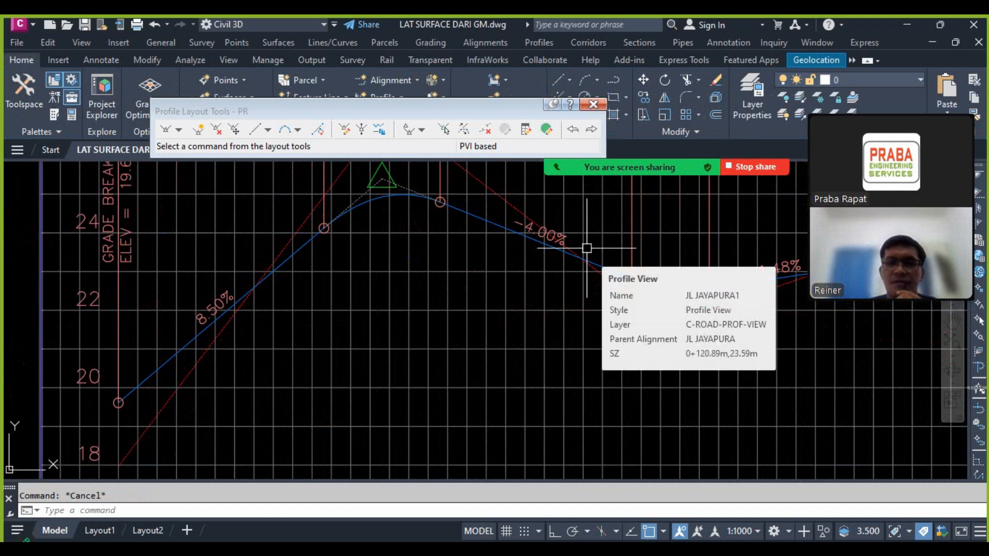
scroll(448, 289, "down", 4)
scroll(430, 253, "up", 2)
scroll(456, 296, "down", 4)
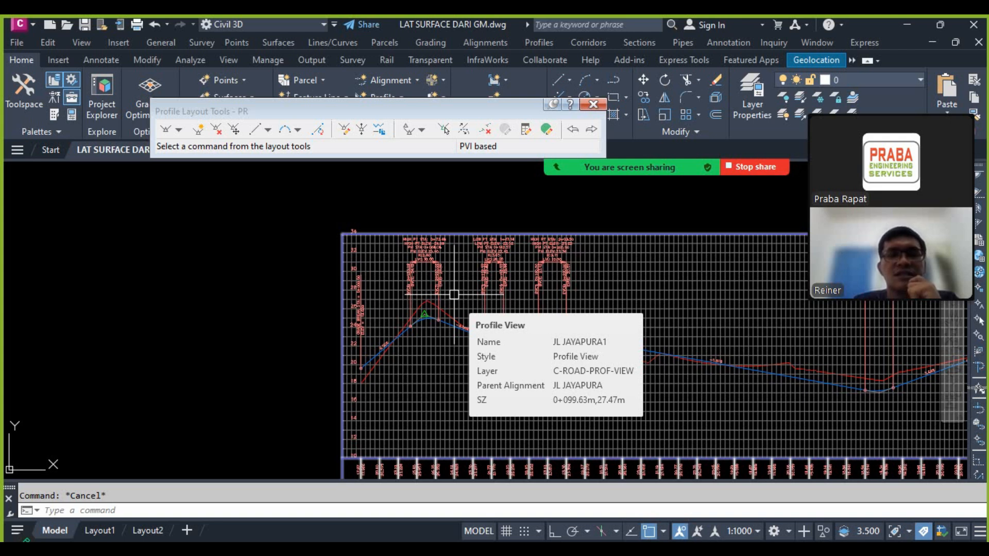
left_click(593, 104)
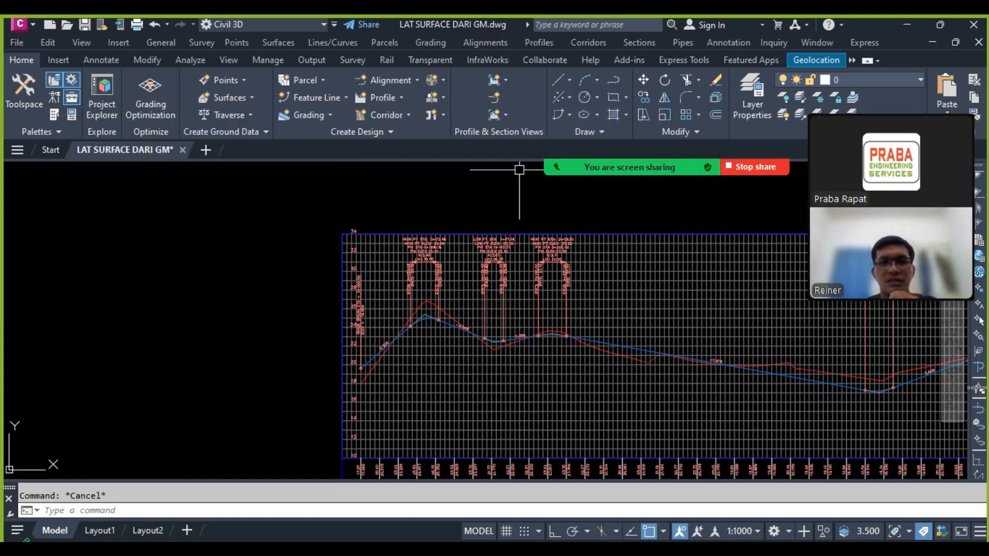
Step: Create a TIN surface named surf bantuan 5cm and expand its definition
scroll(515, 258, "down", 6)
scroll(399, 289, "up", 2)
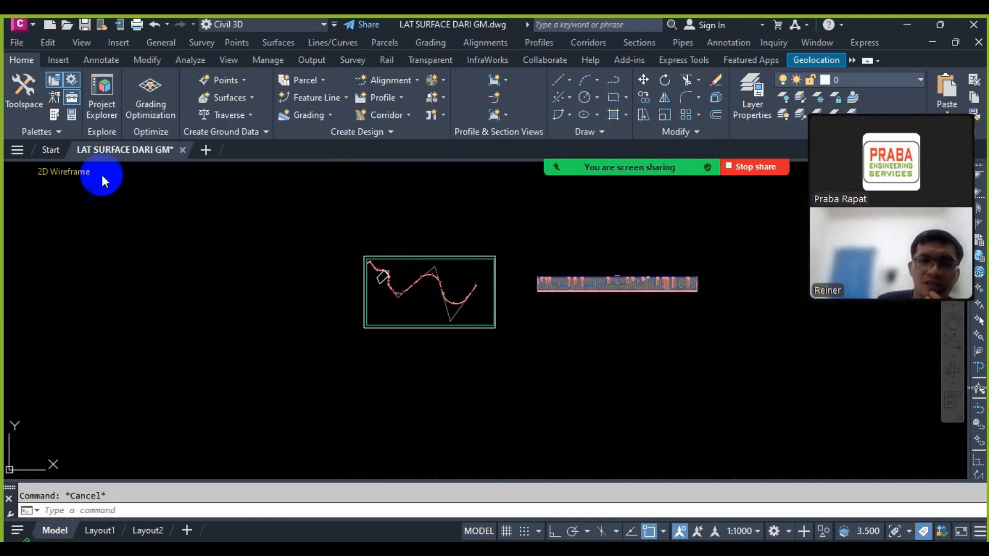
left_click(34, 110)
left_click(24, 269)
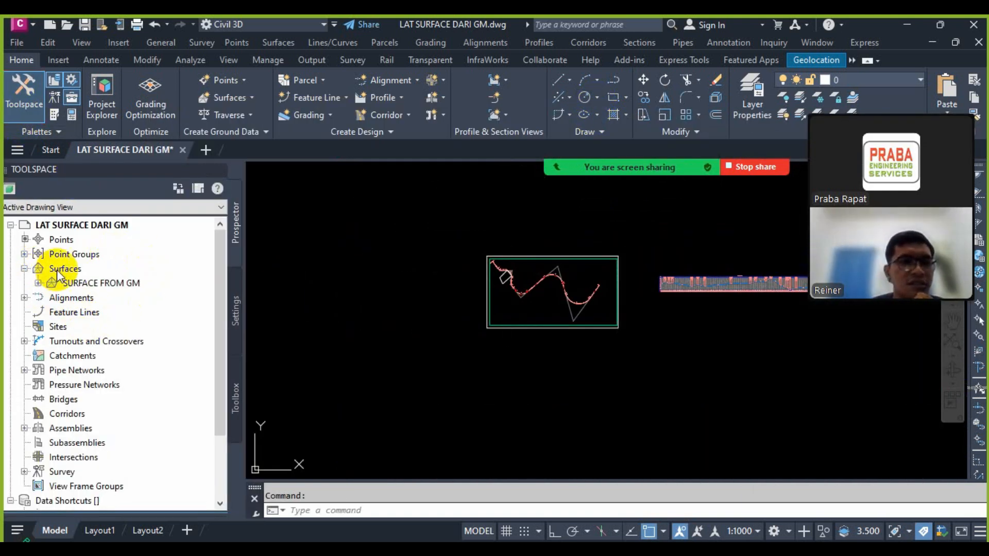
right_click(58, 276)
left_click(85, 278)
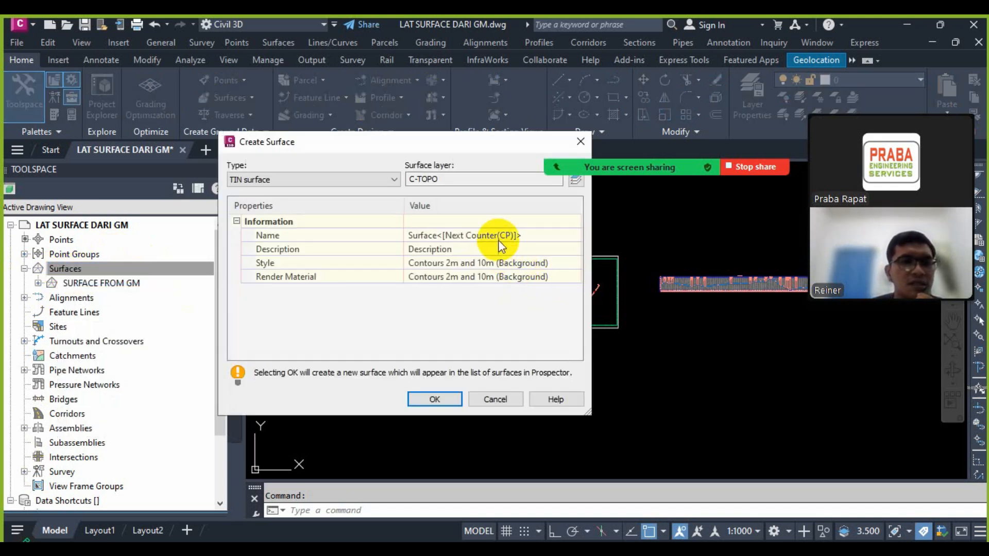
left_click(502, 236)
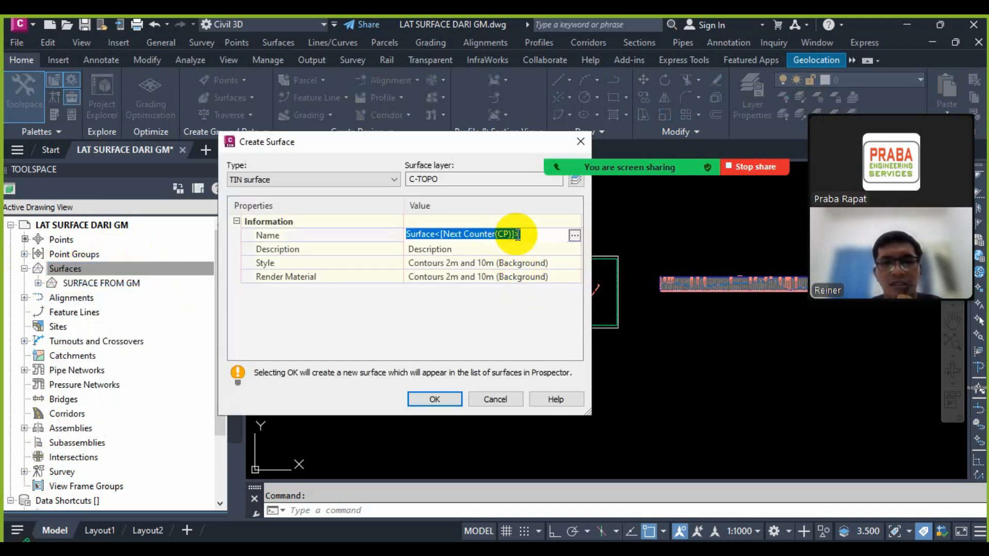
type("surf bantuan 5cm")
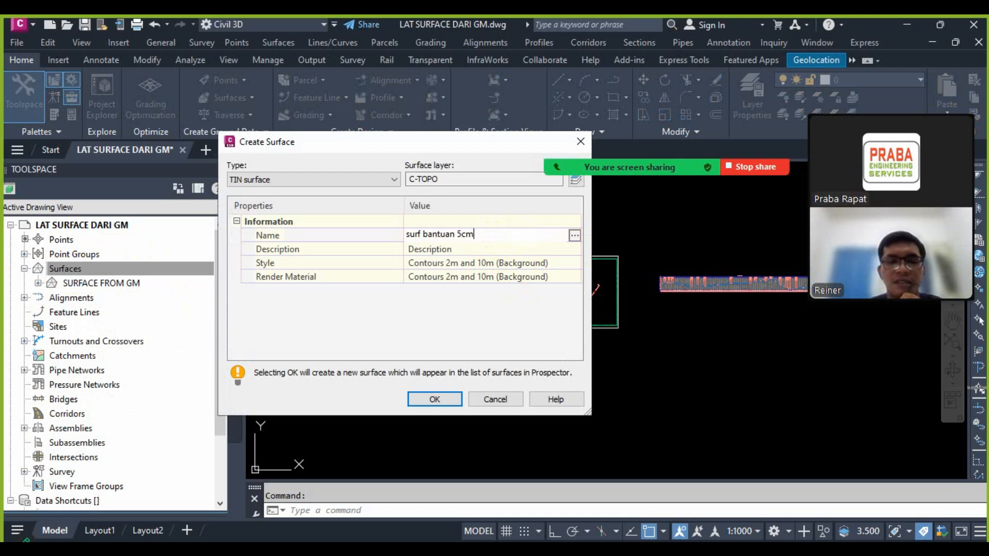
left_click(448, 400)
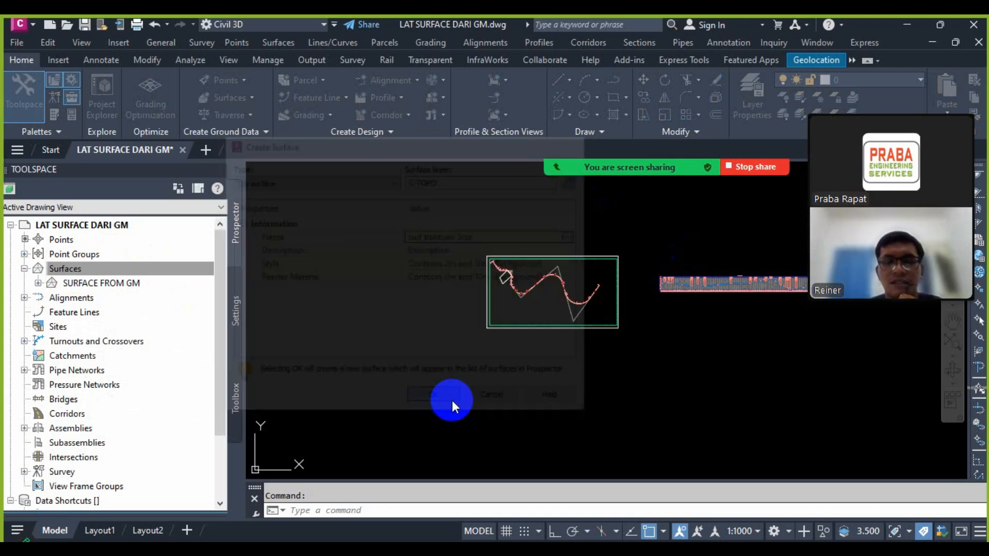
left_click(38, 282)
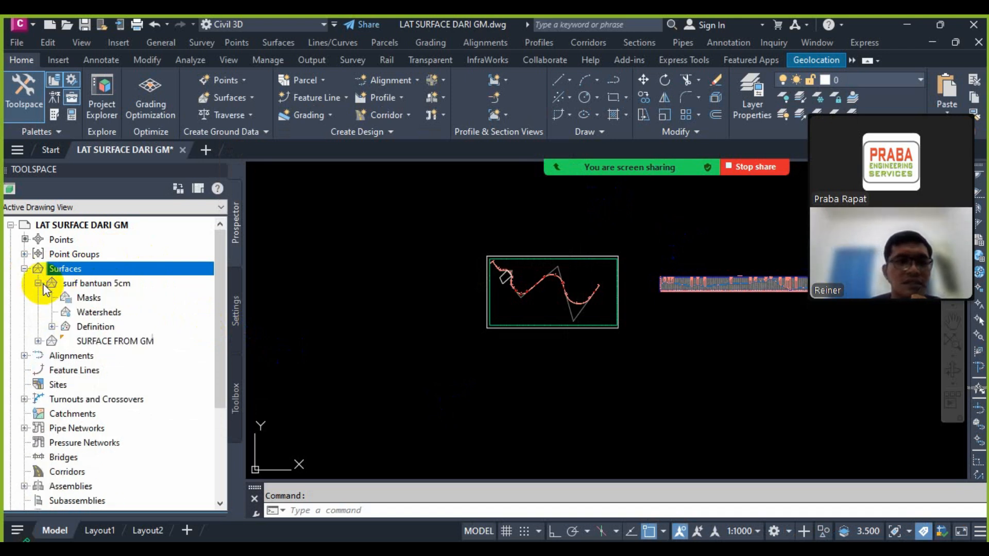
left_click(52, 326)
Step: Hide SURFACE FROM GM in the drawing by setting its surface style to _No Display
scroll(503, 270, "up", 7)
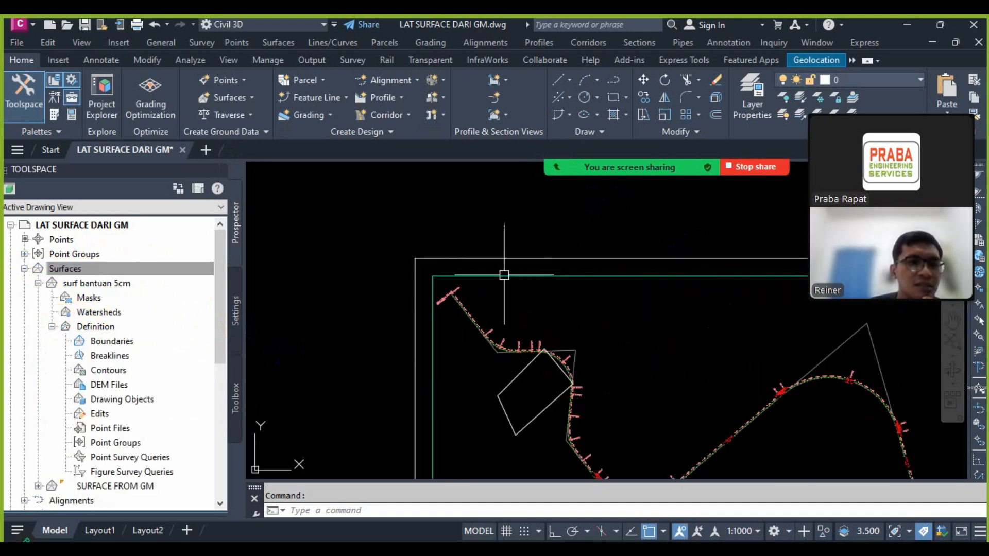
left_click(504, 276)
right_click(504, 273)
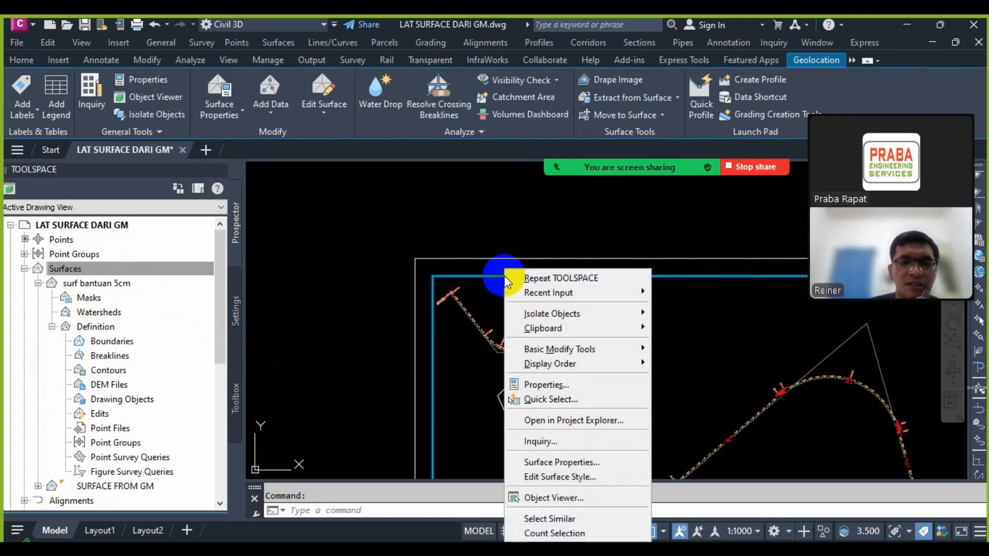
left_click(538, 462)
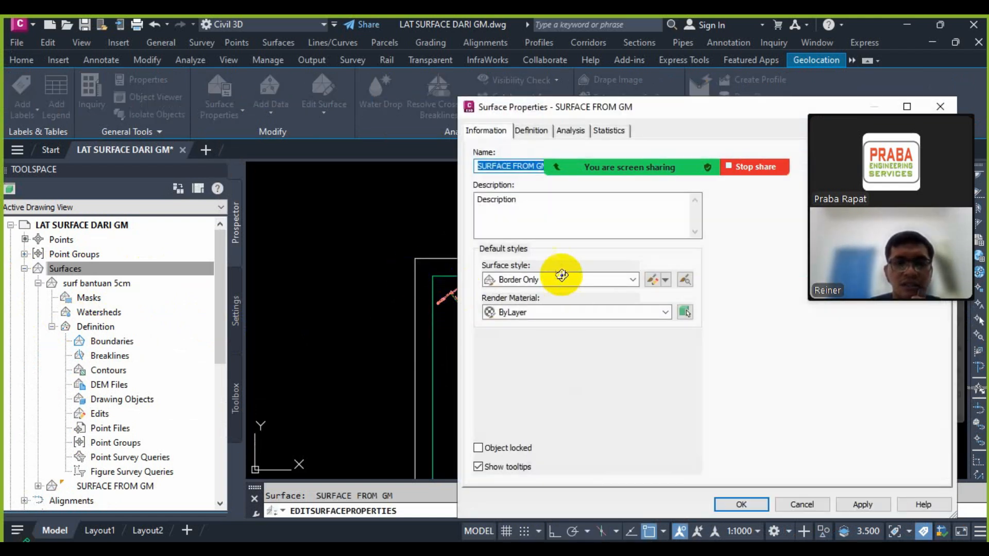
left_click(561, 279)
left_click(541, 290)
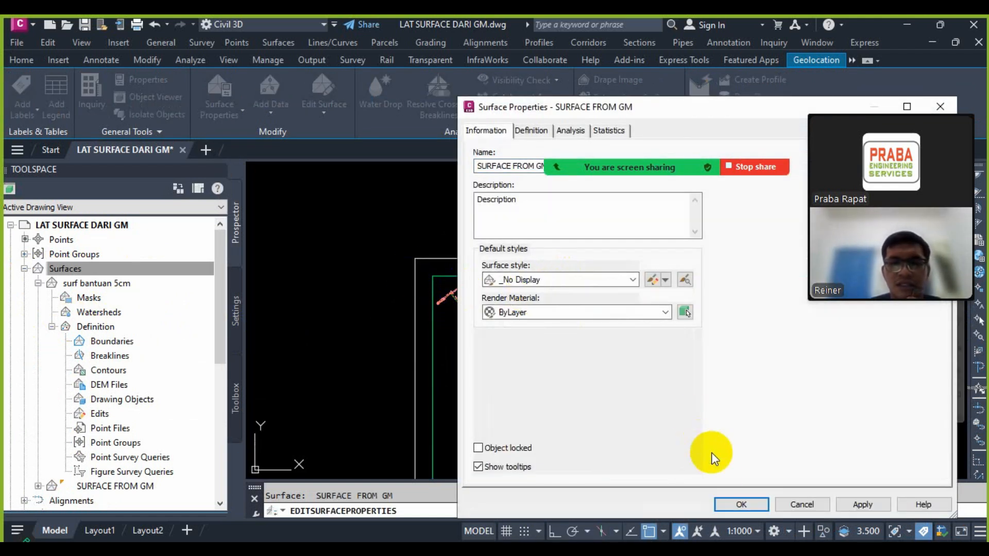
left_click(739, 504)
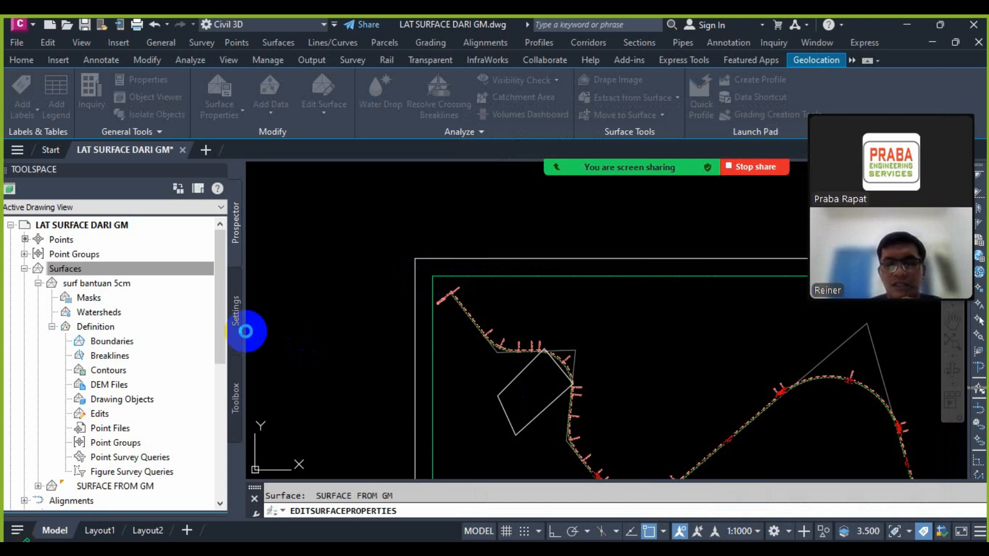
Step: Paste SURFACE FROM GM into surf bantuan 5cm as a surface edit
left_click(89, 298)
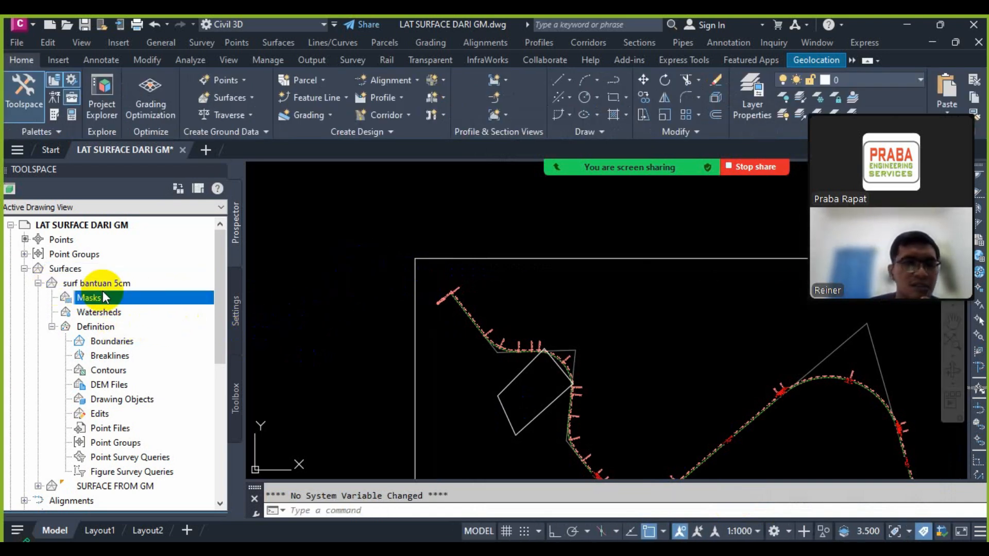
left_click(114, 412)
right_click(114, 411)
left_click(155, 363)
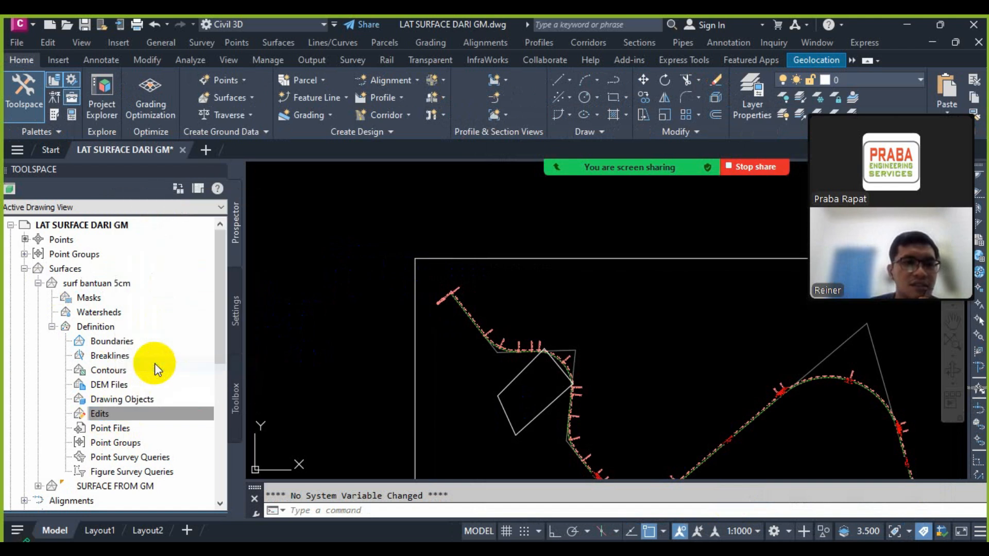
left_click(554, 376)
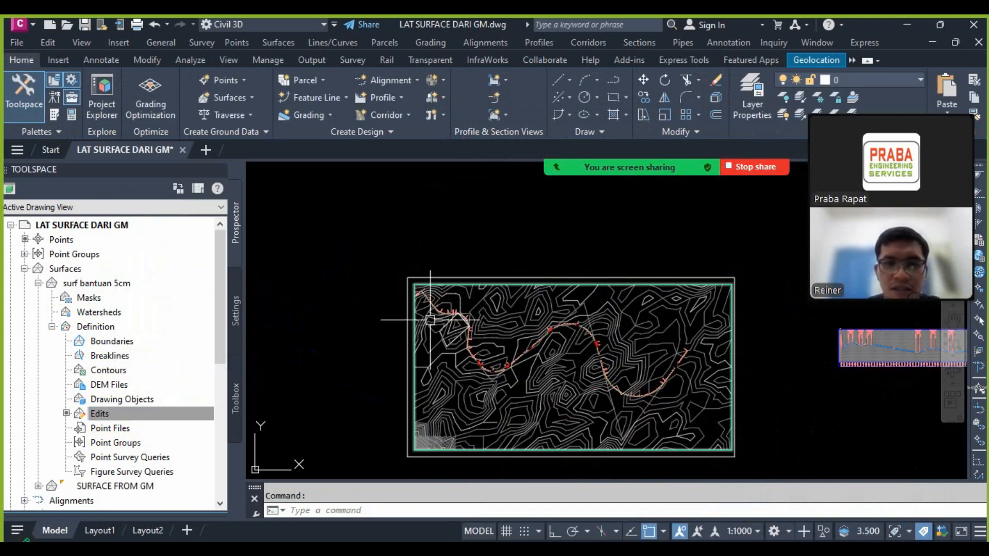
Step: Raise all elevations of surf bantuan 5cm by 0.05 with Raise/Lower Surface
scroll(342, 289, "down", 2)
scroll(505, 322, "up", 2)
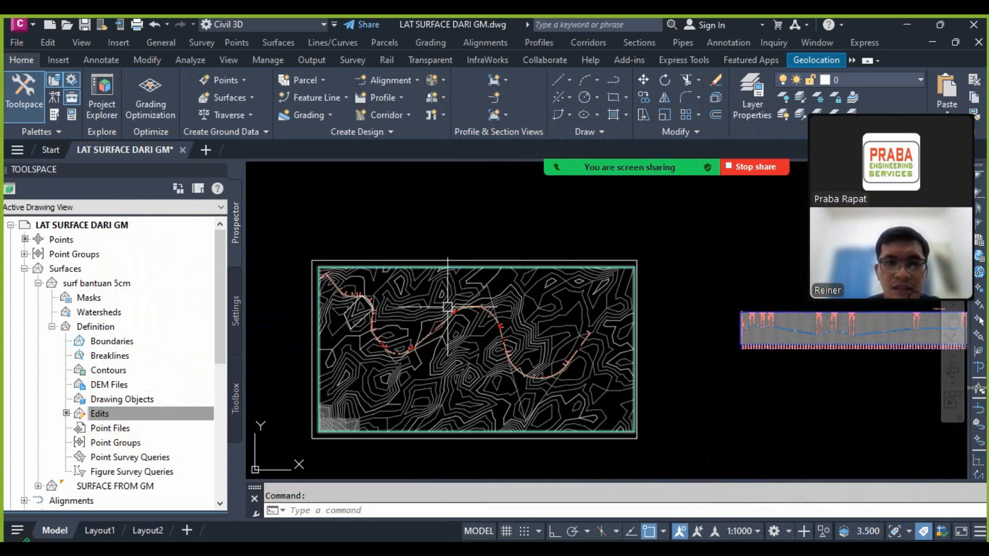
left_click(437, 304)
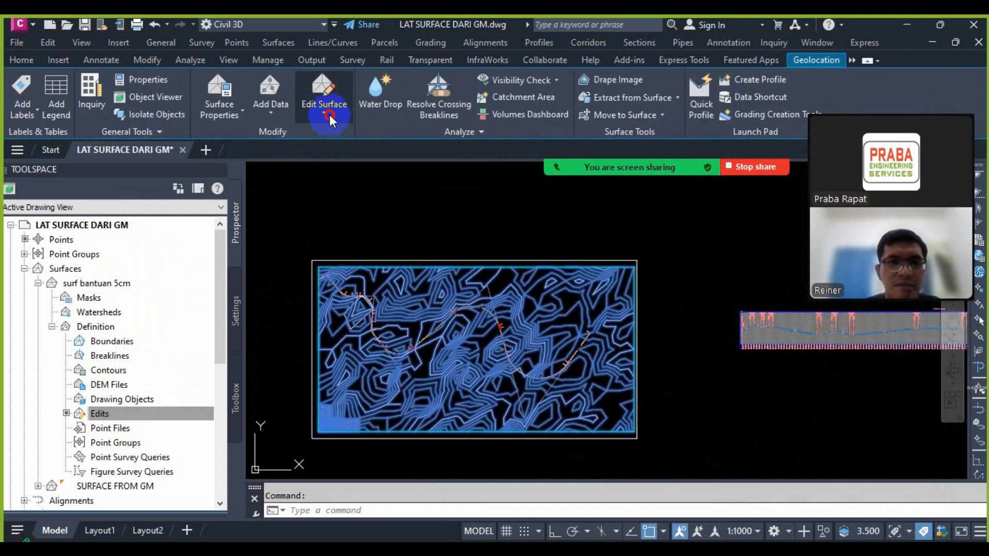
left_click(329, 115)
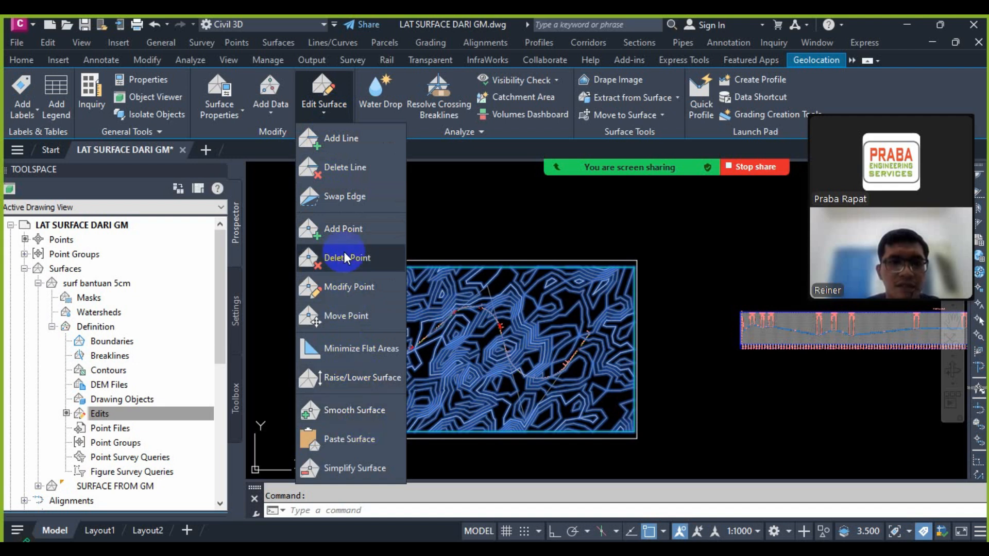
left_click(339, 381)
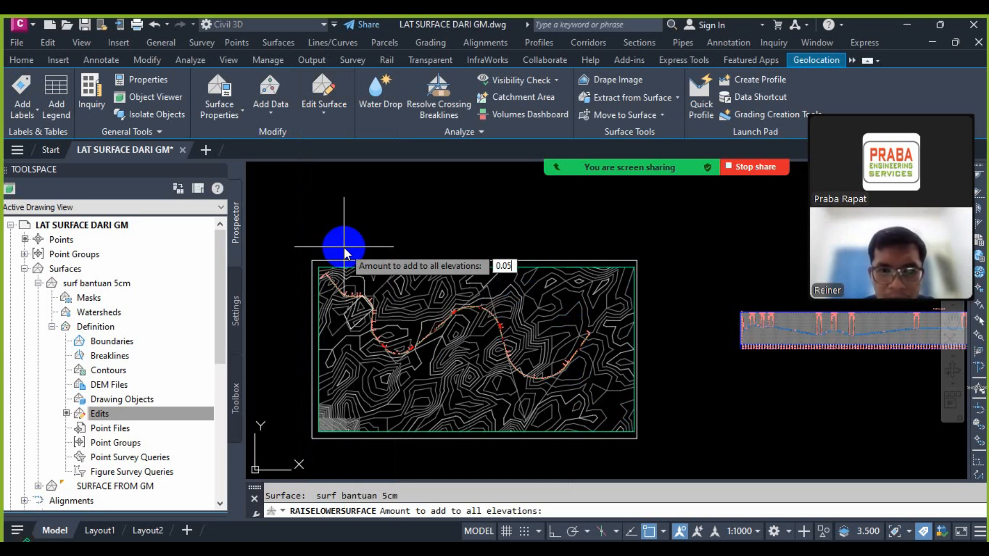
key("Return")
key("Escape")
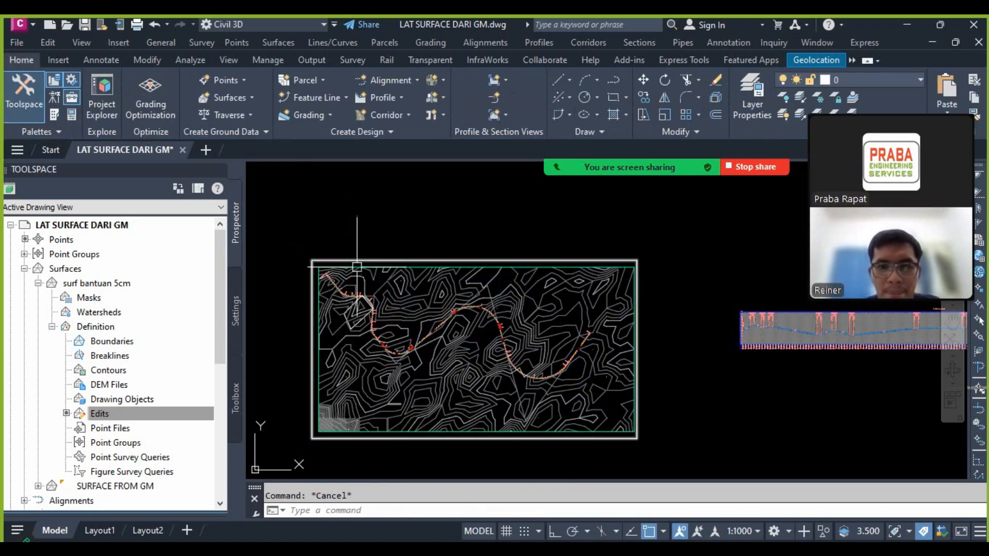
Step: Start Create Profile from Surface for alignment JL JAYAPURA and add surf bantuan 5cm to the profile list
scroll(388, 296, "down", 4)
scroll(387, 282, "up", 4)
scroll(547, 304, "down", 4)
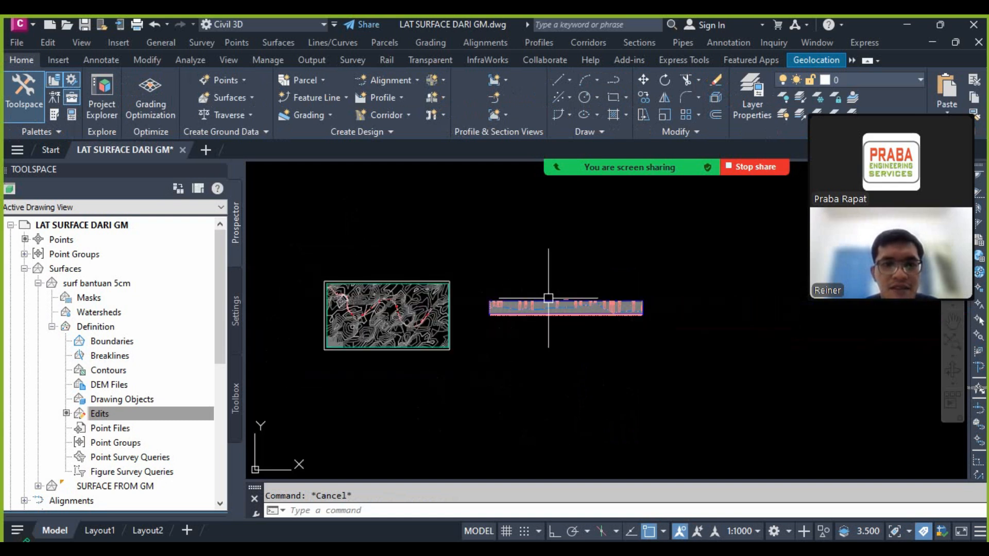
scroll(548, 304, "up", 7)
scroll(491, 359, "down", 5)
scroll(416, 341, "up", 3)
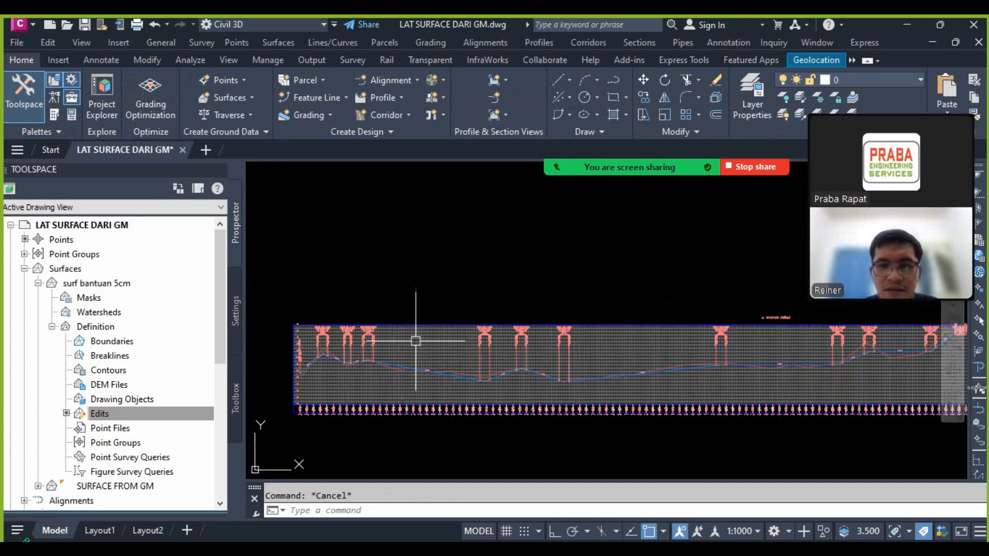
left_click(536, 42)
left_click(554, 60)
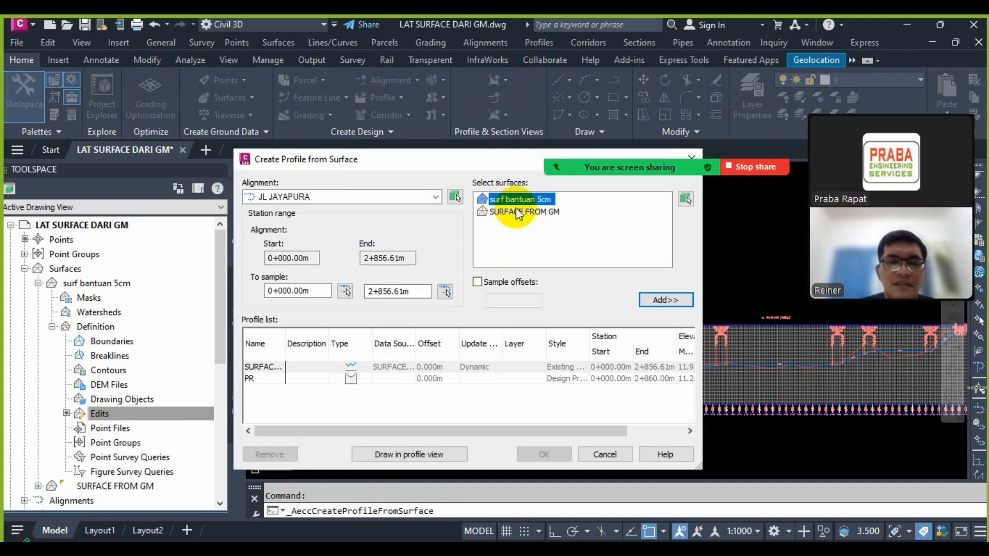
left_click(661, 298)
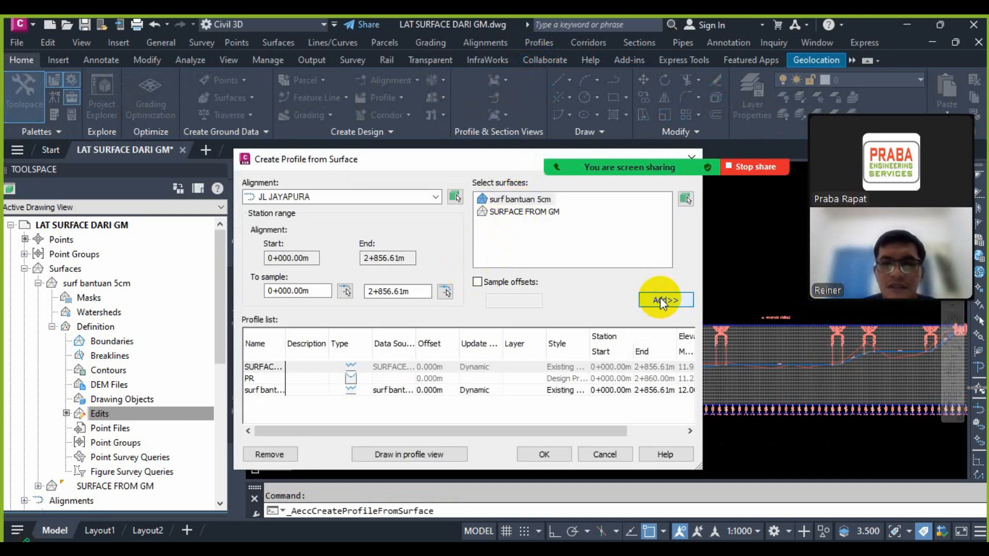
Step: Choose Basic as the profile style for the surf bantuan 5cm profile
scroll(587, 431, "right", 2)
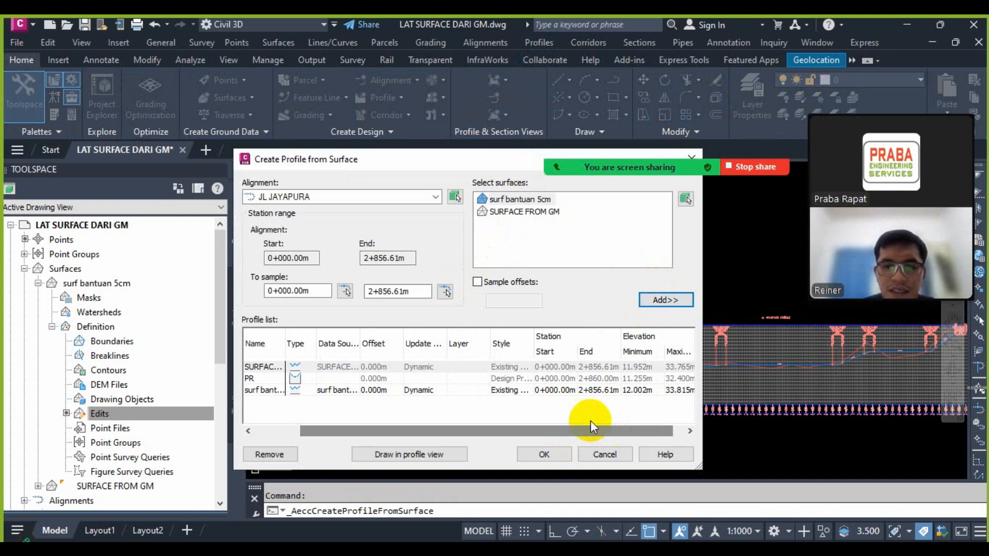
left_click(518, 392)
left_click(503, 236)
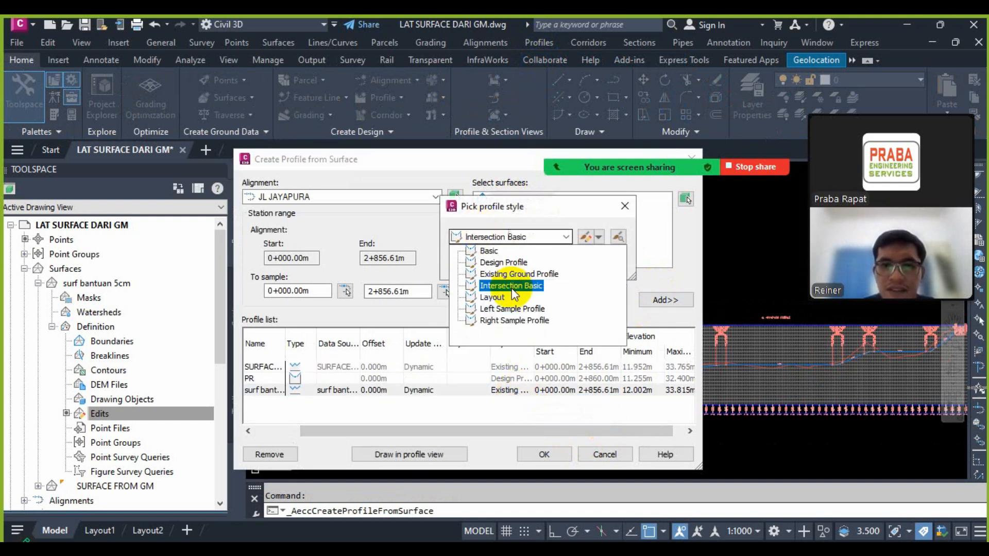
left_click(490, 251)
Step: Edit the Basic profile style so its Line, Circular Curve and Symmetrical Parabola components are yellow
left_click(585, 236)
left_click(190, 205)
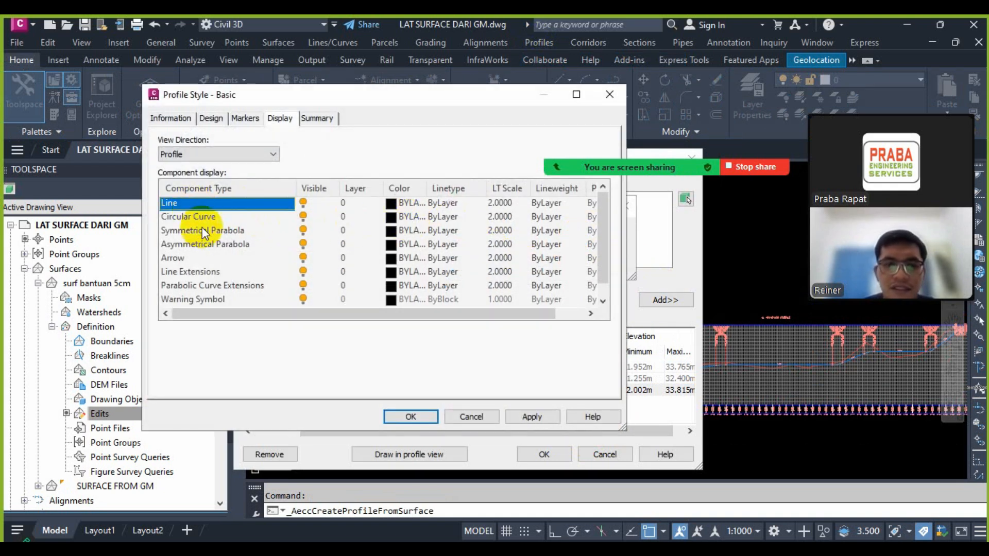
left_click(197, 233, "shift")
left_click(389, 205)
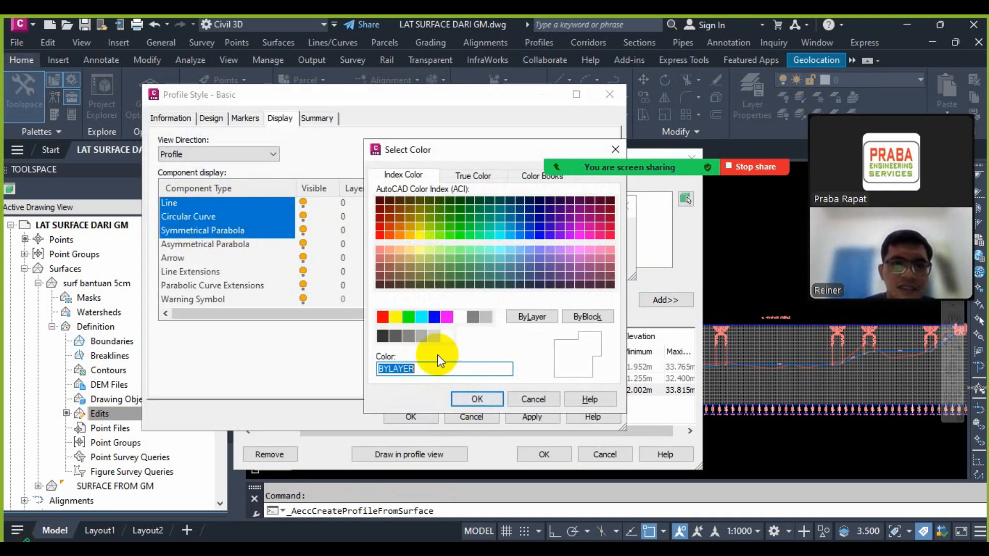
left_click(398, 315)
left_click(478, 395)
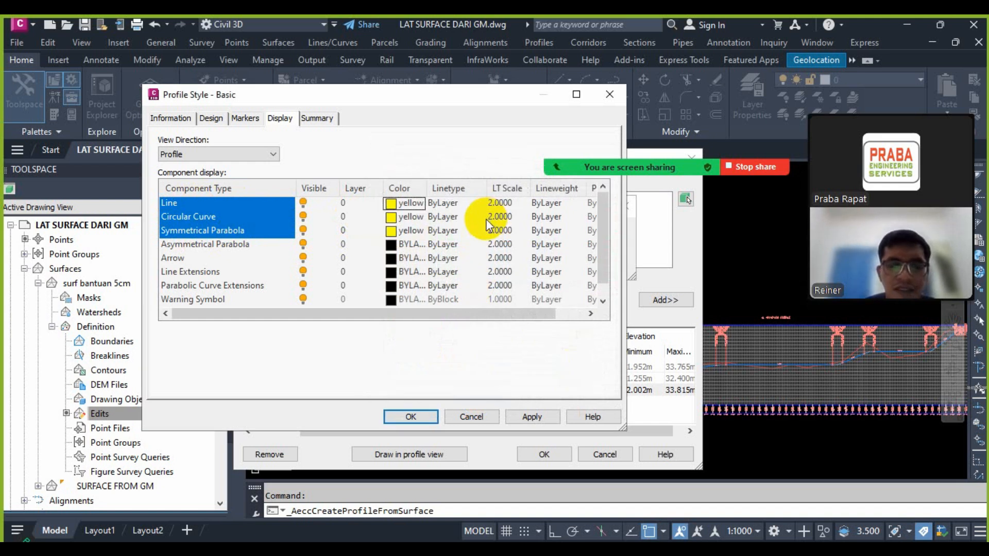
Step: Set the lineweight of the three yellow components to 0.30 mm and save the Basic profile style
left_click(551, 219)
scroll(515, 269, "down", 1)
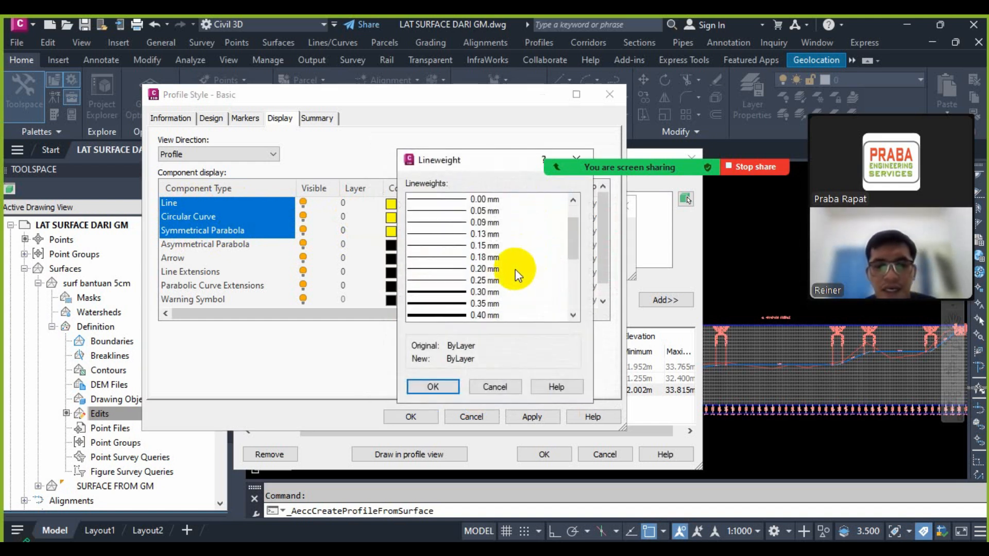
left_click(454, 292)
left_click(432, 386)
left_click(418, 416)
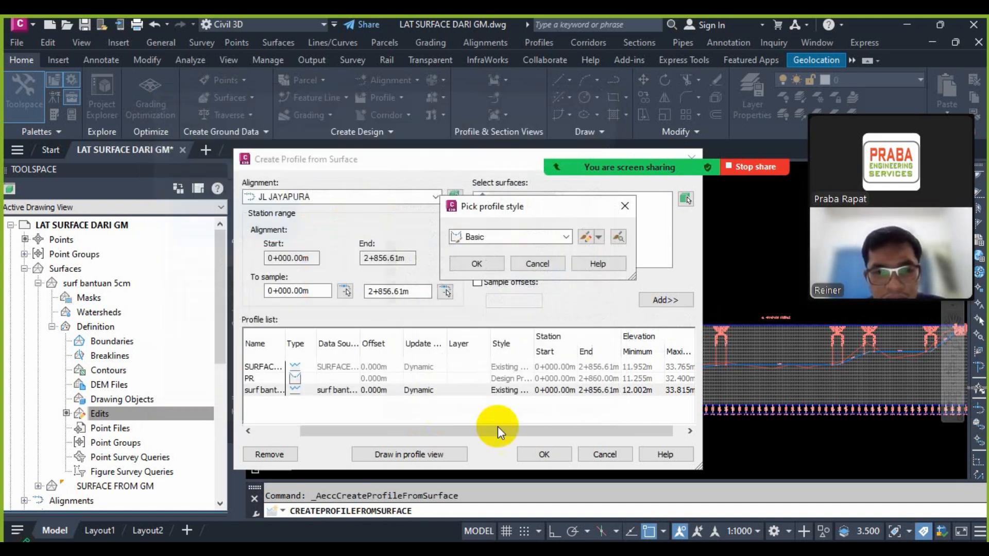
Step: Apply the Basic style, create the surf bantuan 5cm profile in the profile view and dismiss the event log
left_click(477, 262)
left_click(546, 455)
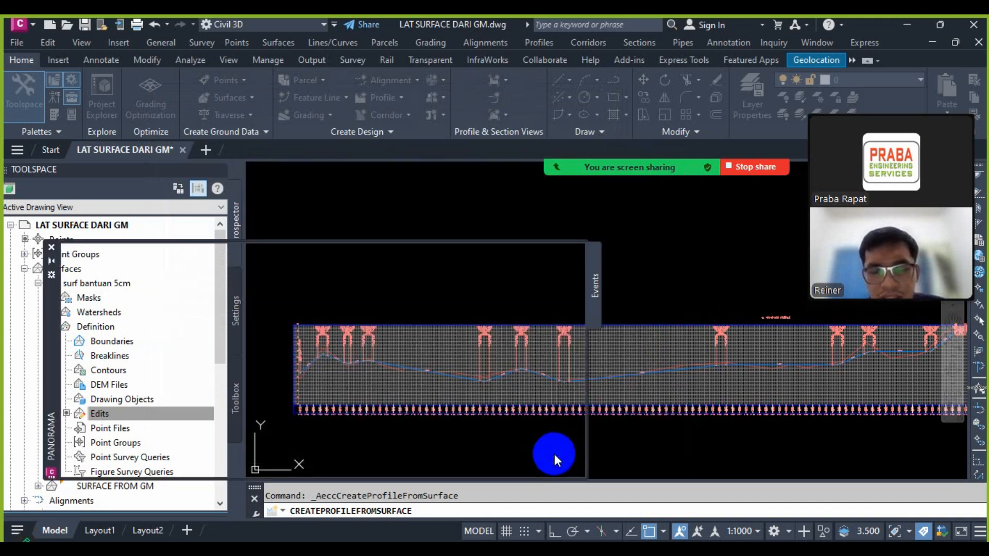
left_click(51, 248)
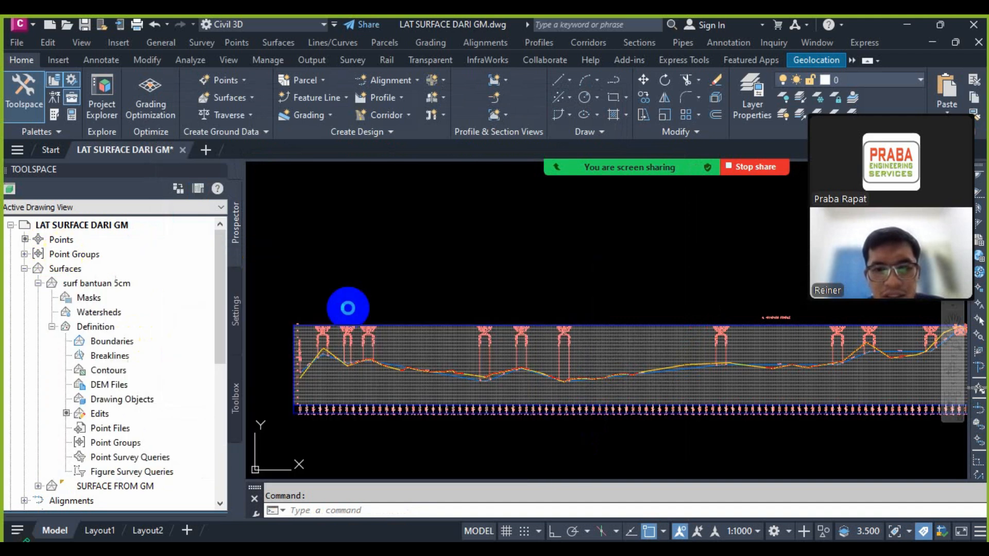
Step: Compare the raised surface profile with the ground line and the design profile along the profile view
scroll(657, 343, "up", 6)
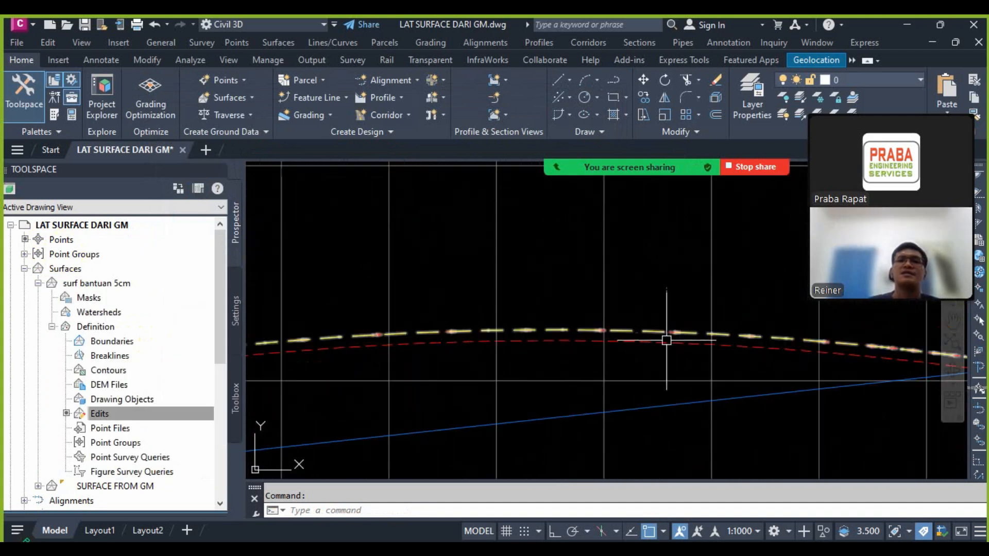
scroll(484, 371, "down", 2)
scroll(503, 354, "down", 5)
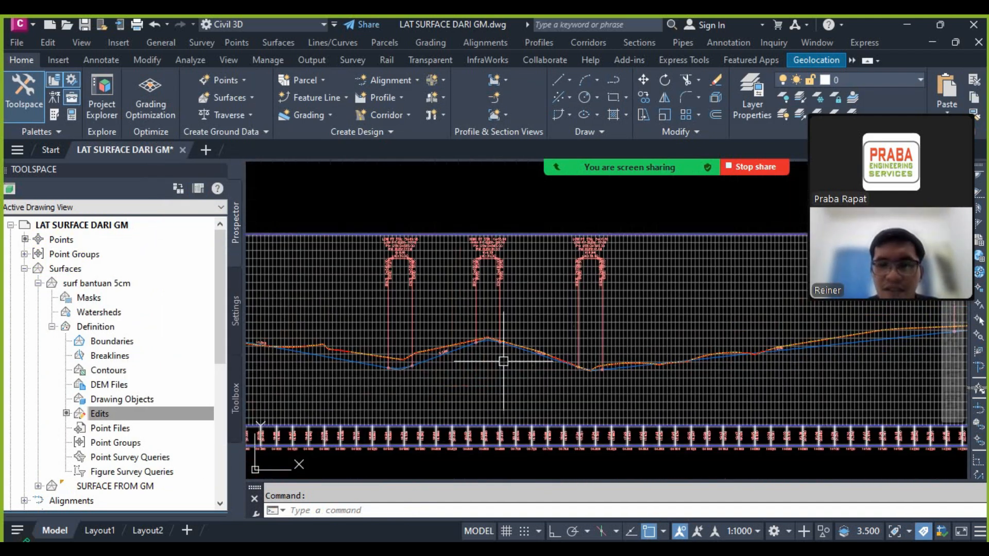
scroll(424, 353, "up", 10)
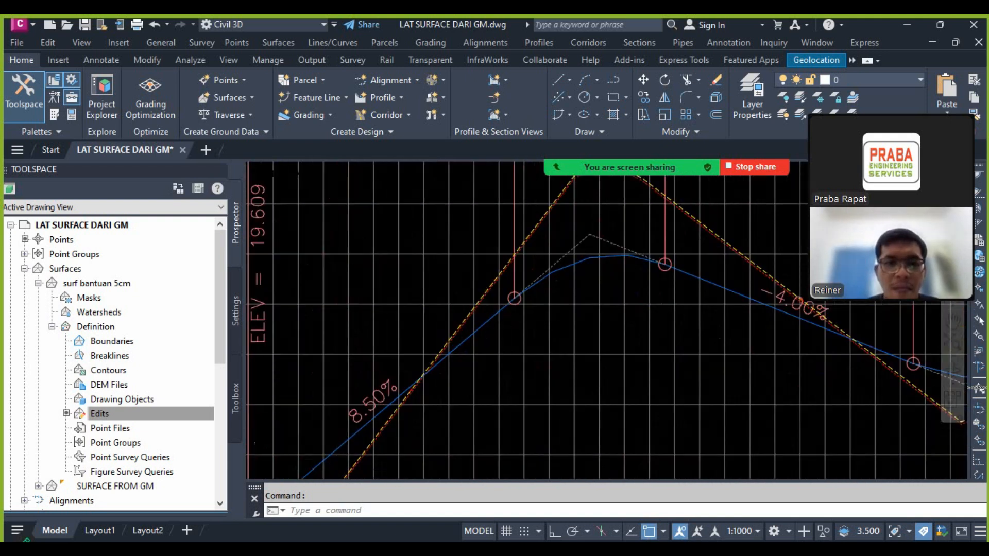
Step: Stretch the design profile's start point to station 0+000.00, at the beginning of the yellow raised surface profile
left_click(551, 259)
scroll(551, 259, "down", 5)
scroll(392, 398, "up", 8)
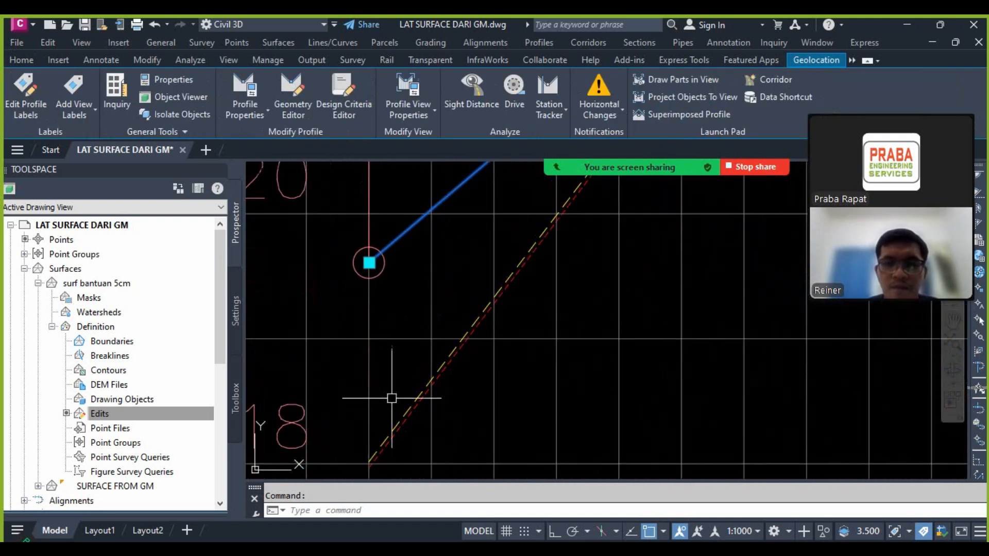
left_click(370, 263)
scroll(391, 379, "up", 5)
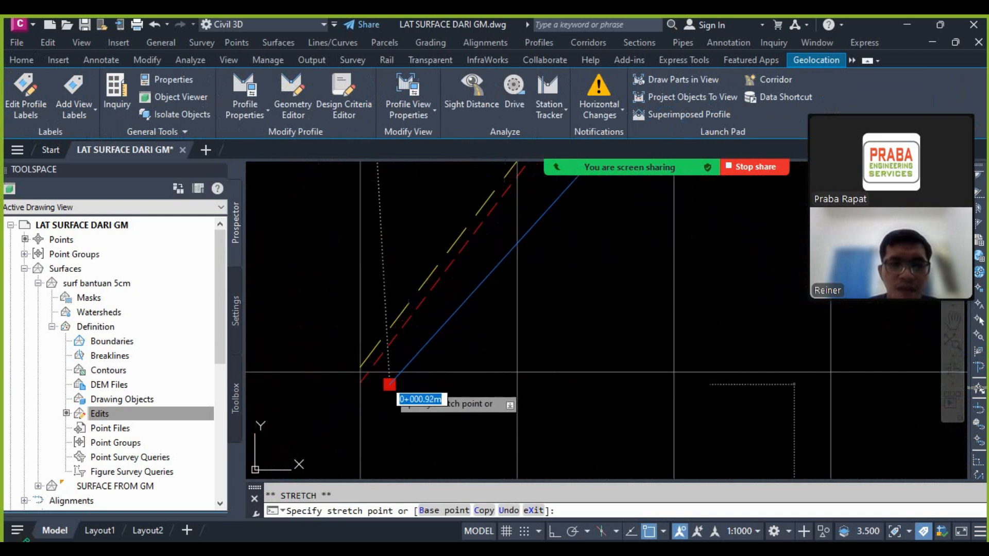
left_click(313, 416)
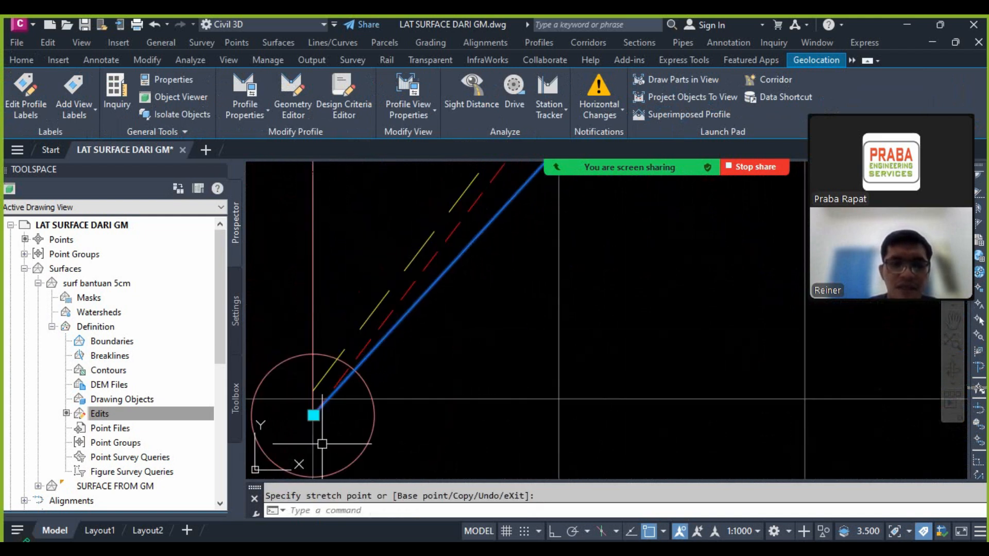
scroll(329, 425, "up", 2)
left_click(304, 410)
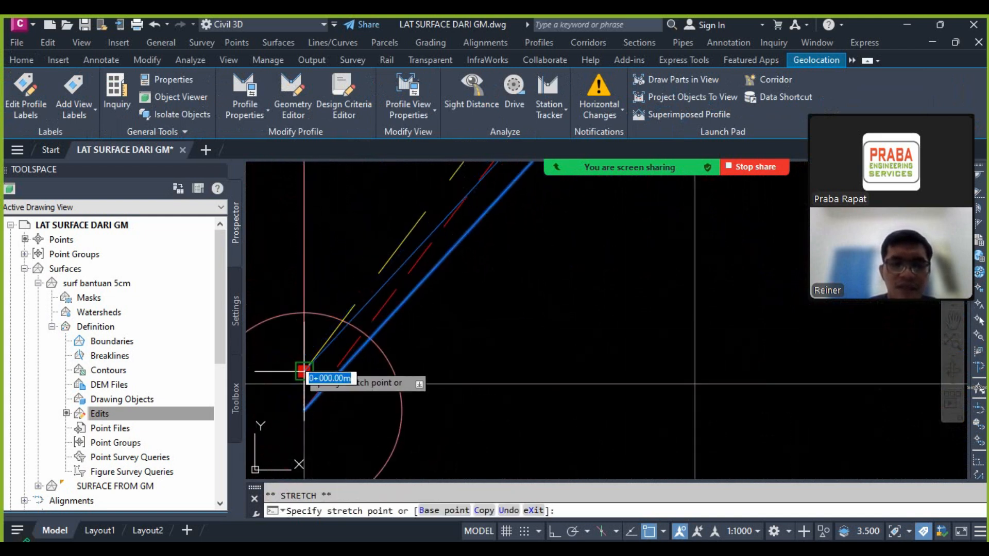
left_click(304, 371)
scroll(475, 331, "down", 4)
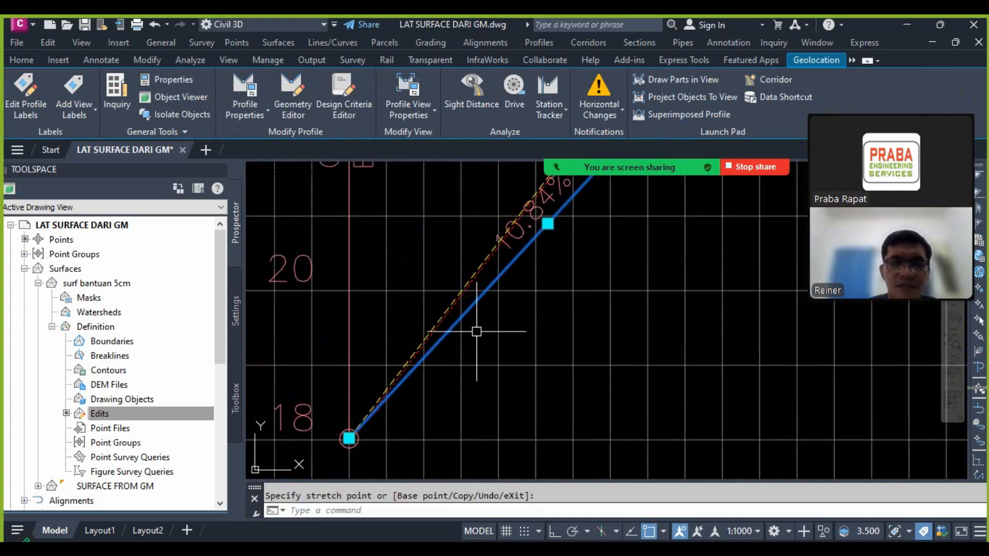
Step: Move the first crest PVI freehand to about station 0+065, above the raised surface profile, and adjust its vertical curve
scroll(453, 330, "up", 3)
scroll(449, 326, "up", 4)
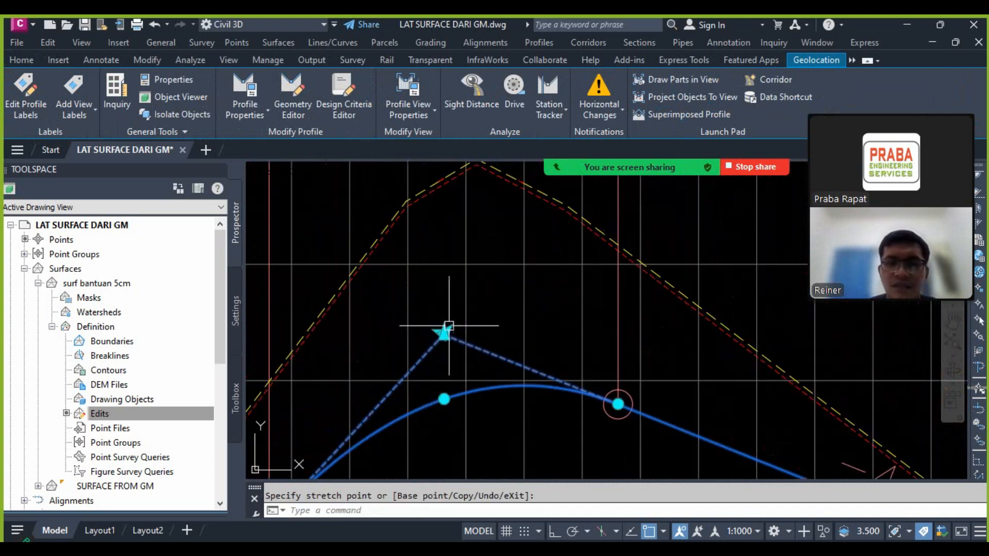
left_click(446, 341)
scroll(447, 370, "down", 4)
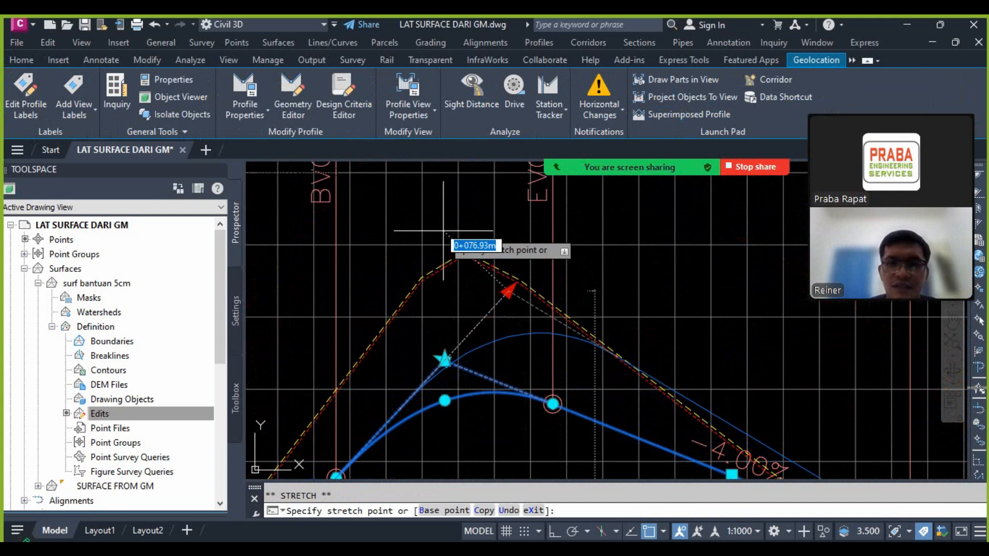
left_click(443, 232)
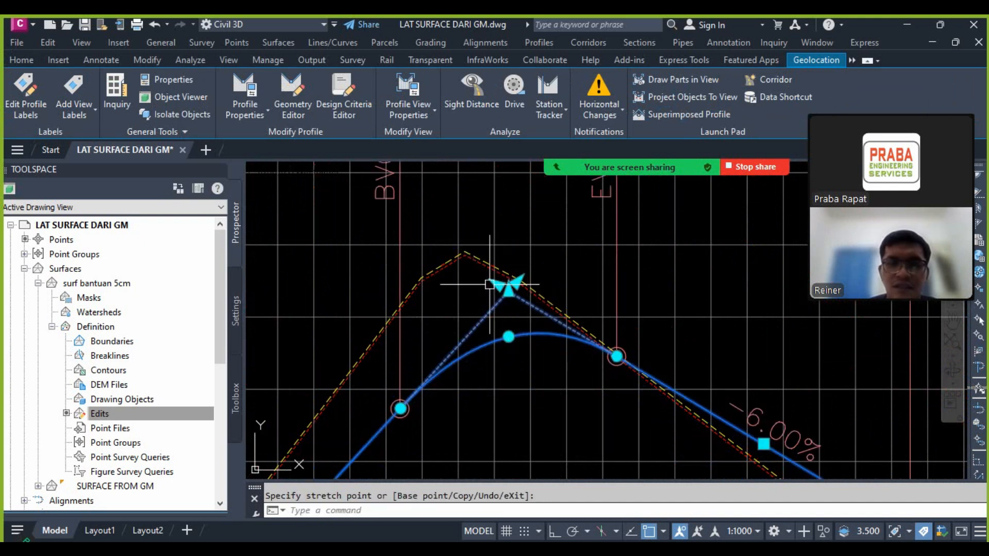
left_click(423, 246)
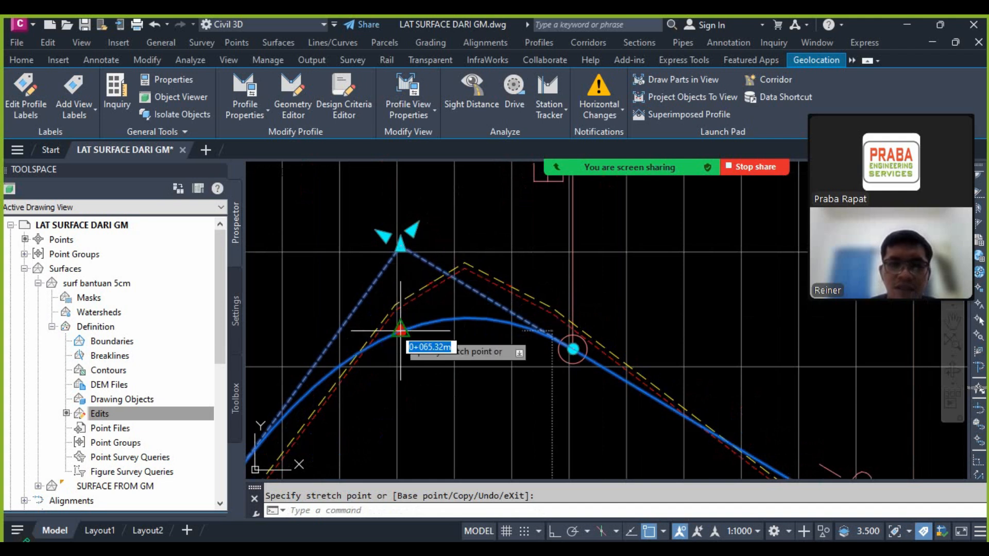
left_click(401, 331)
left_click(456, 289)
key("Escape")
Step: Draw construction lines along the raised surface profile's rising and falling slopes on either side of the first crest
type("xl")
key("Return")
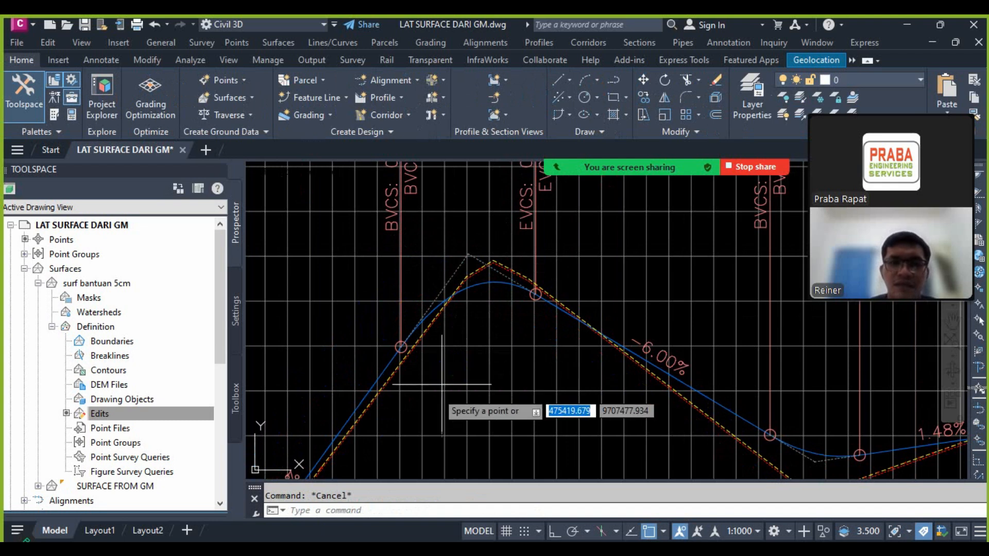
scroll(393, 412, "up", 5)
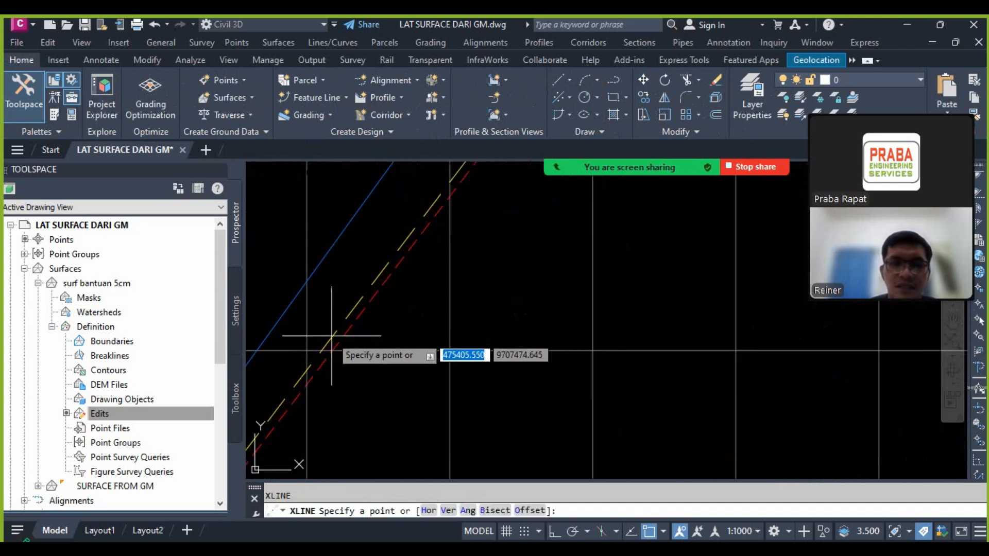
left_click(331, 336)
key("Escape")
scroll(361, 309, "down", 5)
scroll(502, 302, "up", 2)
scroll(502, 302, "up", 4)
key("Return")
left_click(490, 288)
left_click(519, 308)
key("Escape")
Step: Move the design profile's first crest PVI to the intersection of the two construction lines at station 0+069.91
scroll(550, 371, "down", 6)
scroll(402, 296, "up", 4)
left_click(478, 289)
left_click(381, 225)
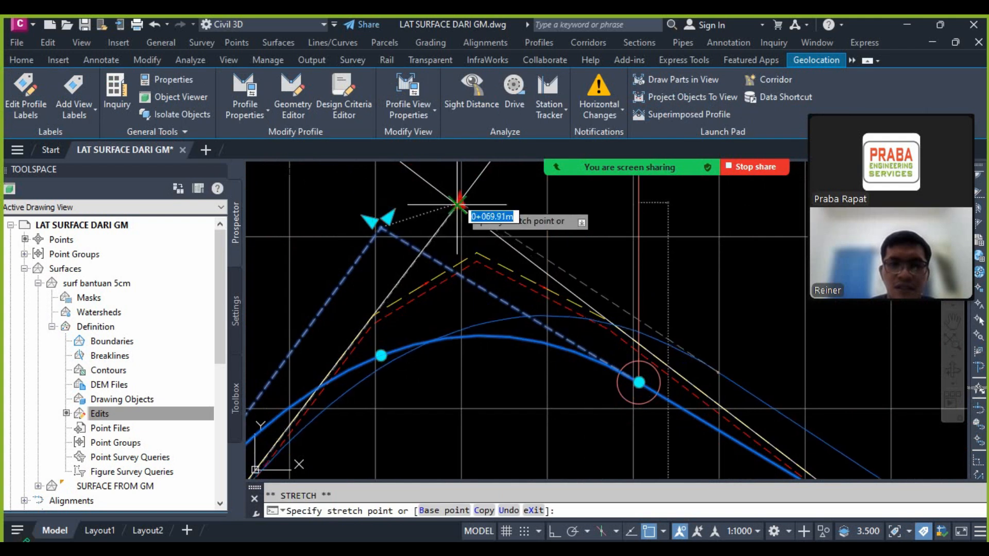
Step: Draw a construction line along the raised surface profile's rising slope just after the first sag
scroll(500, 243, "down", 5)
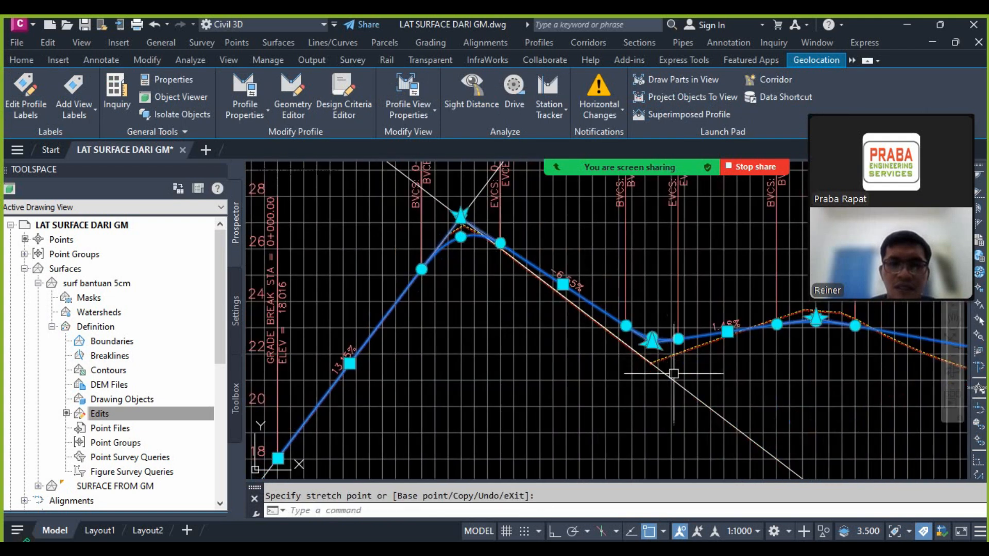
scroll(674, 373, "up", 5)
key("Escape")
type("l")
key("Return")
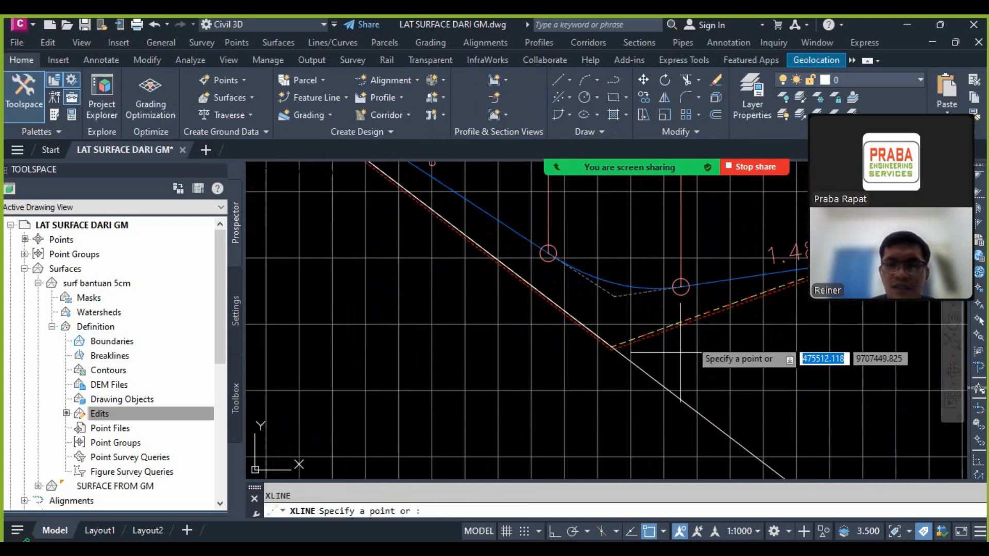
scroll(688, 348, "up", 5)
left_click(735, 300)
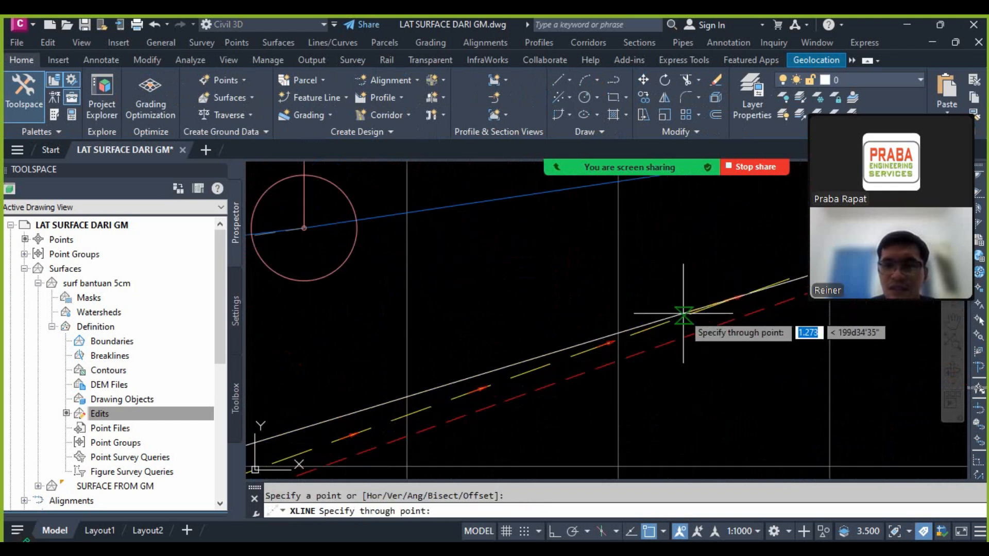
key("Escape")
Step: Move the design profile's first sag PVI to the intersection of the construction lines at the raised surface profile's low point
scroll(674, 294, "down", 5)
scroll(621, 269, "up", 3)
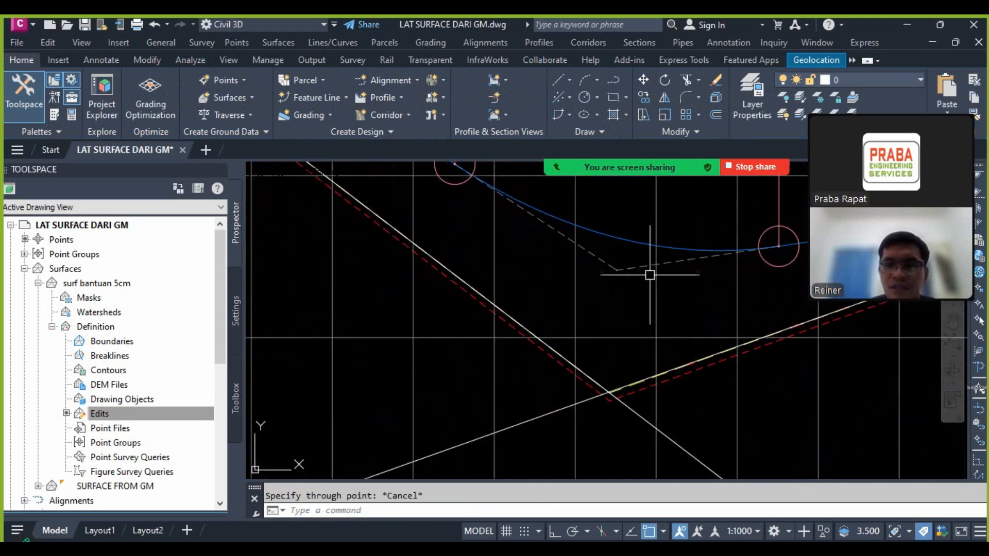
left_click(615, 269)
left_click(617, 270)
scroll(608, 402, "up", 6)
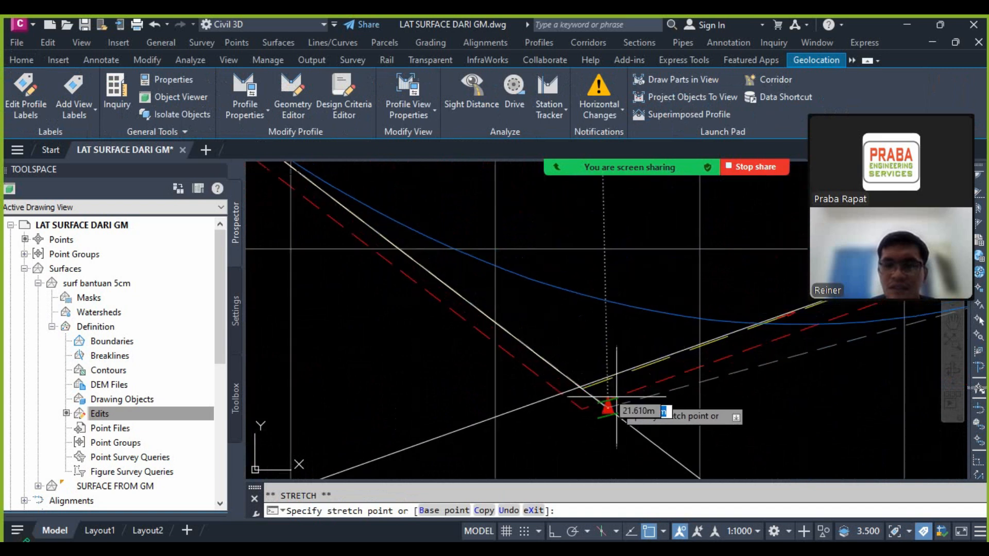
left_click(564, 378)
scroll(652, 390, "down", 8)
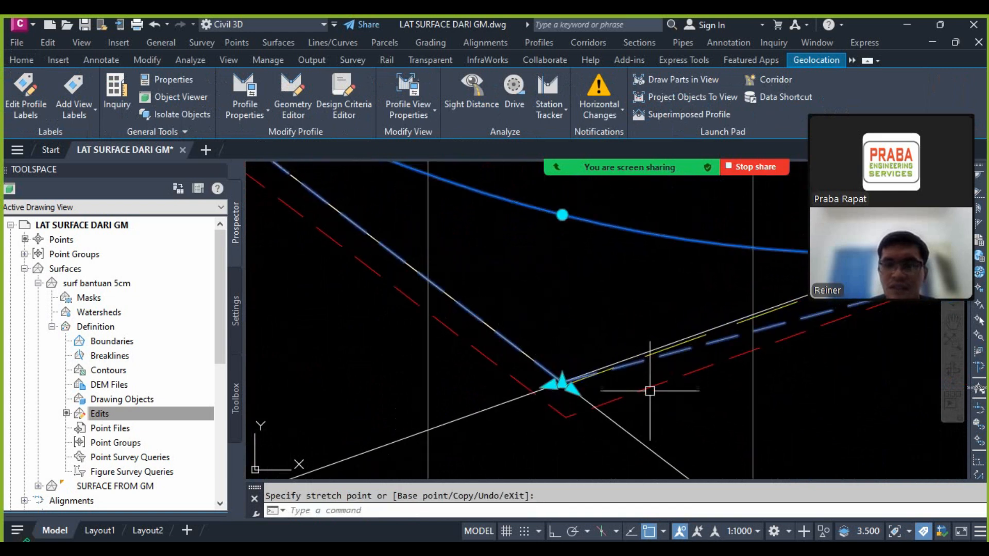
Step: Check how the design tangents on both sides of the first crest follow the raised surface profile
scroll(581, 313, "up", 8)
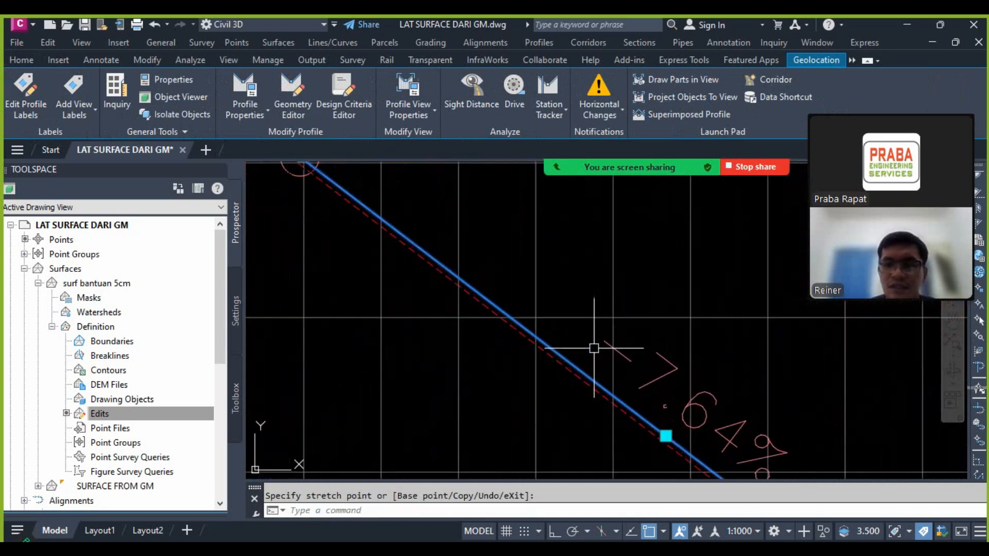
scroll(577, 345, "down", 6)
scroll(556, 325, "up", 5)
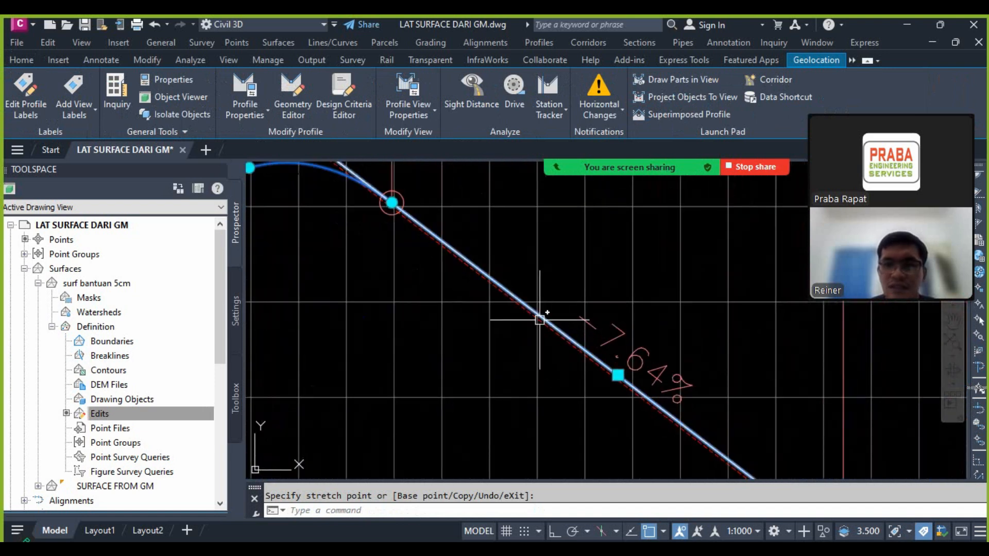
scroll(584, 369, "down", 6)
scroll(329, 432, "up", 6)
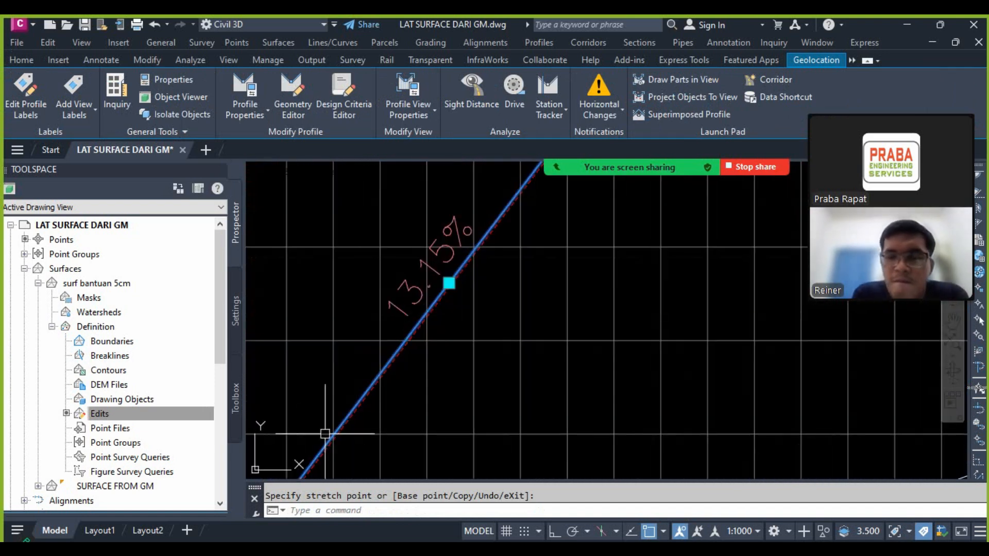
scroll(451, 317, "down", 6)
scroll(474, 283, "up", 7)
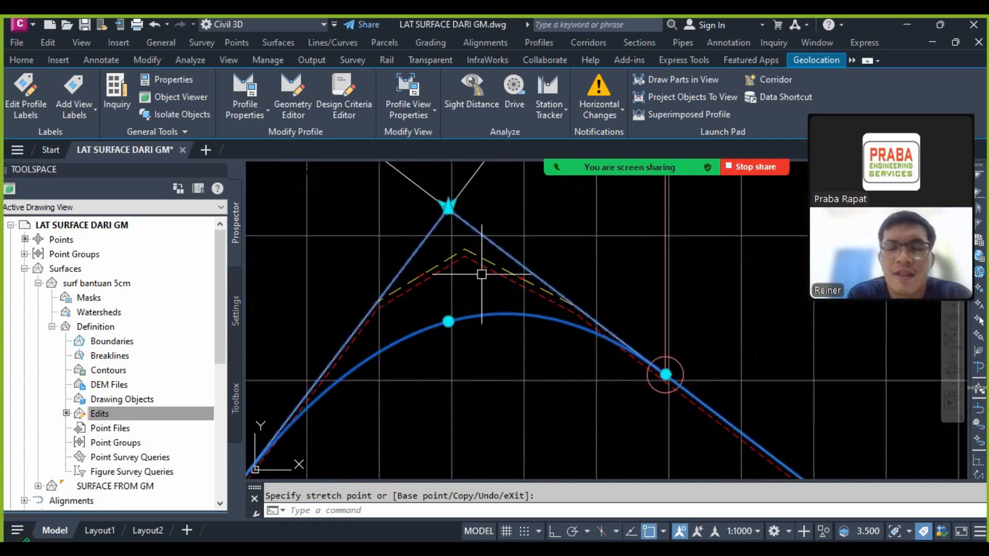
Step: Reshape the first crest's vertical curve by its middle grip so it runs close to the raised surface profile's peak
left_click(446, 324)
scroll(443, 278, "up", 5)
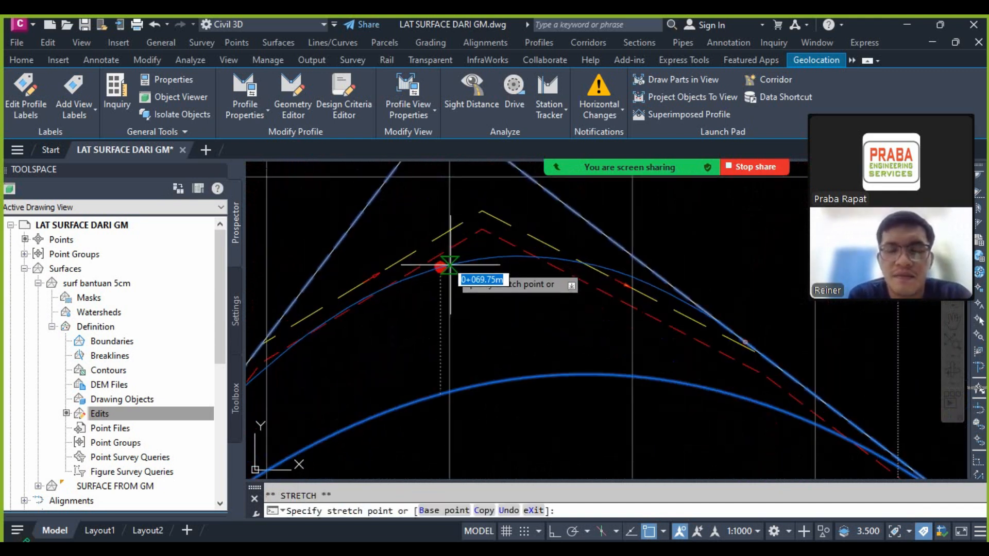
left_click(447, 238)
scroll(447, 238, "down", 5)
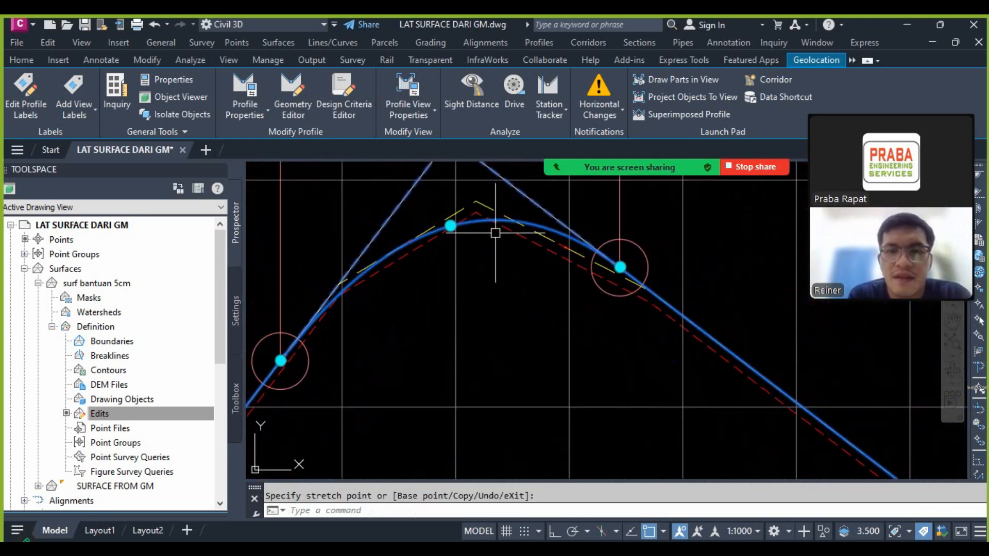
key("Escape")
key("Escape")
Step: Examine the fit of the crest curve against the raised surface profile and the ground line
scroll(477, 203, "up", 3)
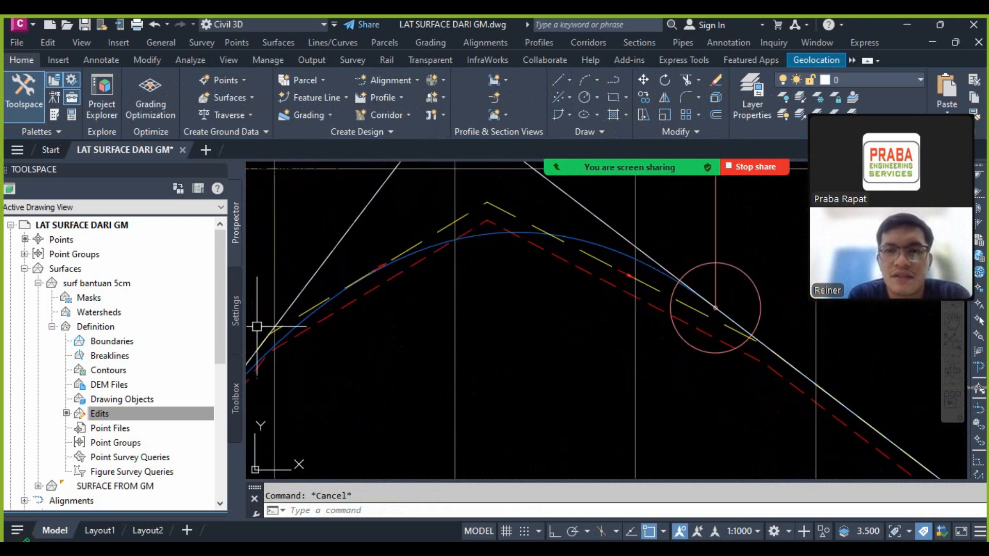
mouse_move(624, 266)
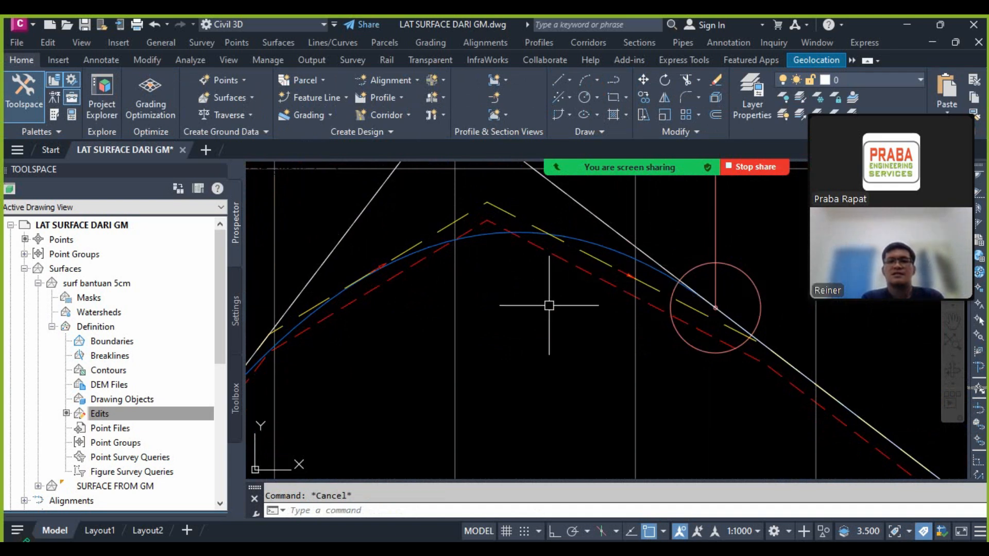
left_click(587, 246)
scroll(576, 236, "down", 4)
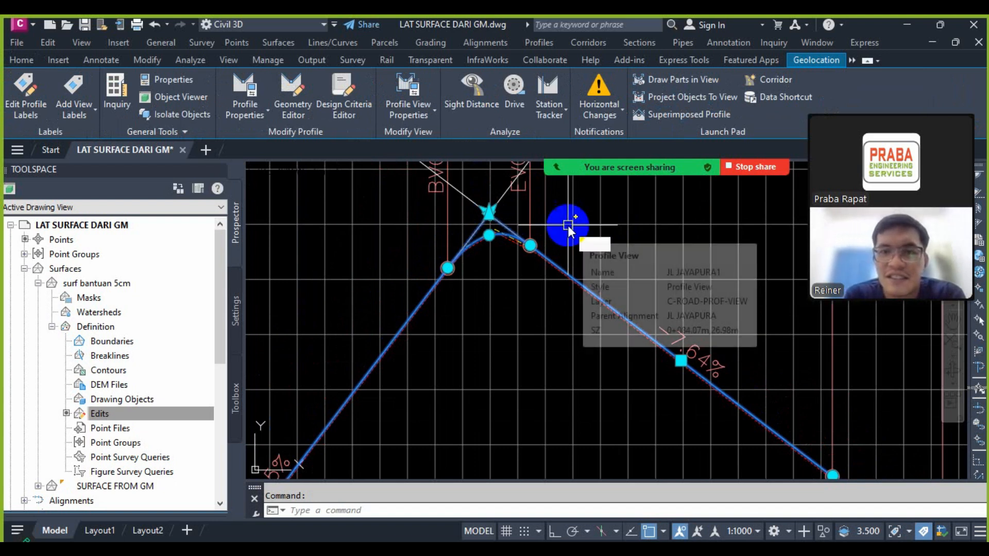
key("Delete")
scroll(534, 244, "up", 3)
key("Escape")
left_click(490, 226)
scroll(490, 232, "down", 3)
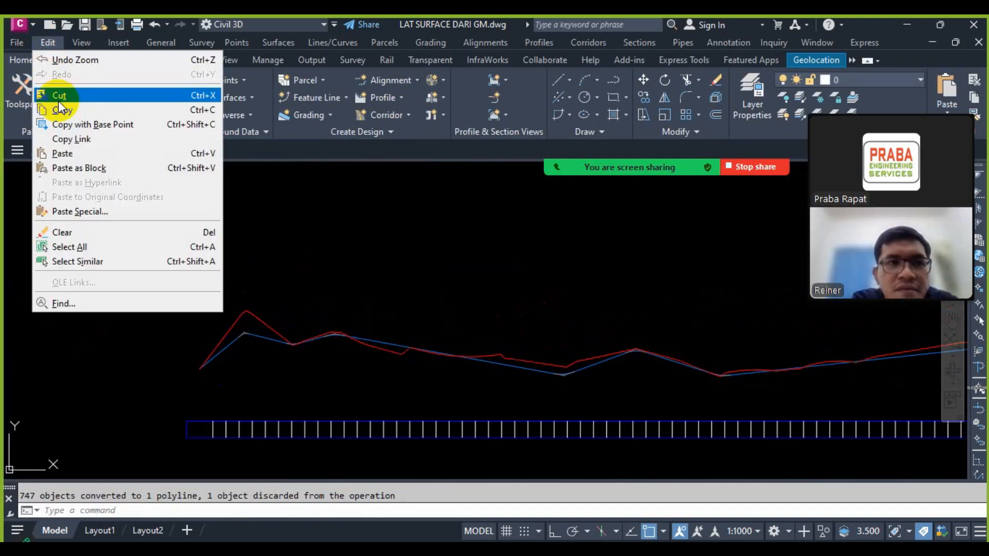
Step: Cut the red ground-line polyline from the profile drawing beside the alignment
left_click(74, 96)
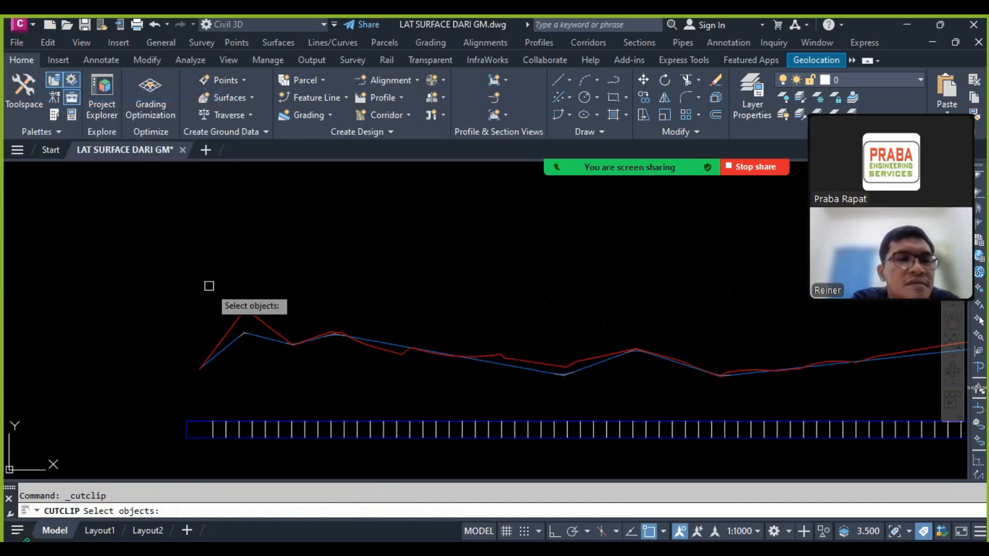
left_click(233, 316)
scroll(233, 317, "down", 3)
left_click(252, 260)
left_click(574, 402)
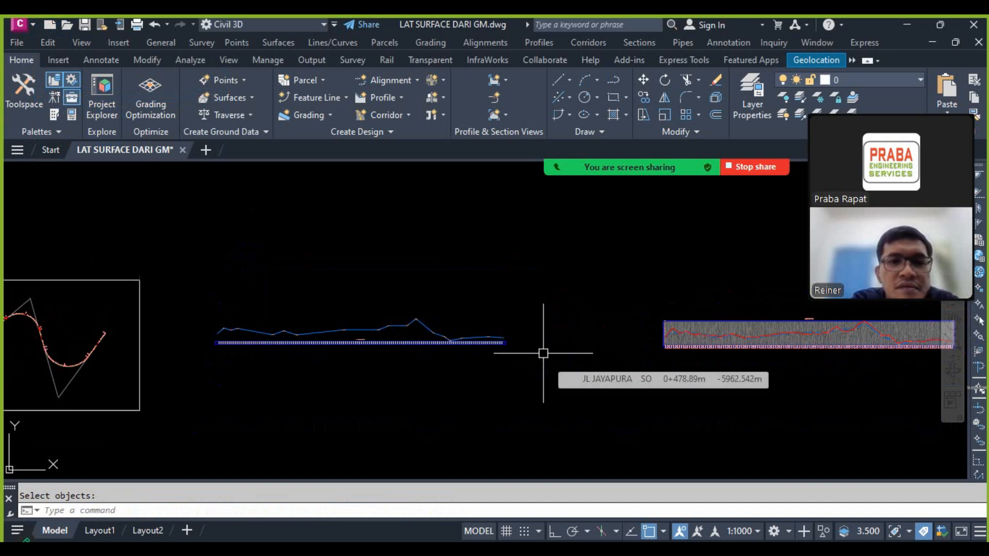
Step: Undo the cut and the preceding edits to restore the original JL JAYAPURA profile view beside the alignment
key("Escape")
key("ctrl+z")
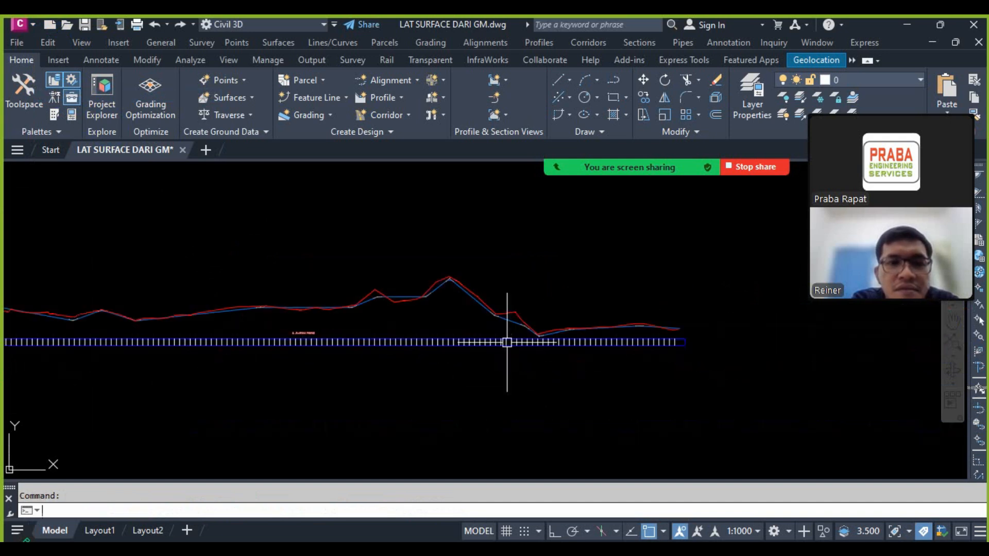
scroll(418, 288, "up", 8)
scroll(507, 342, "down", 8)
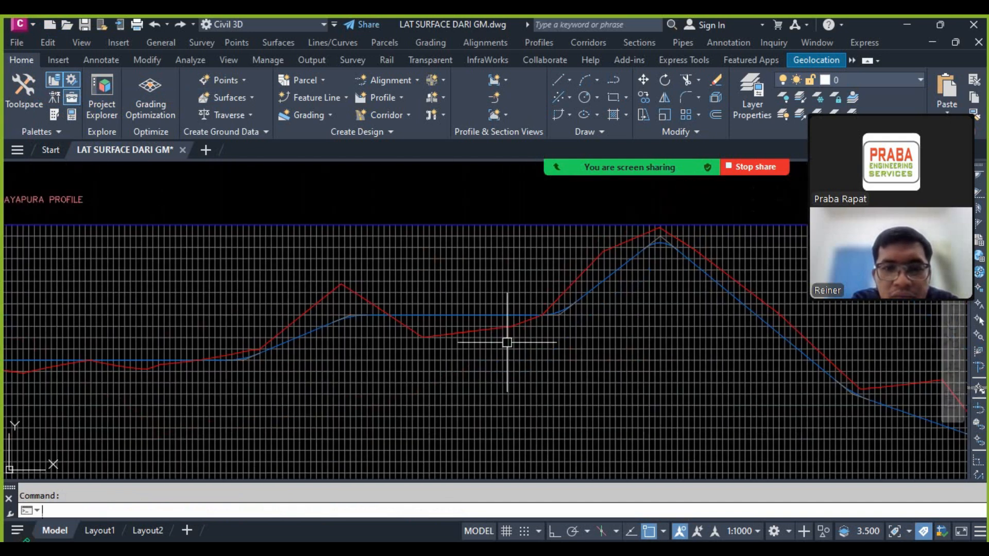
scroll(506, 343, "up", 8)
scroll(507, 343, "down", 10)
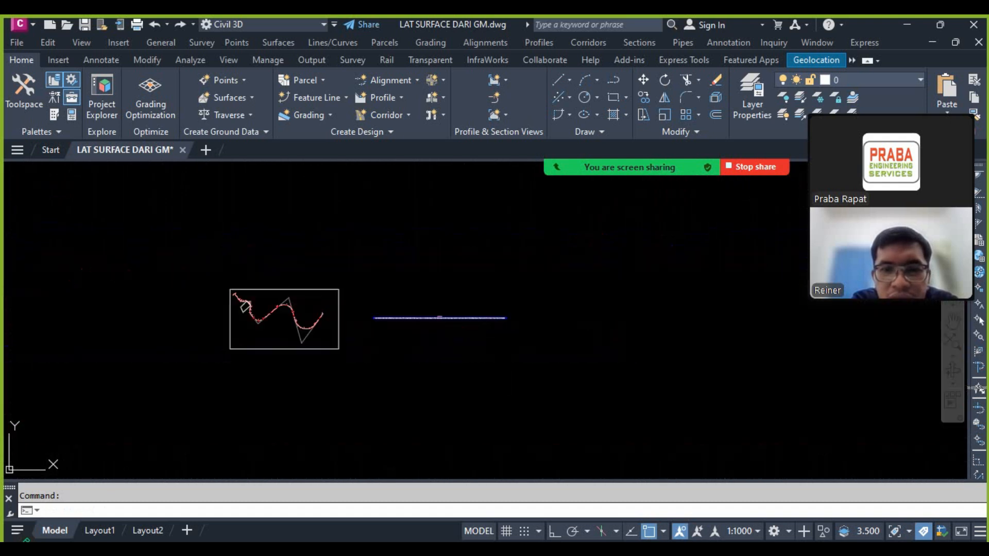
scroll(506, 342, "up", 2)
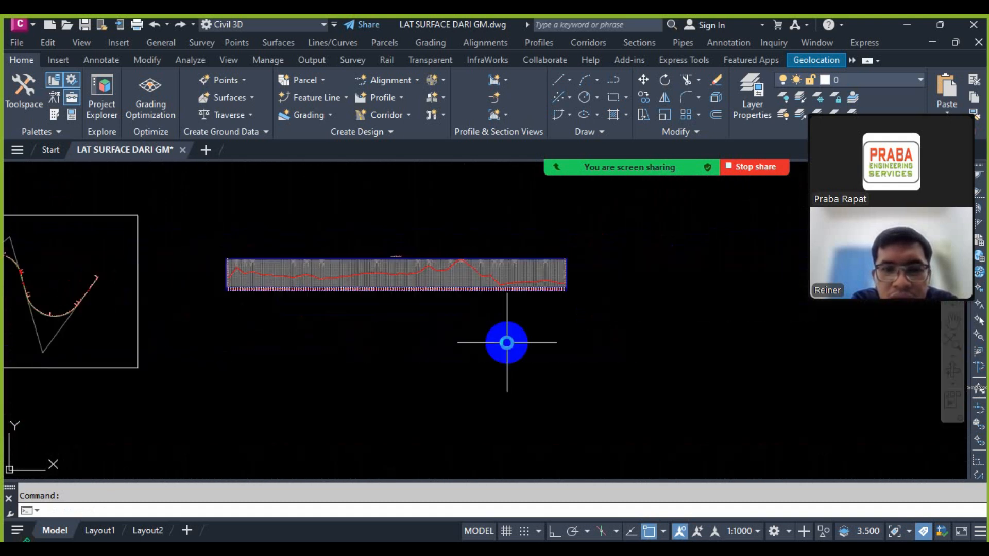
scroll(444, 342, "down", 4)
key("Escape")
scroll(355, 306, "up", 11)
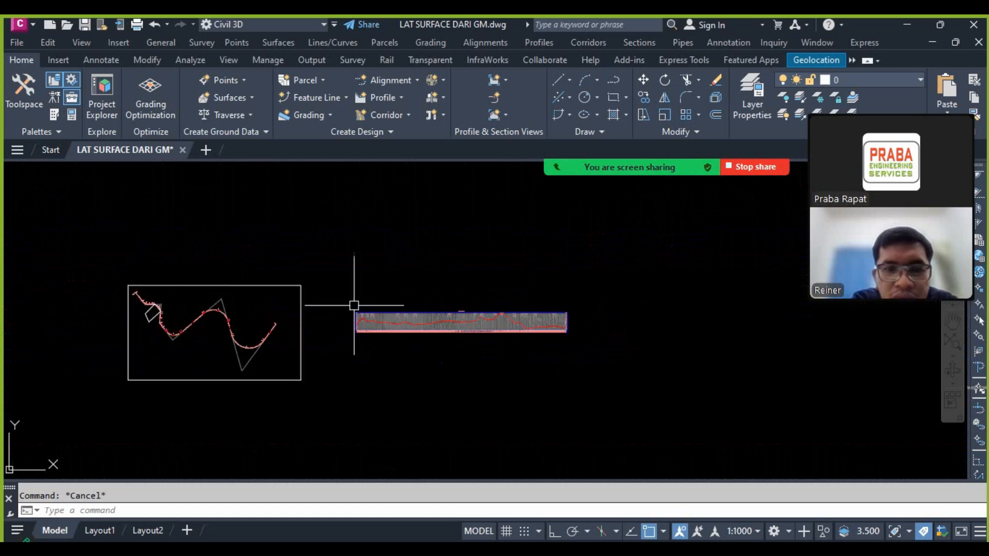
Step: Paste the copied red ground-line polyline as a block above the start of the JL JAYAPURA profile view
left_click(48, 42)
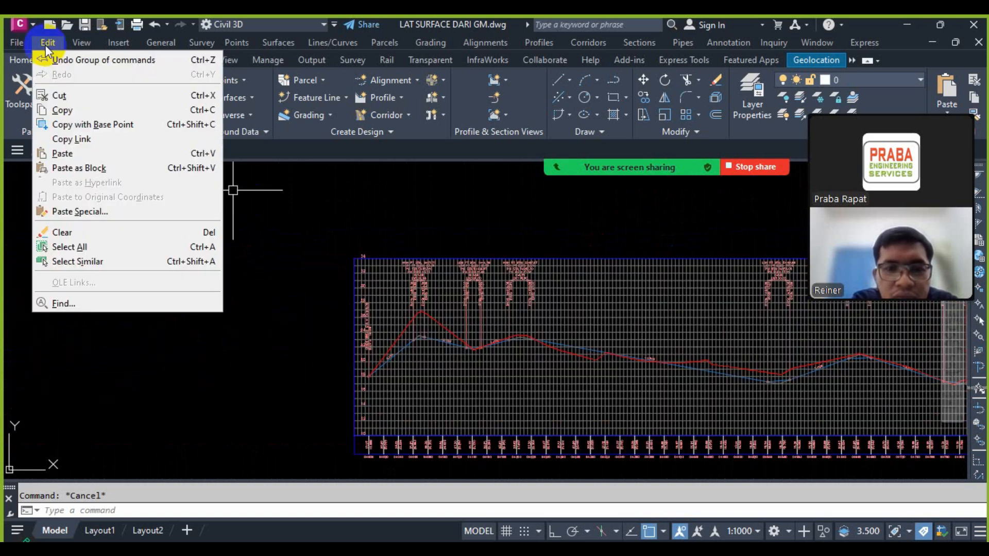
left_click(78, 166)
scroll(288, 307, "down", 2)
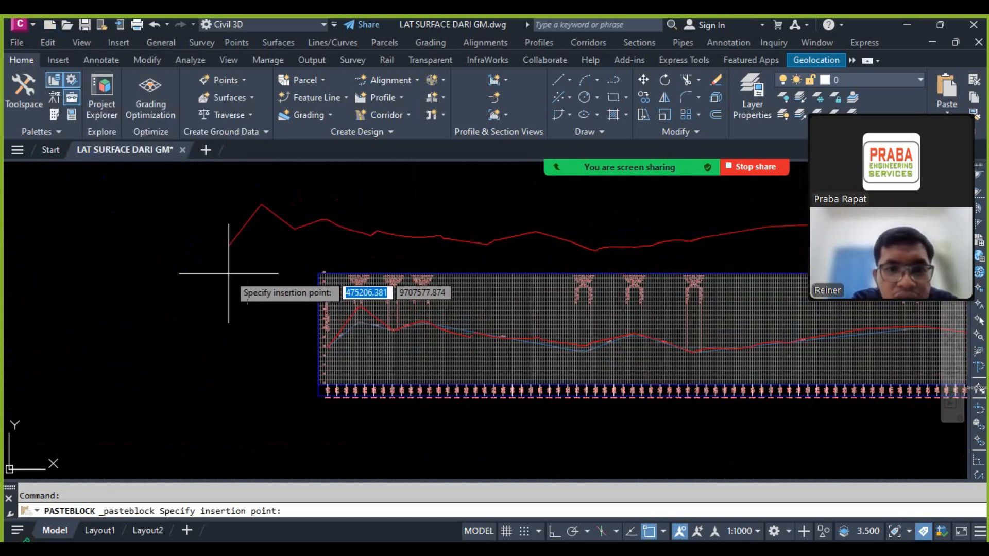
scroll(219, 255, "down", 2)
left_click(207, 258)
left_click(235, 226)
key("Escape")
left_click(389, 309)
right_click(392, 311)
key("Escape")
key("Escape")
Step: Move the pasted ground-line block so its starting point sits on the profile's start at station 0+000
left_click(298, 223)
left_click(220, 255)
key("Return")
left_click(207, 240)
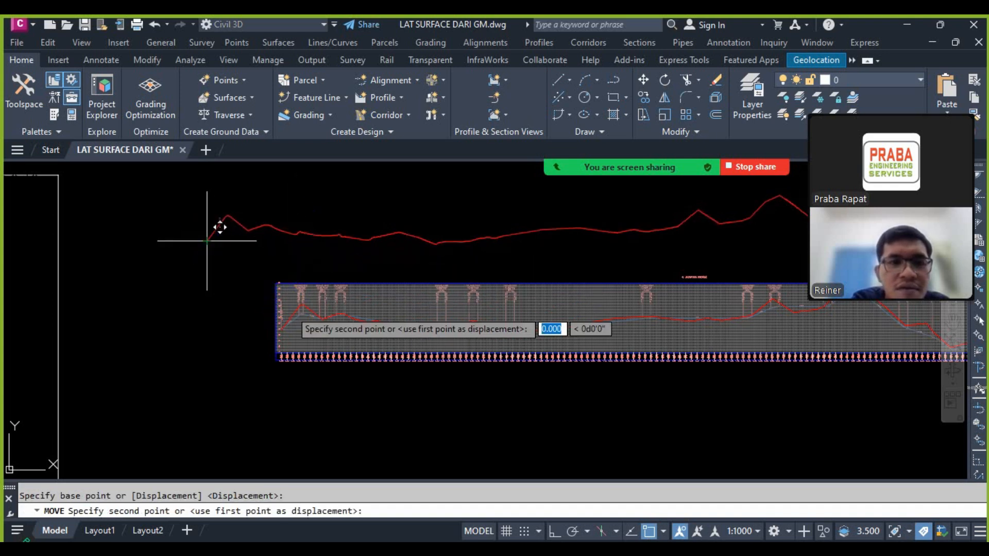
scroll(220, 227, "up", 10)
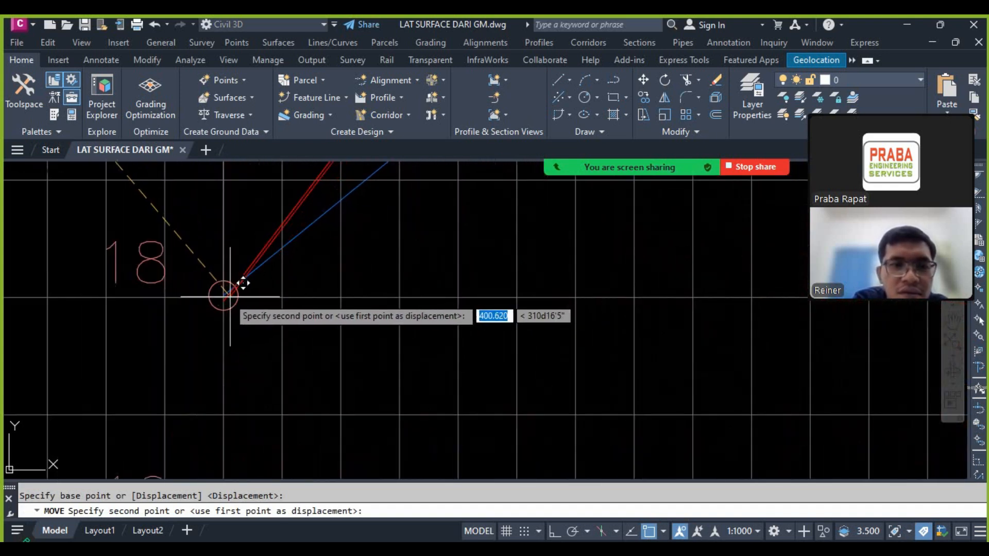
scroll(230, 298, "down", 3)
Step: Move the ground-line block 5 units straight up with Ortho on
key("Escape")
type("m")
key("Return")
scroll(241, 375, "down", 6)
left_click(456, 231)
key("Return")
left_click(554, 530)
left_click(119, 384)
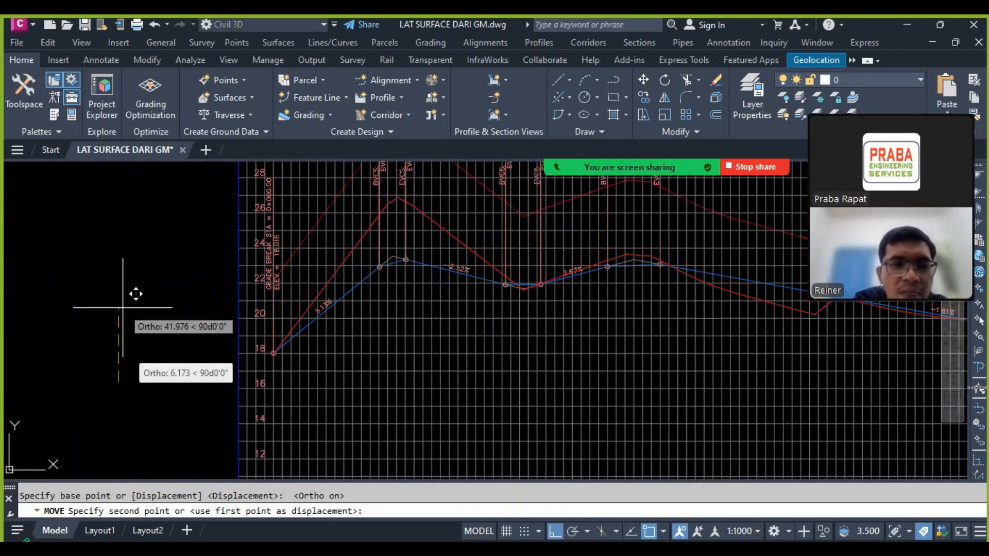
type("5")
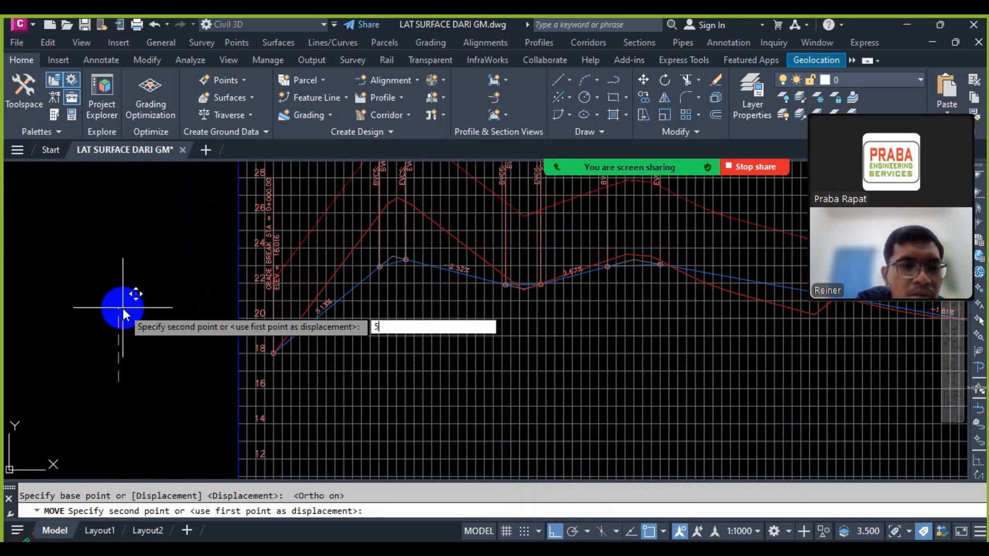
key("Return")
Step: Compare the raised ground-line block with the surface profile along the first crest and sag
scroll(402, 221, "up", 4)
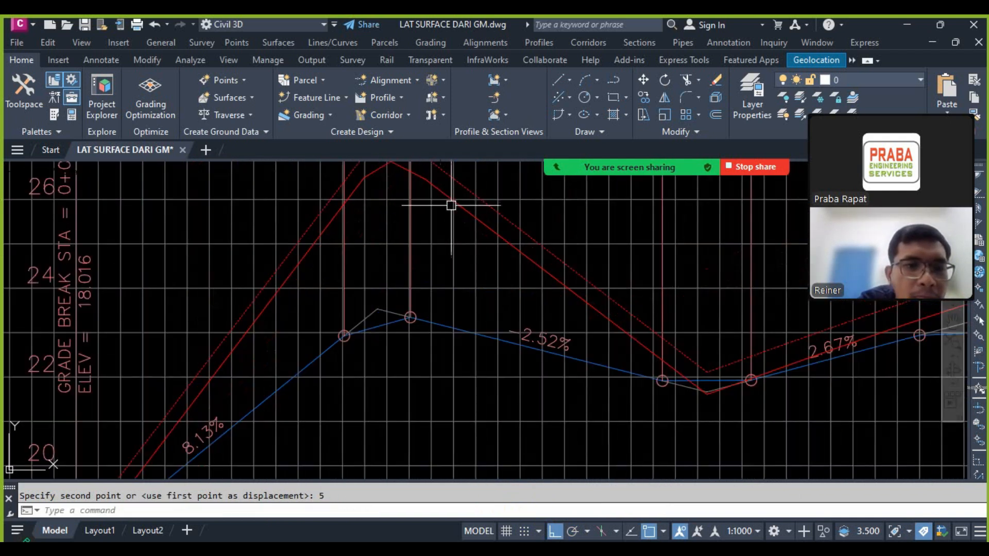
scroll(291, 301, "down", 6)
key("Escape")
scroll(307, 283, "up", 5)
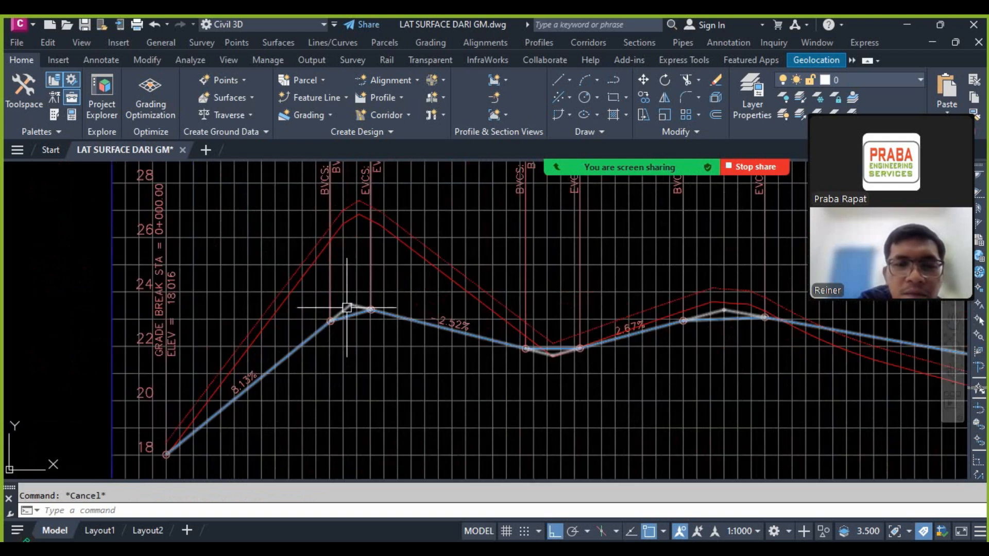
left_click(457, 265)
scroll(386, 220, "up", 3)
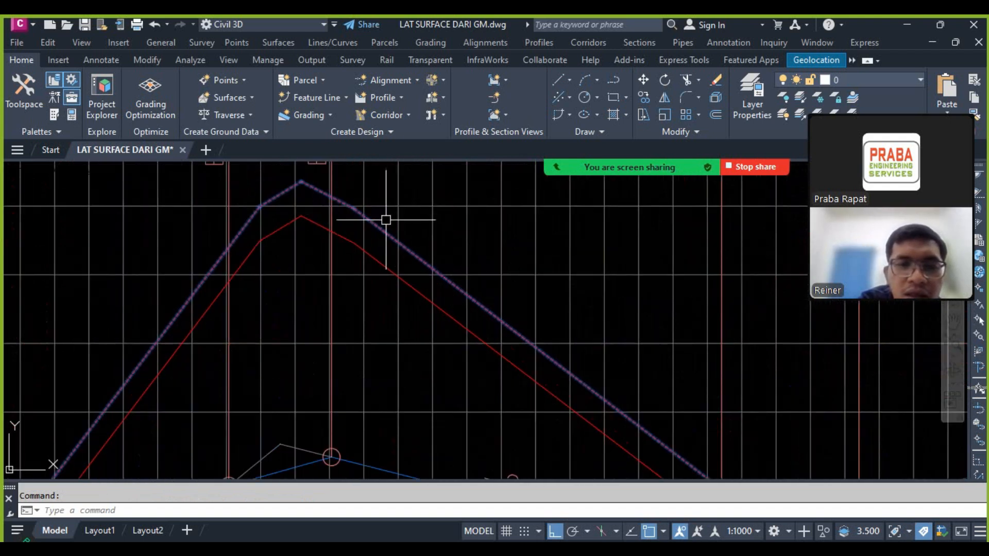
mouse_move(384, 221)
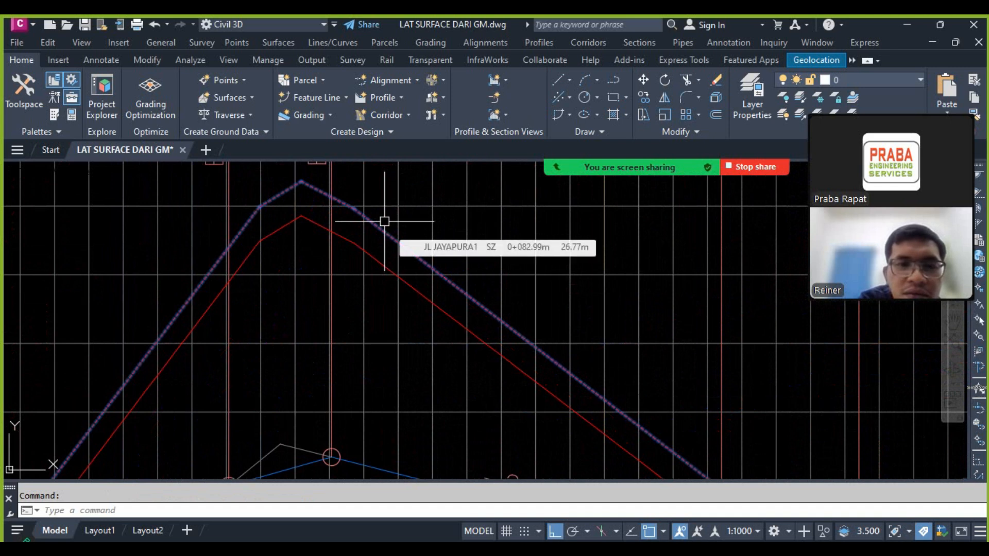
key("Escape")
left_click(381, 225)
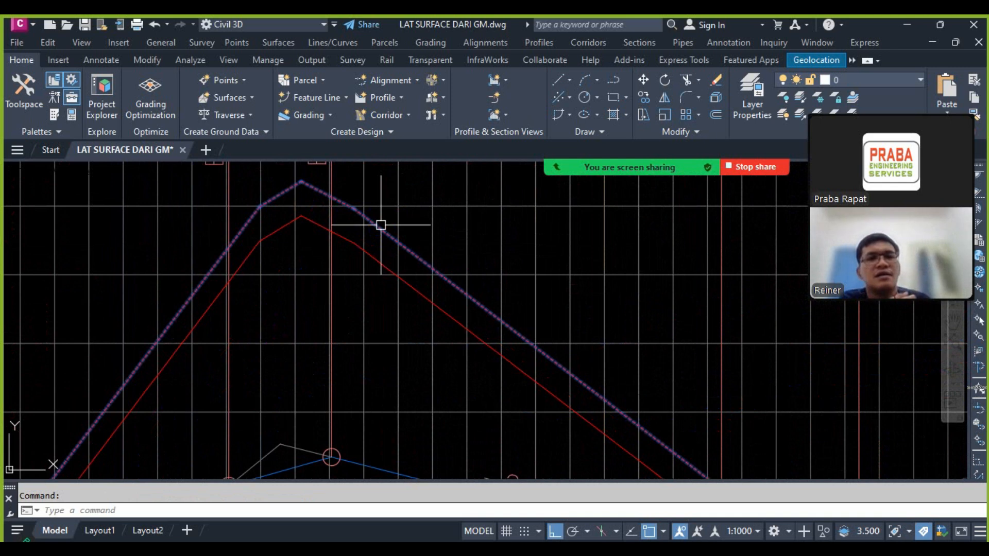
key("Escape")
scroll(247, 272, "down", 10)
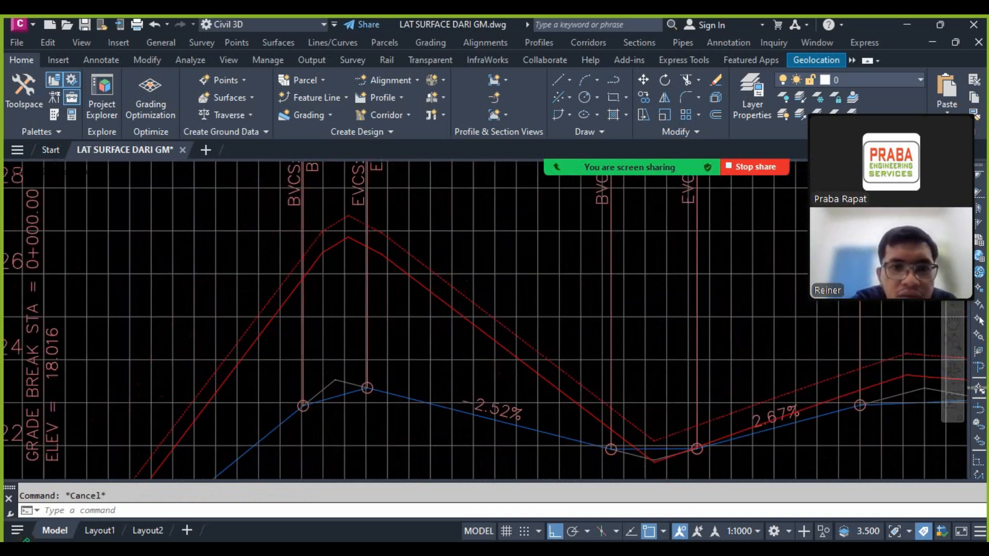
scroll(451, 304, "up", 5)
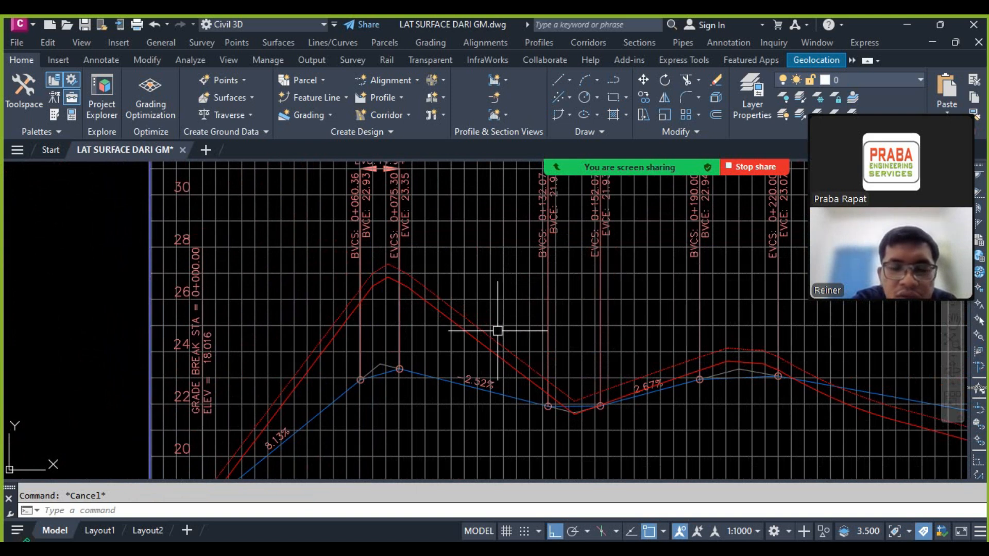
scroll(486, 329, "up", 4)
left_click(433, 336)
key("Escape")
left_click(390, 268)
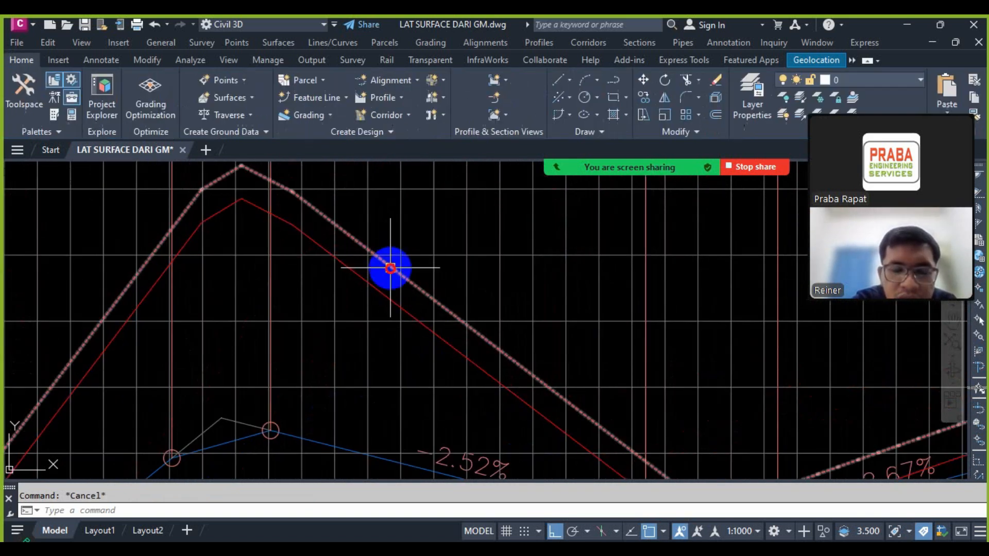
Step: Shift the PI at the alignment's large upper bend a little downward in the plan
scroll(391, 265, "down", 8)
scroll(409, 281, "down", 4)
scroll(398, 281, "up", 4)
scroll(365, 215, "up", 1)
scroll(483, 277, "down", 3)
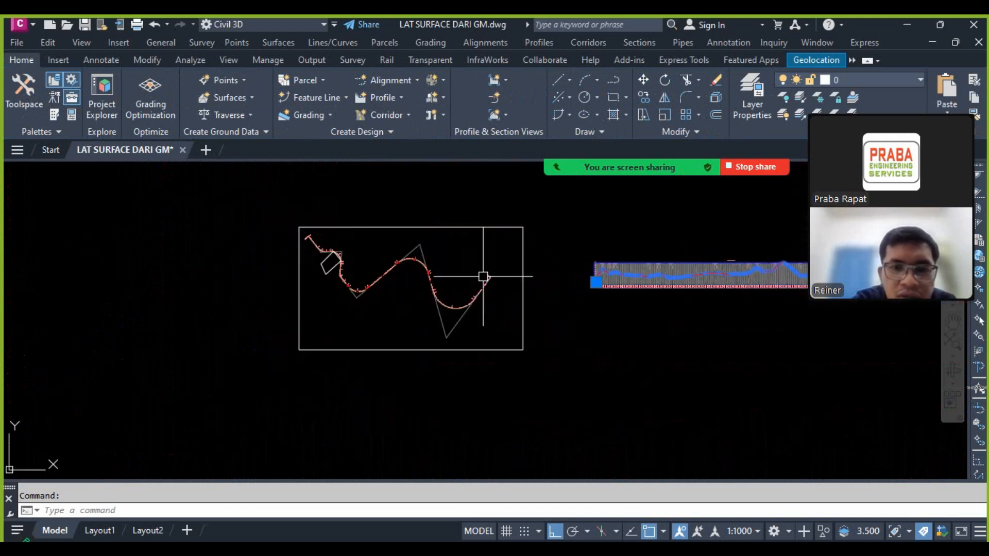
scroll(437, 324, "up", 2)
left_click(436, 331)
scroll(397, 194, "up", 4)
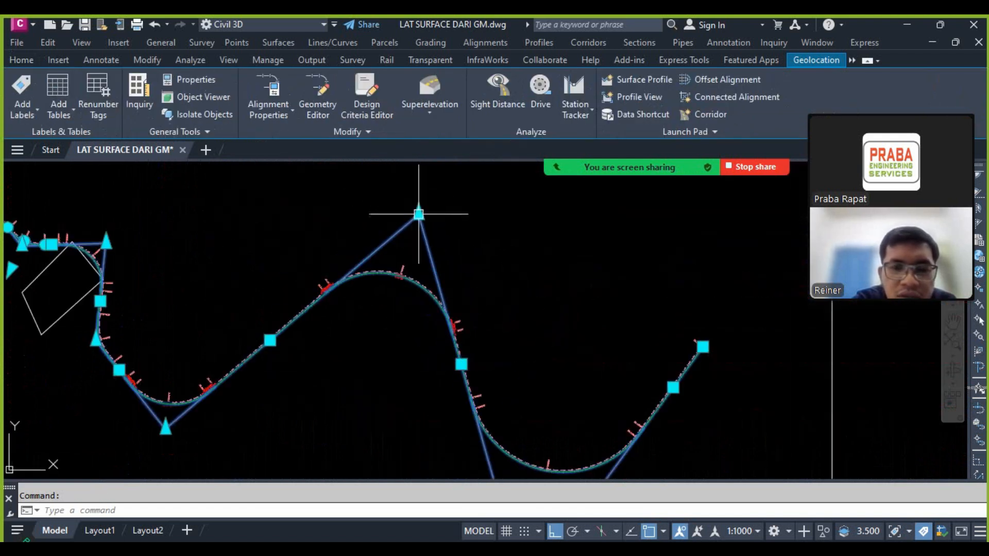
left_click(444, 245)
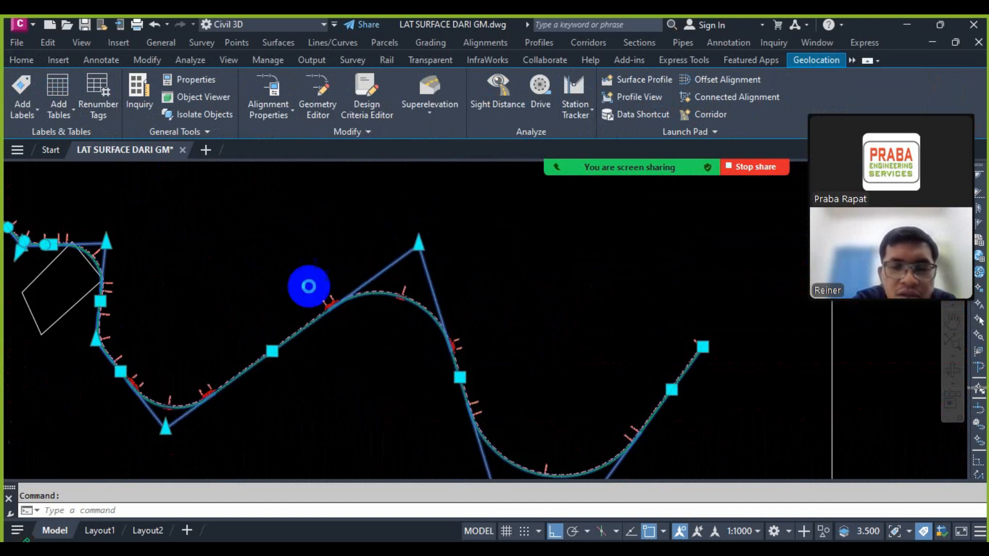
Step: Examine how the surface profile and design profile differ from the static ground-line block after the alignment change
scroll(304, 289, "down", 5)
scroll(547, 309, "up", 8)
left_click(215, 254)
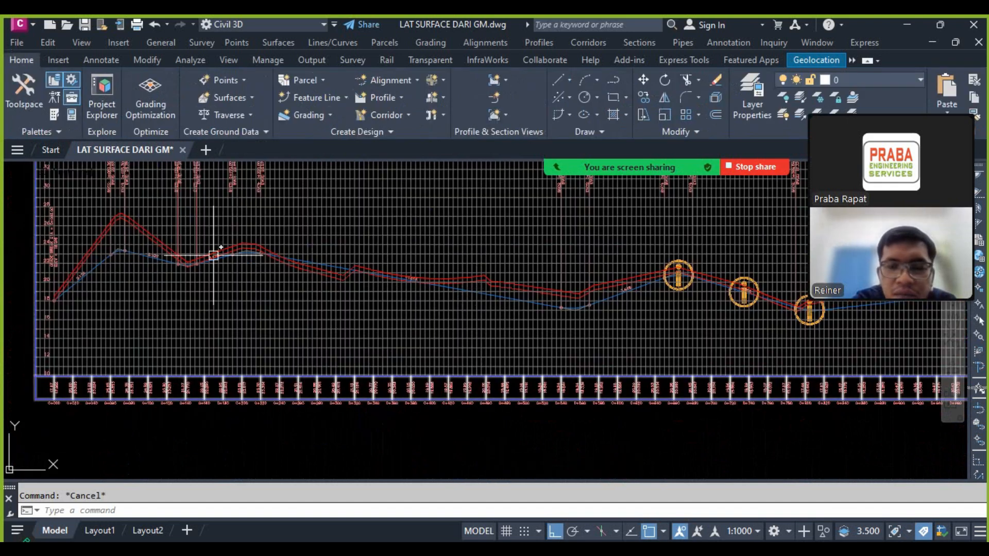
scroll(607, 298, "up", 6)
key("Escape")
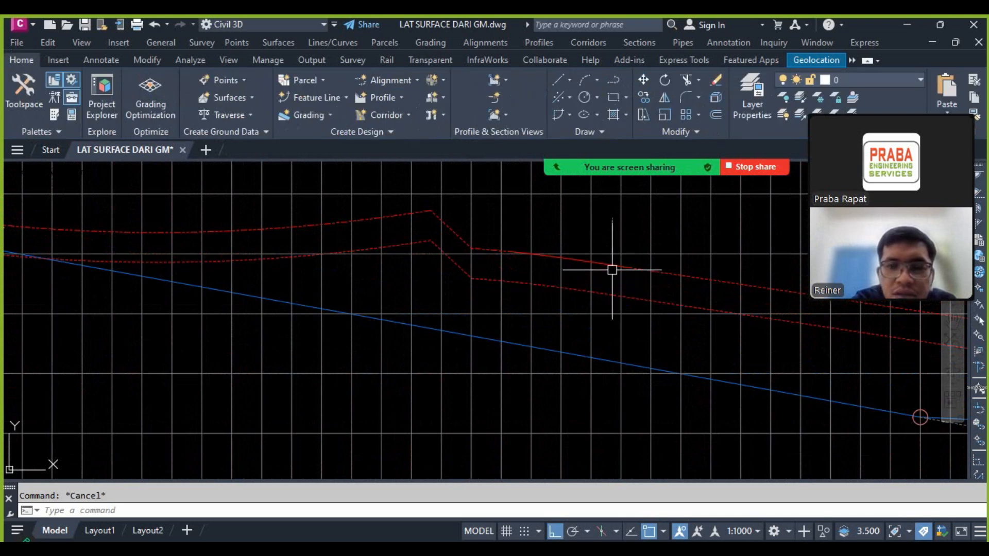
scroll(611, 269, "down", 6)
scroll(534, 291, "up", 6)
scroll(409, 294, "down", 6)
scroll(568, 298, "up", 8)
scroll(585, 299, "down", 8)
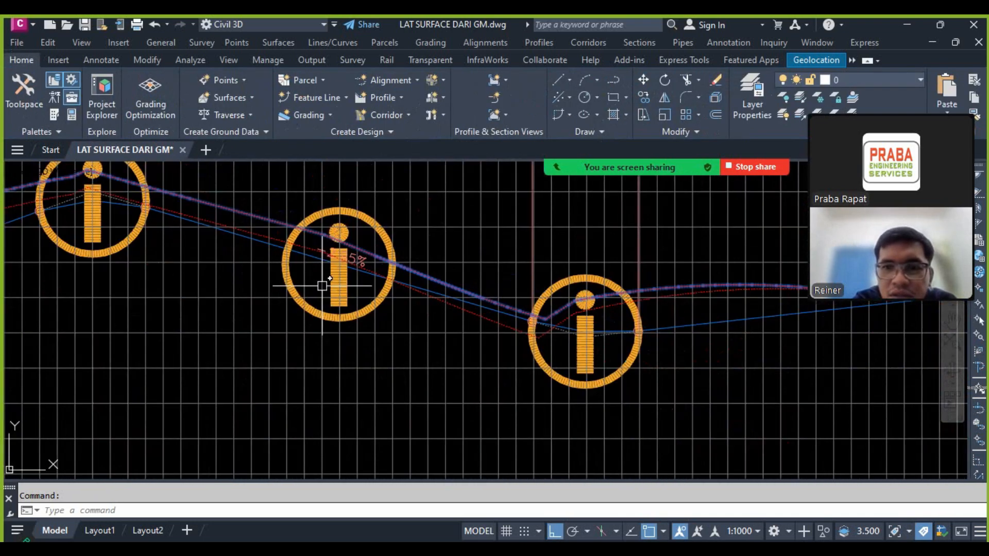
scroll(525, 278, "down", 3)
scroll(669, 257, "up", 10)
scroll(448, 237, "up", 4)
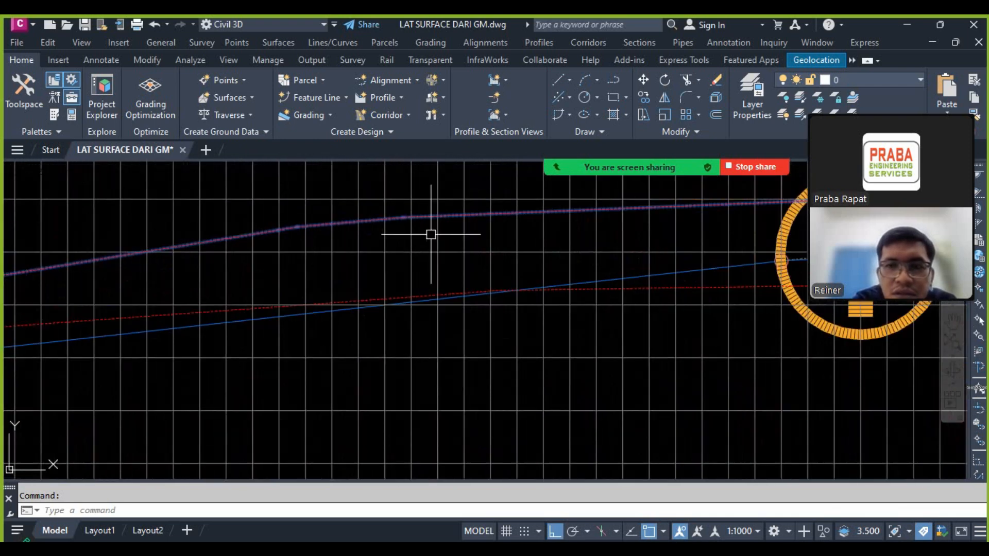
scroll(423, 241, "down", 2)
scroll(541, 265, "down", 5)
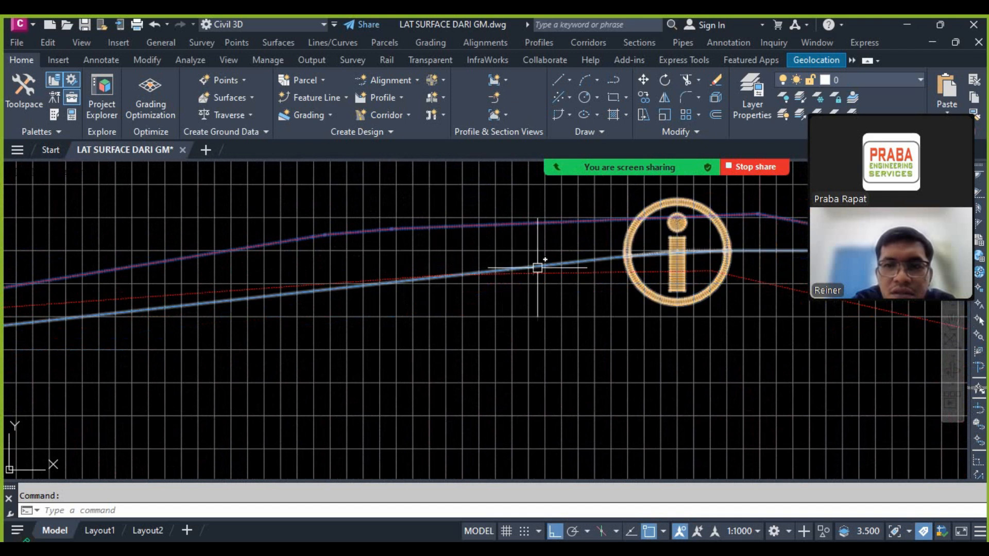
scroll(438, 268, "down", 2)
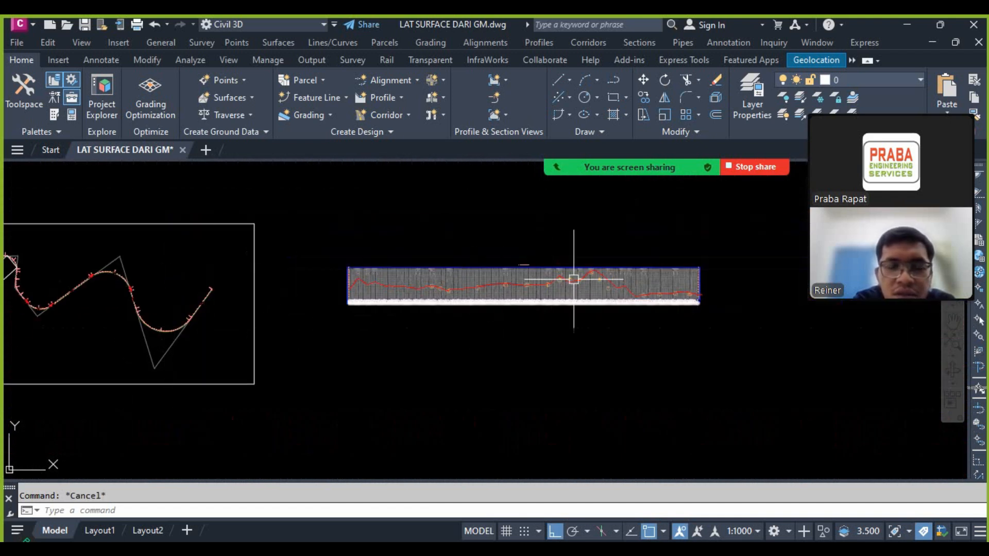
Step: Erase the pasted ground-line block from the profile view
scroll(638, 281, "up", 10)
left_click(449, 217)
scroll(343, 276, "down", 10)
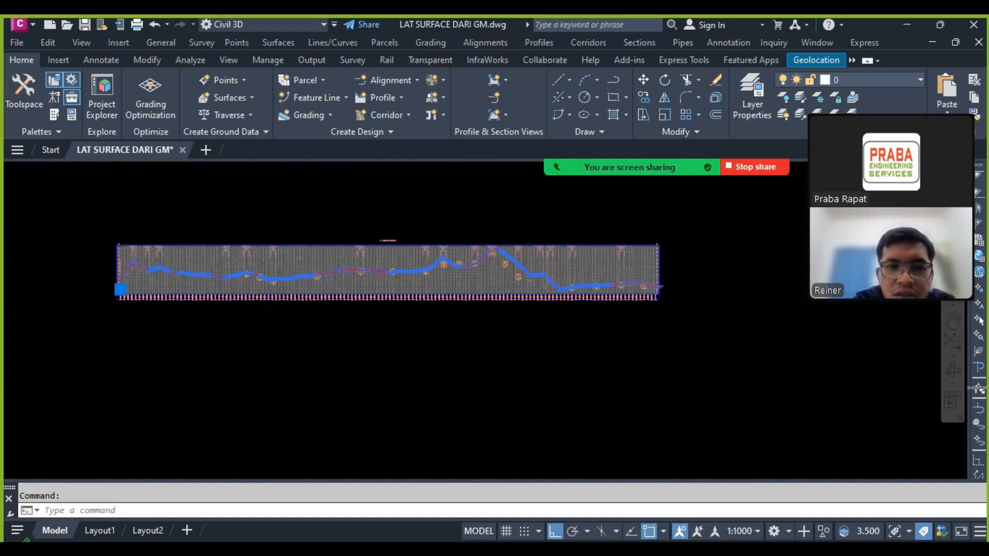
scroll(483, 284, "up", 12)
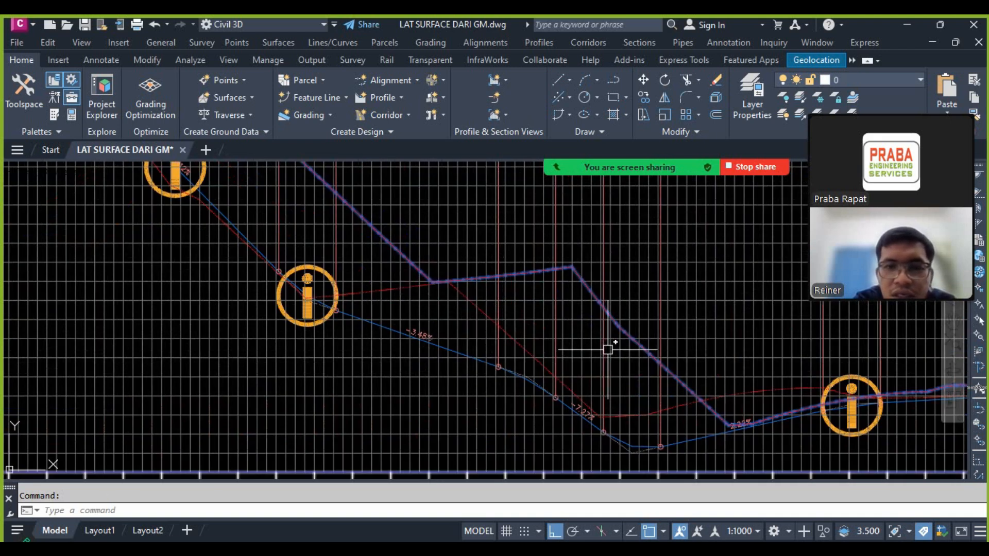
scroll(565, 342, "down", 5)
key("Return")
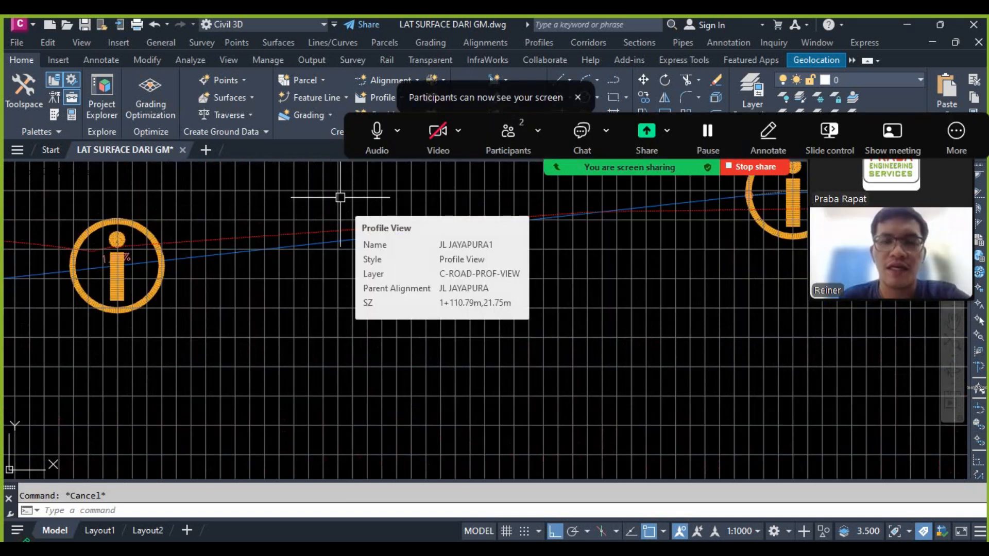
Step: Inspect the horizontal geometry change markers along the design profile and the related bends of the alignment
scroll(426, 295, "down", 4)
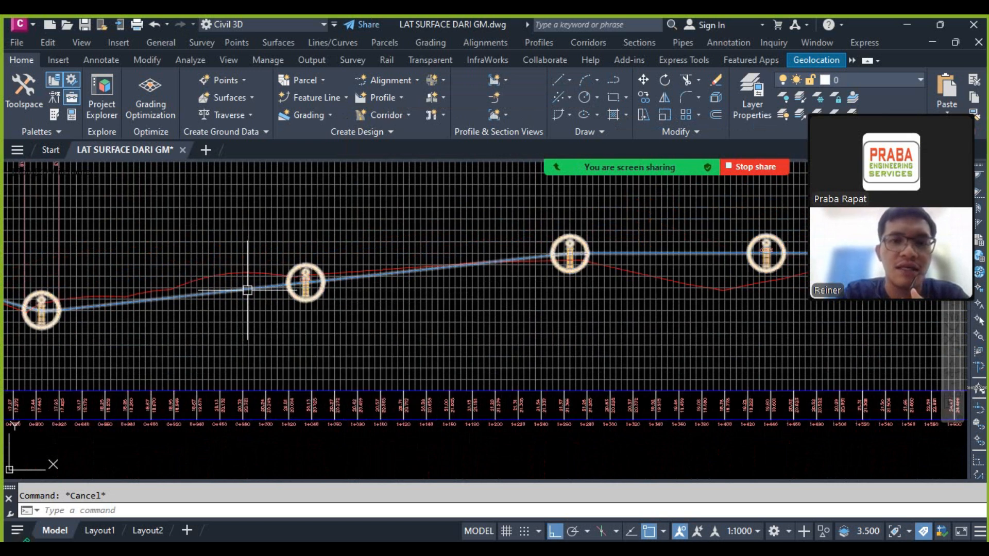
scroll(248, 288, "up", 3)
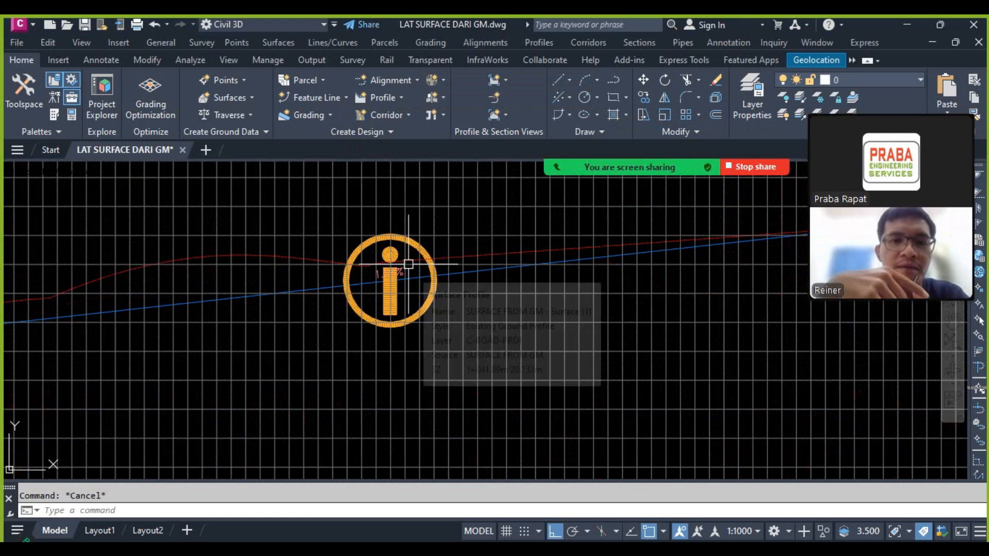
scroll(408, 265, "down", 5)
scroll(407, 275, "down", 4)
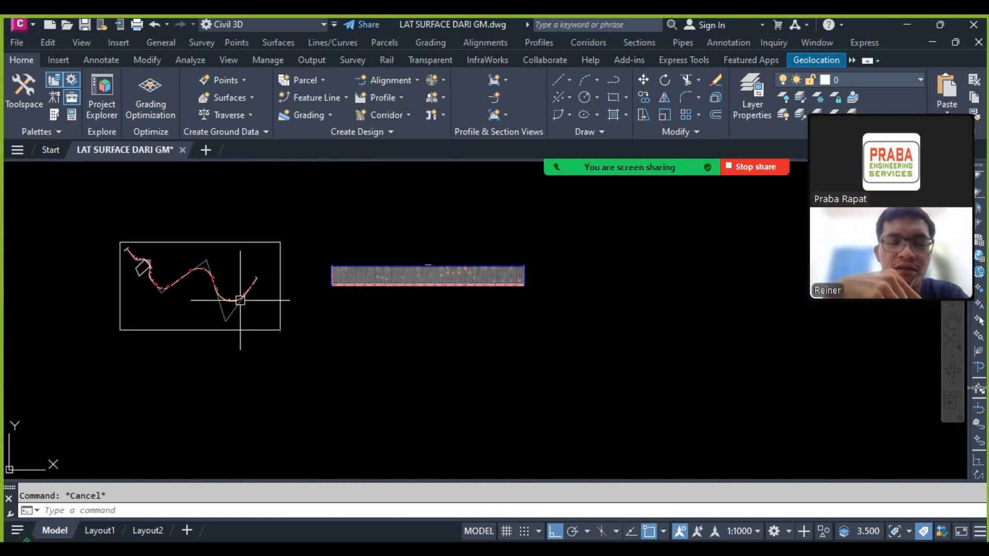
scroll(424, 267, "up", 10)
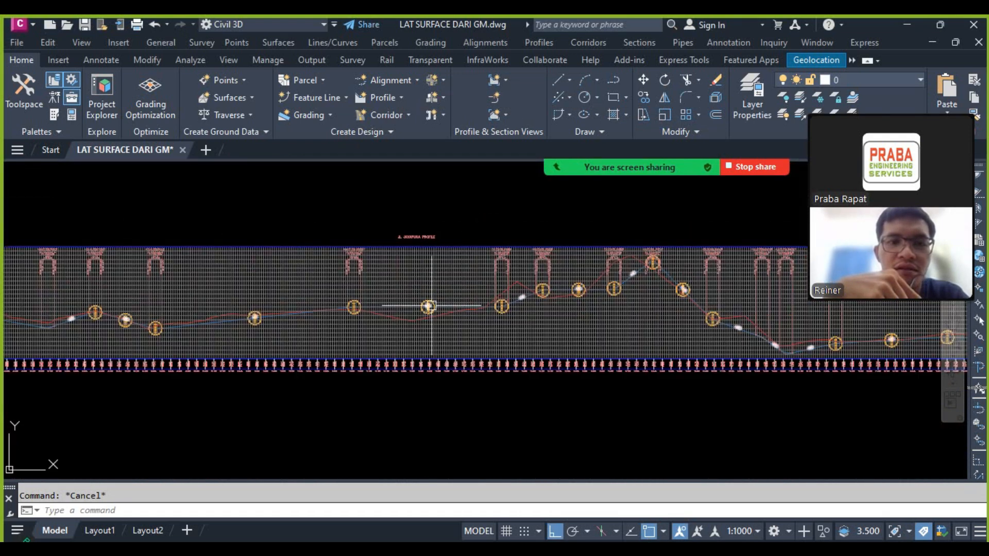
scroll(417, 279, "up", 3)
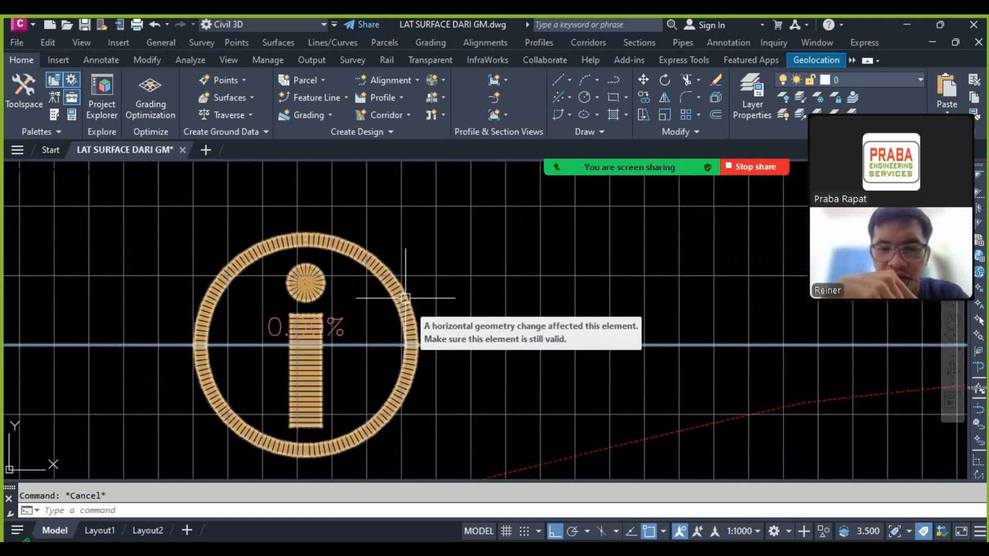
scroll(405, 297, "down", 10)
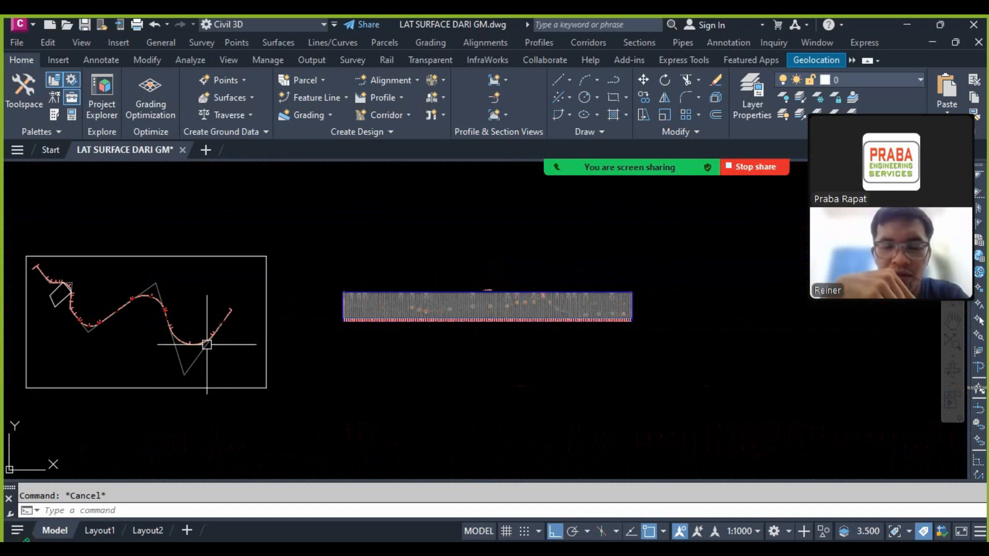
scroll(442, 305, "up", 8)
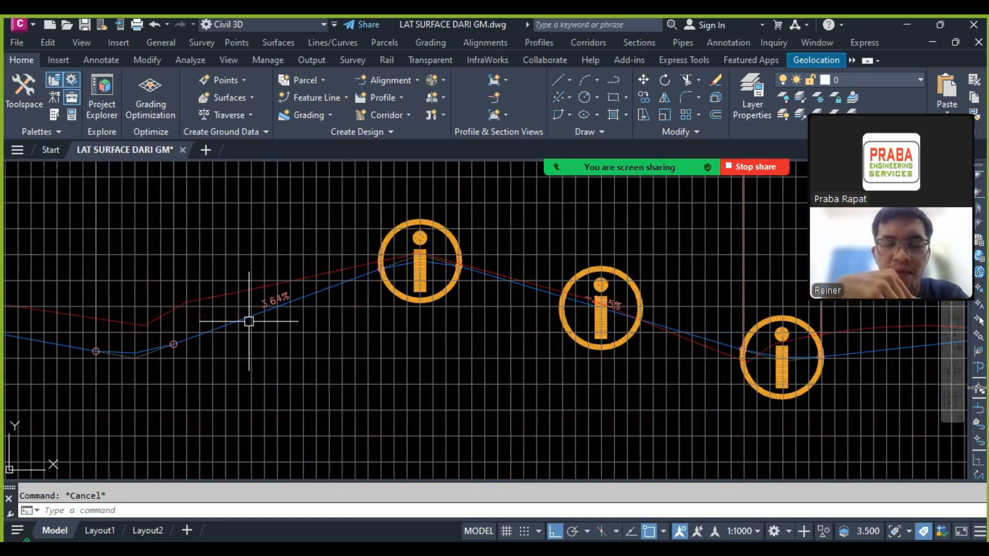
left_click(248, 321)
key("Escape")
scroll(156, 330, "down", 6)
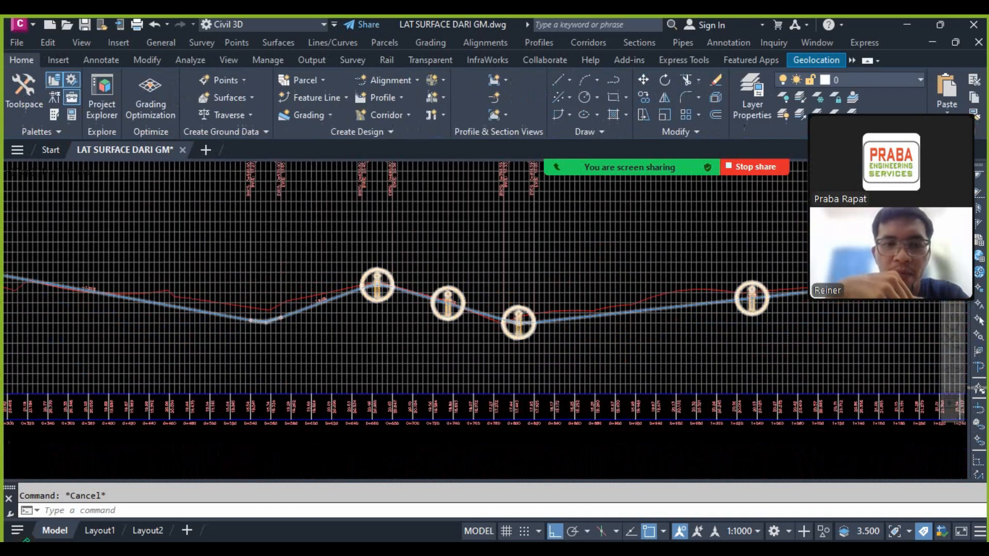
scroll(177, 333, "down", 2)
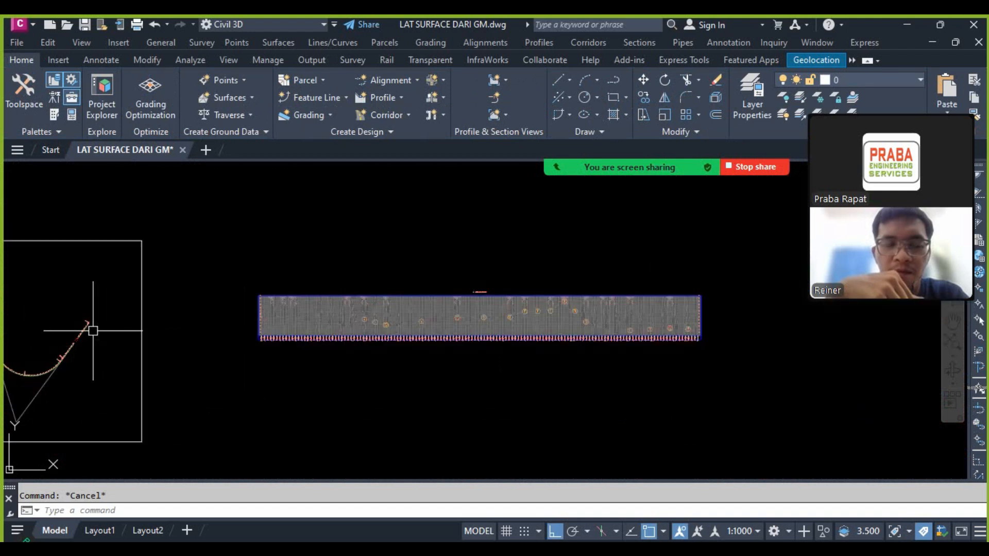
Step: Select the design profile and examine how it follows the ground line near the end of the profile view
scroll(645, 335, "up", 8)
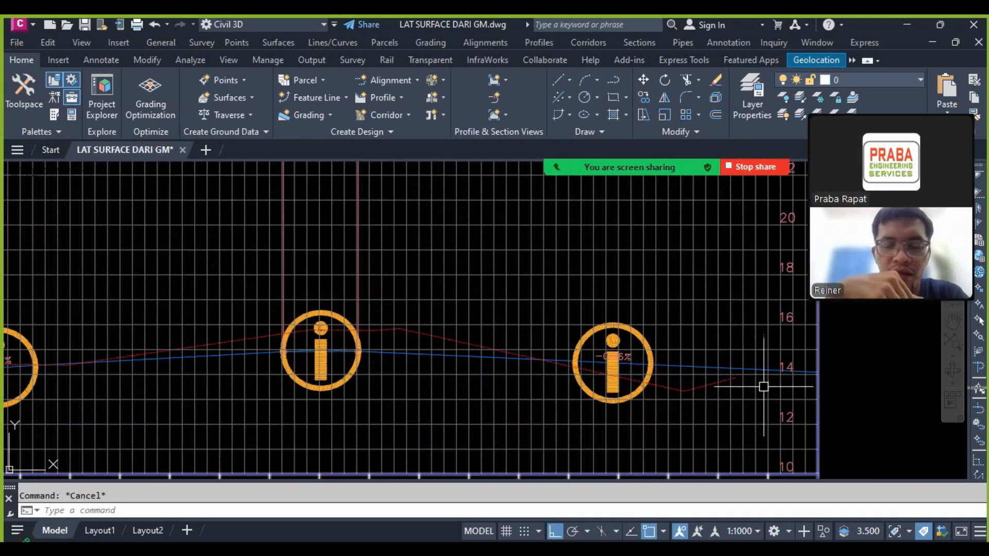
scroll(772, 381, "up", 5)
left_click(680, 342)
scroll(644, 345, "down", 1)
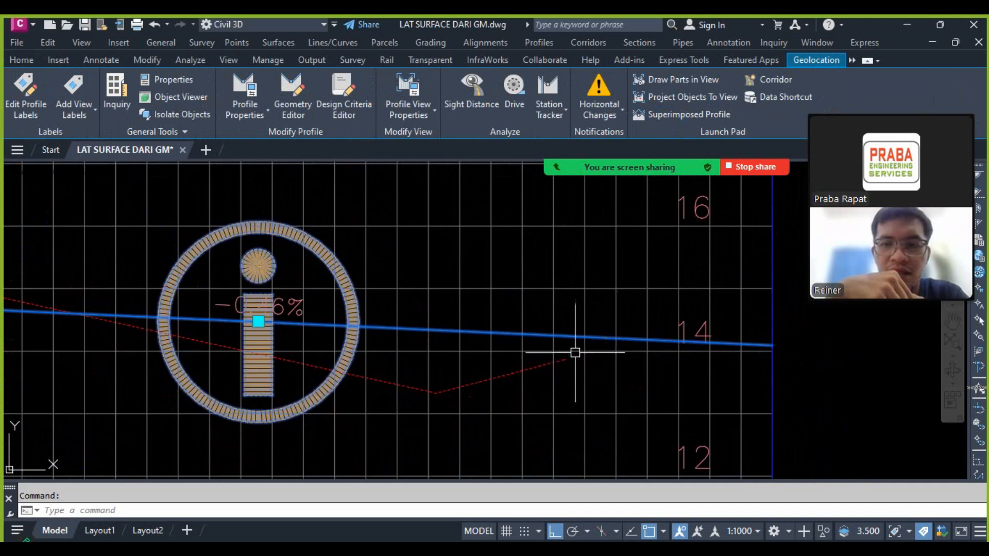
scroll(502, 330, "down", 8)
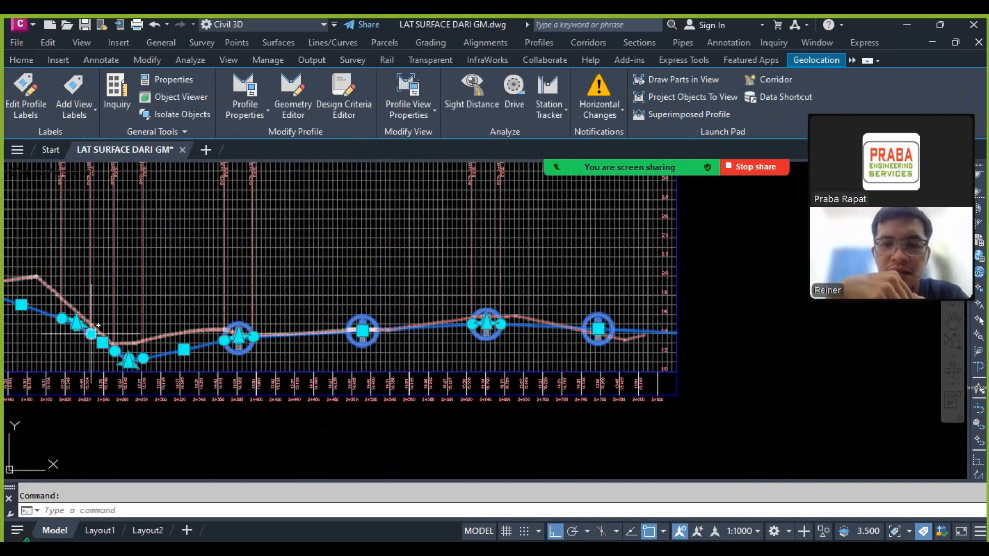
scroll(123, 344, "up", 6)
scroll(327, 312, "down", 10)
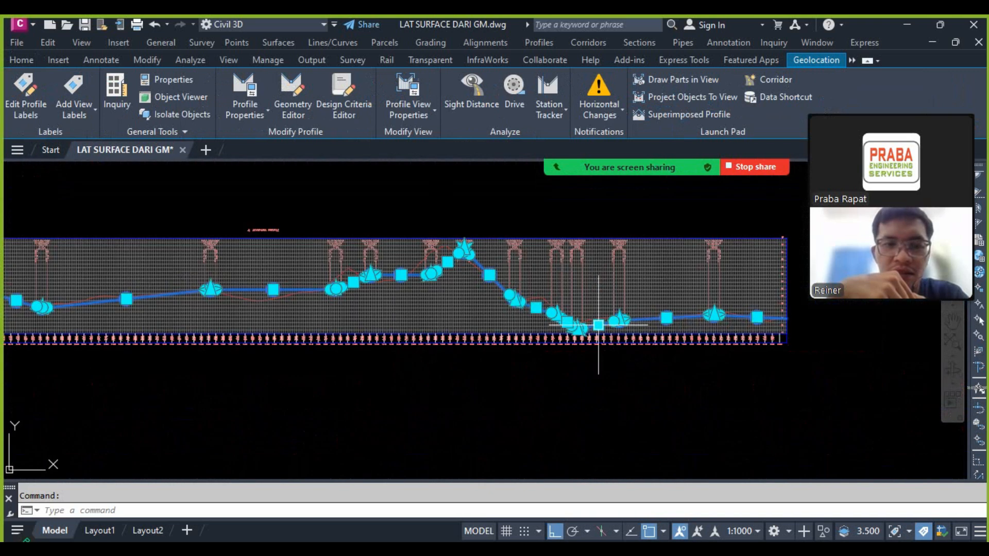
key("Escape")
scroll(155, 294, "up", 3)
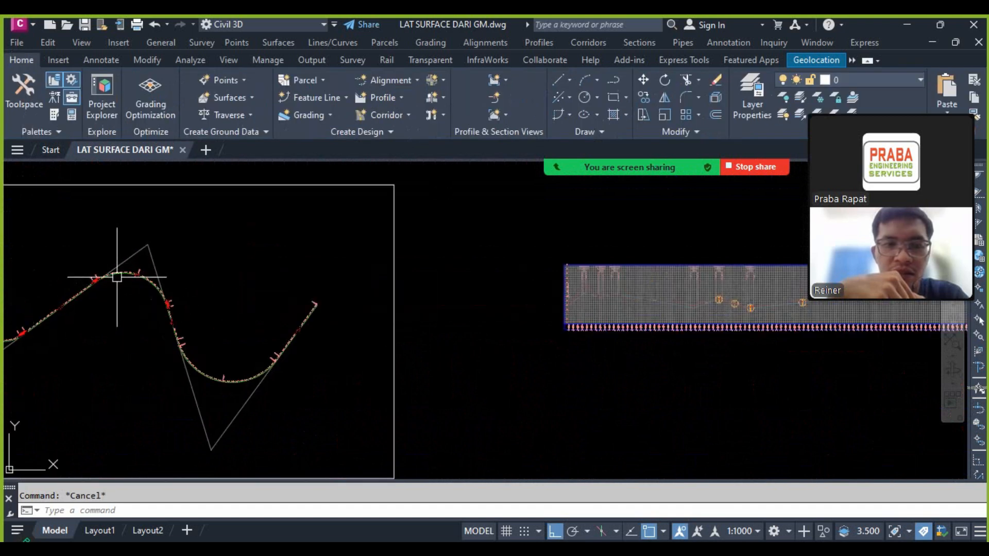
key("Return")
left_click(76, 257)
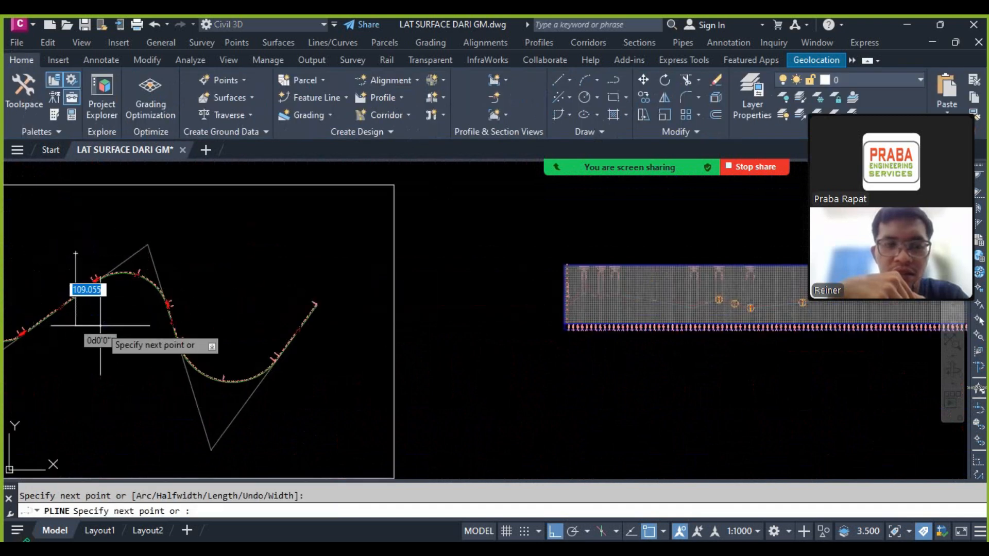
key("Escape")
scroll(219, 241, "down", 3)
scroll(236, 278, "up", 8)
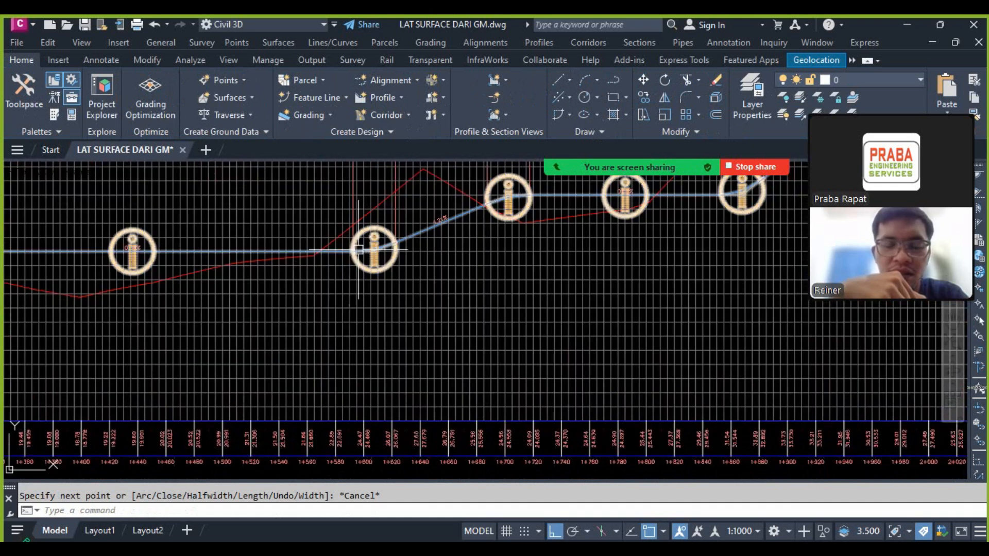
left_click(374, 250)
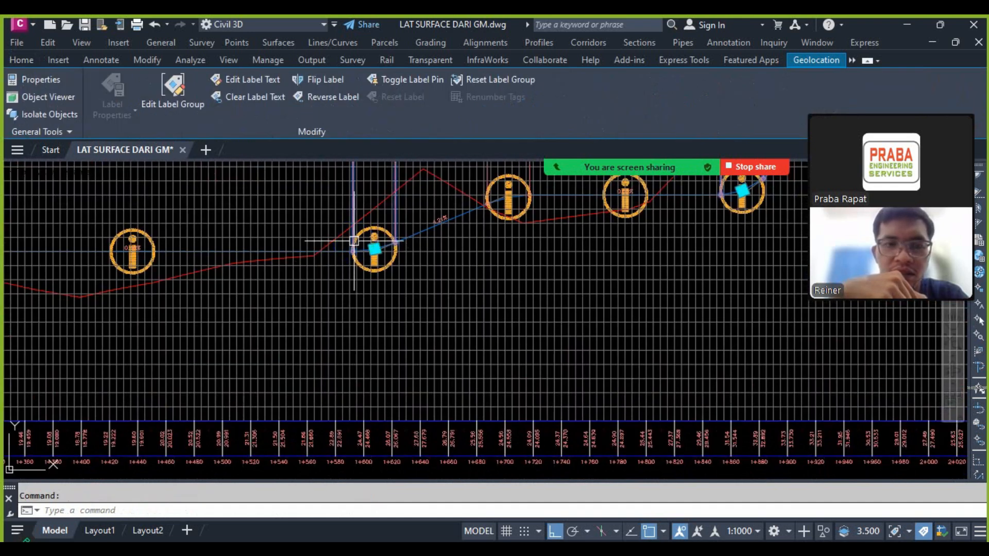
scroll(374, 250, "up", 3)
right_click(373, 242)
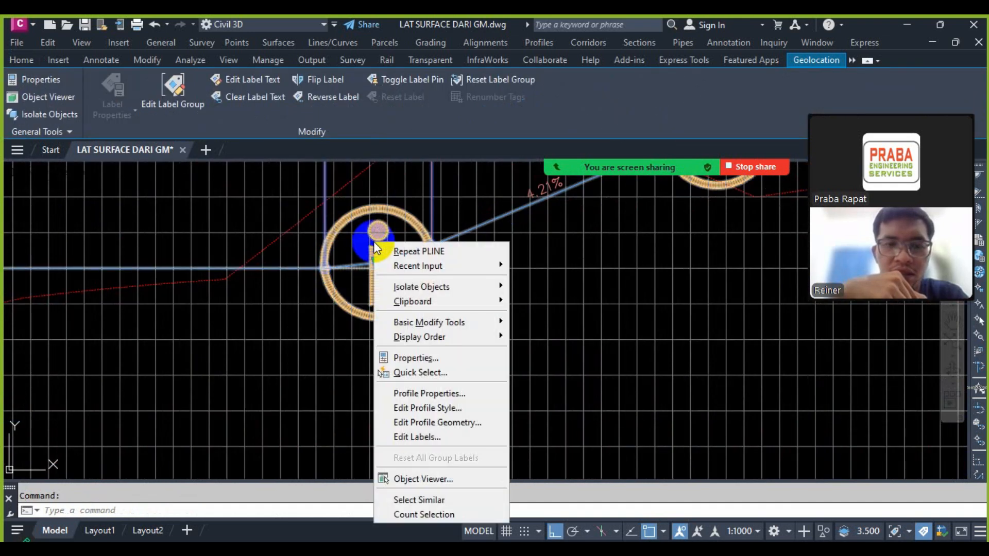
left_click(407, 251)
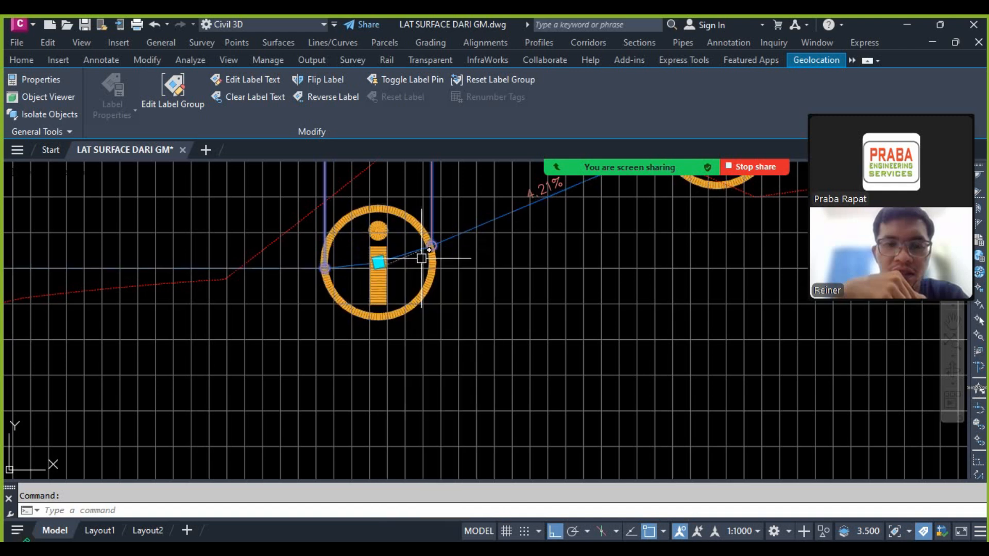
key("Escape")
key("Escape")
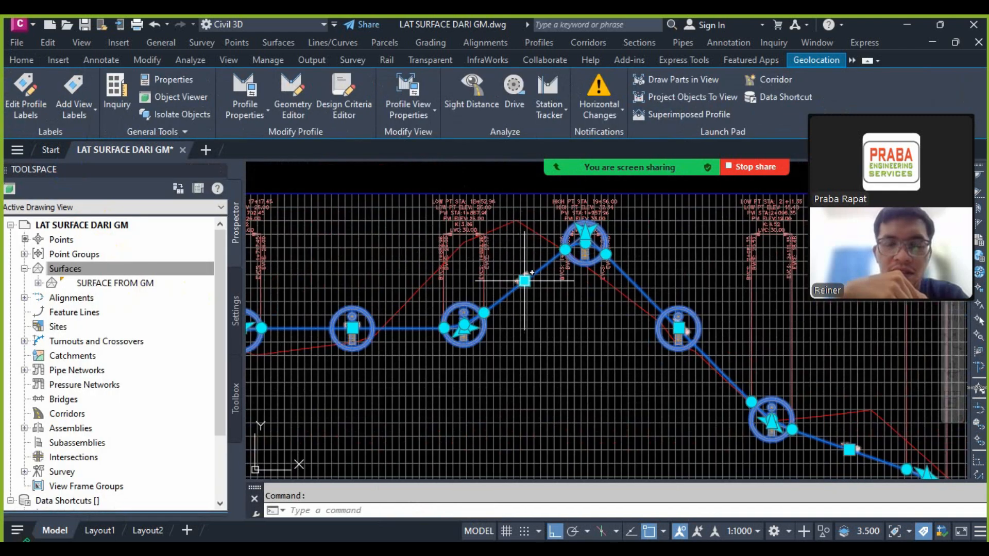
Step: Shift the design profile's rising tangent before the highest crest back toward the ground line, keeping its grade
left_click(524, 280)
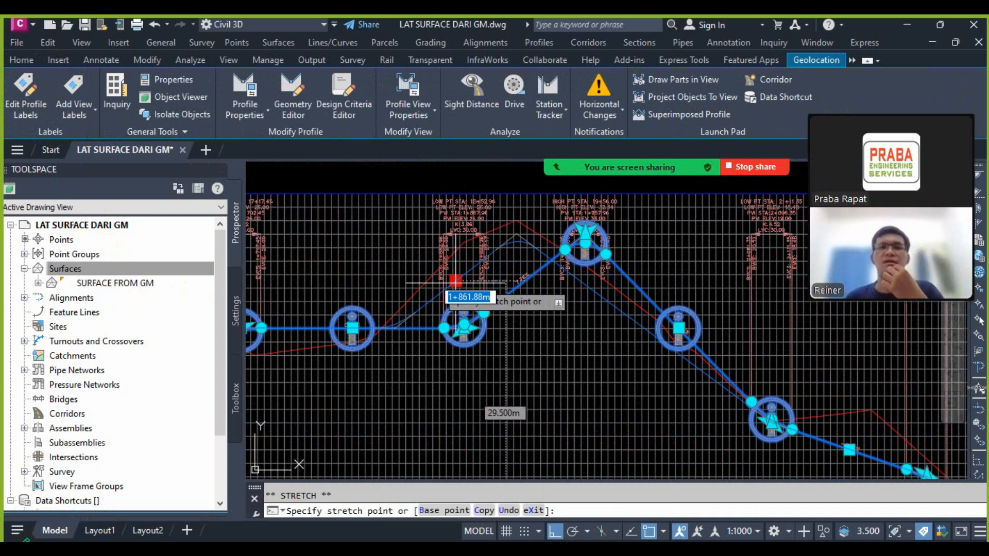
left_click(438, 282)
scroll(498, 301, "up", 5)
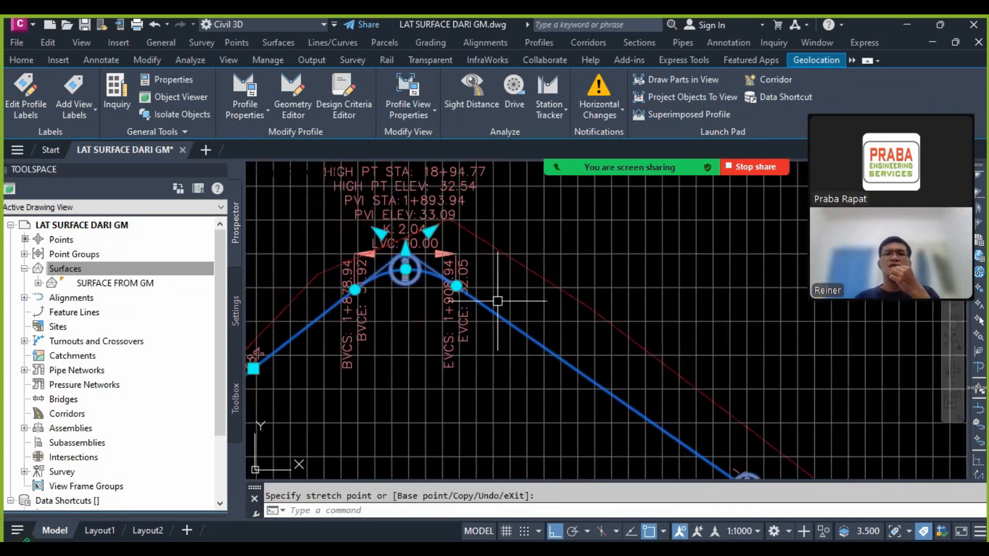
Step: Slide the crest PVI upward along its incoming grade so the falling tangent lies closer to the ground line
left_click(431, 232)
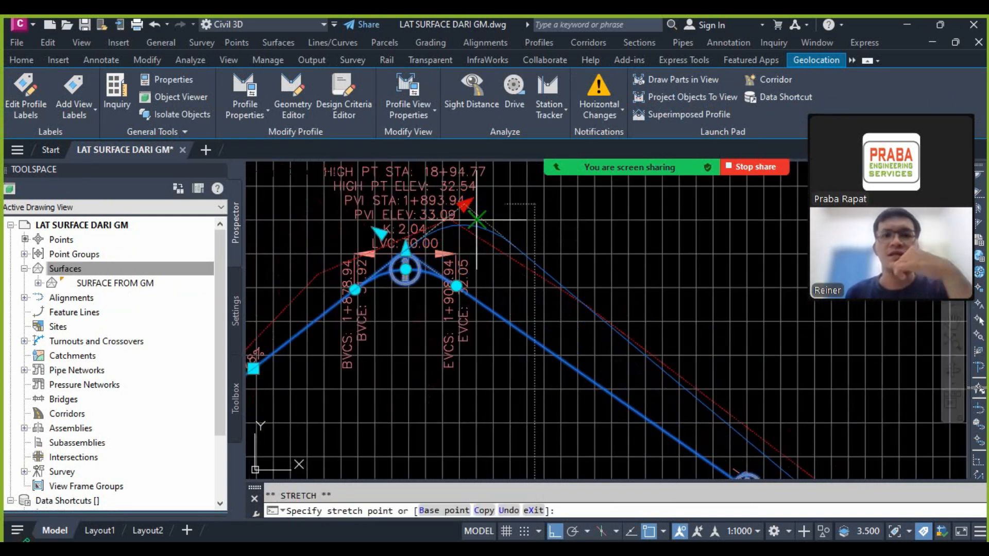
left_click(476, 219)
scroll(596, 258, "down", 3)
key("Escape")
Step: Lower the nearly level tangent just before the climb to the crest toward the ground line
scroll(515, 265, "up", 5)
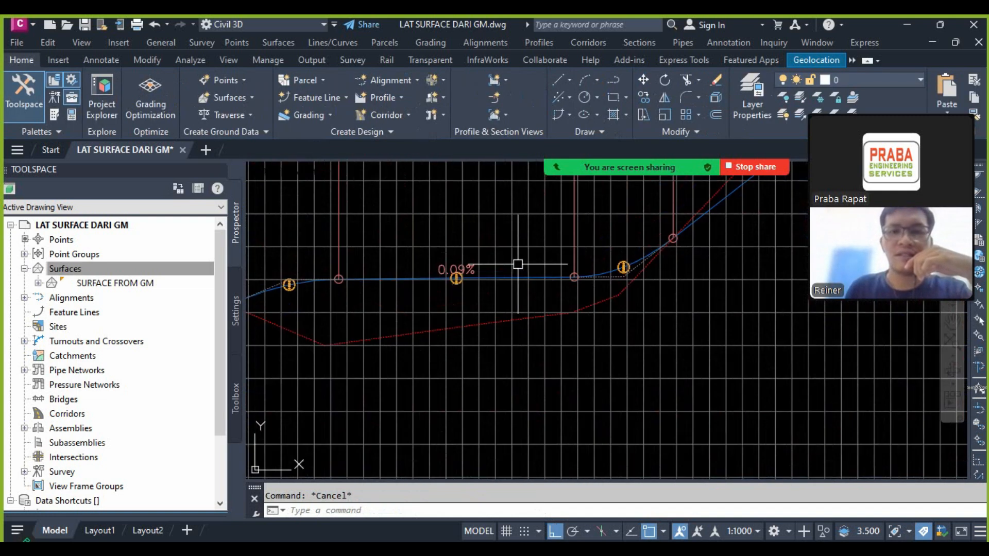
left_click(520, 281)
left_click(456, 278)
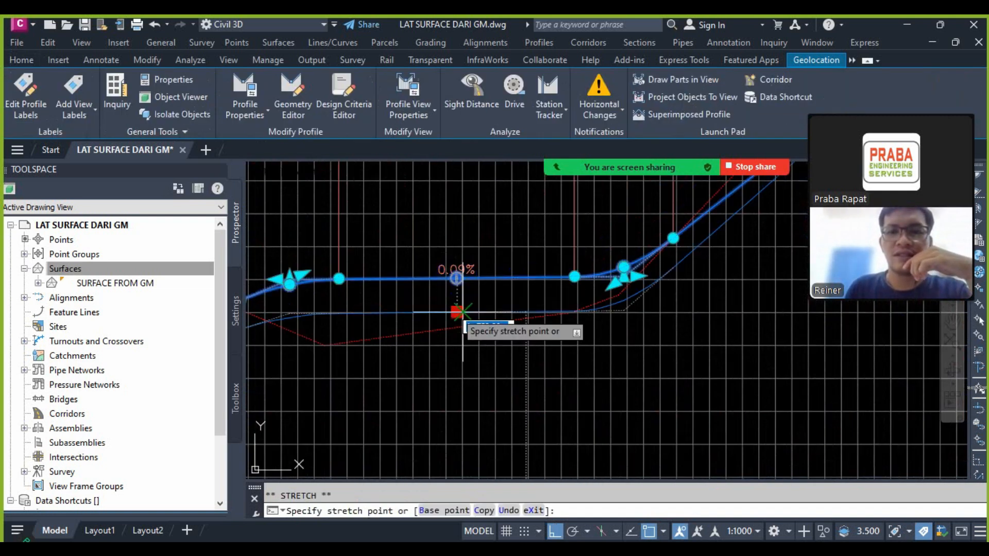
key("Escape")
Step: Close the Toolspace and save the drawing
scroll(673, 316, "down", 4)
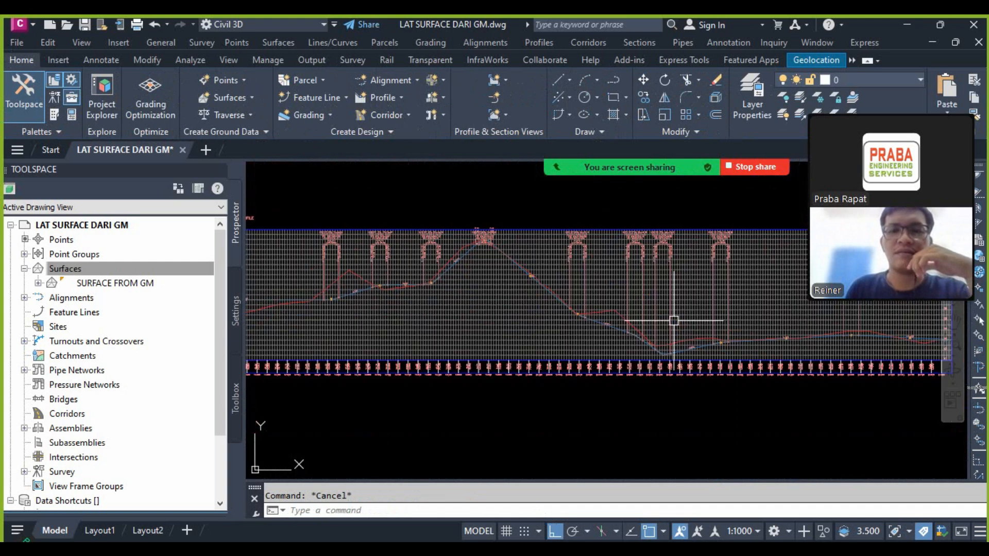
scroll(272, 183, "down", 3)
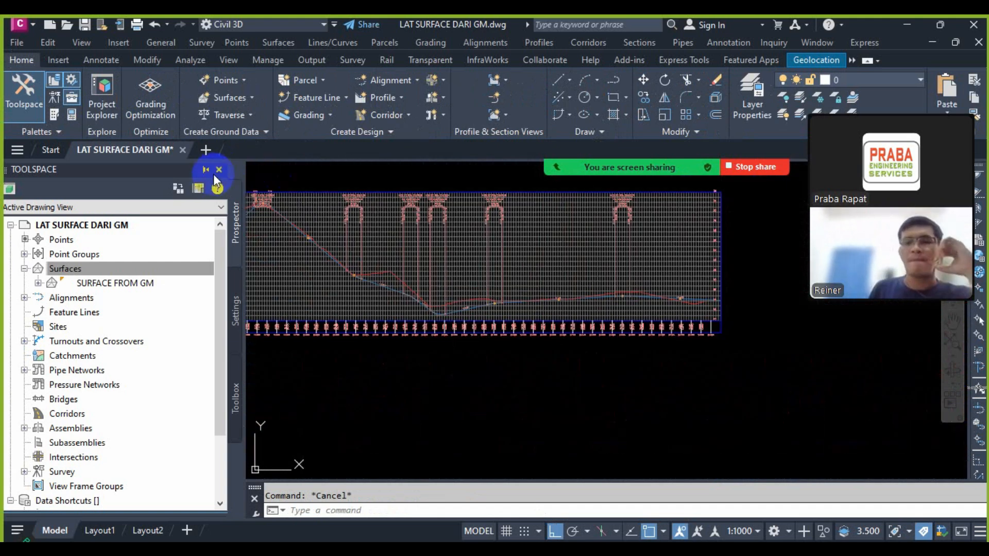
left_click(219, 170)
scroll(578, 302, "down", 2)
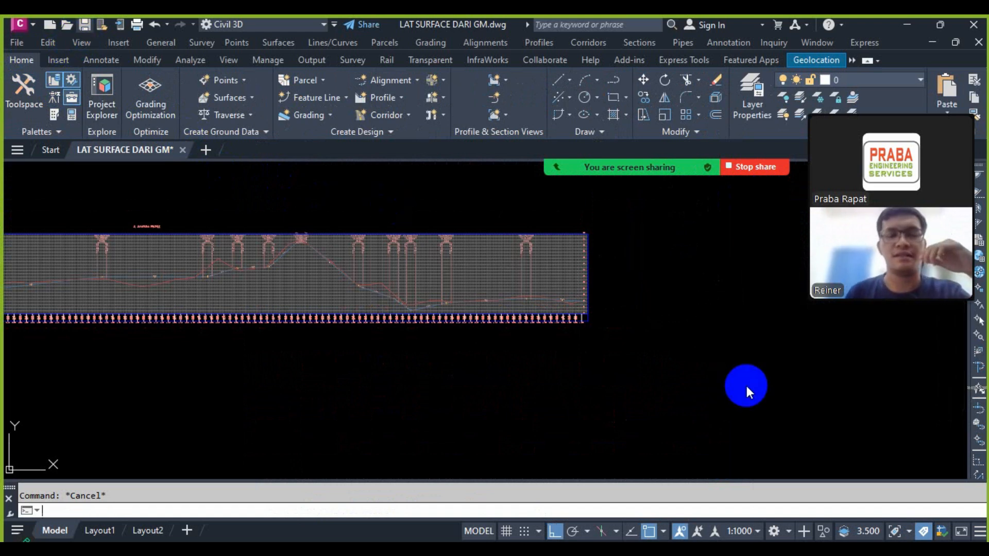
key("ctrl+s")
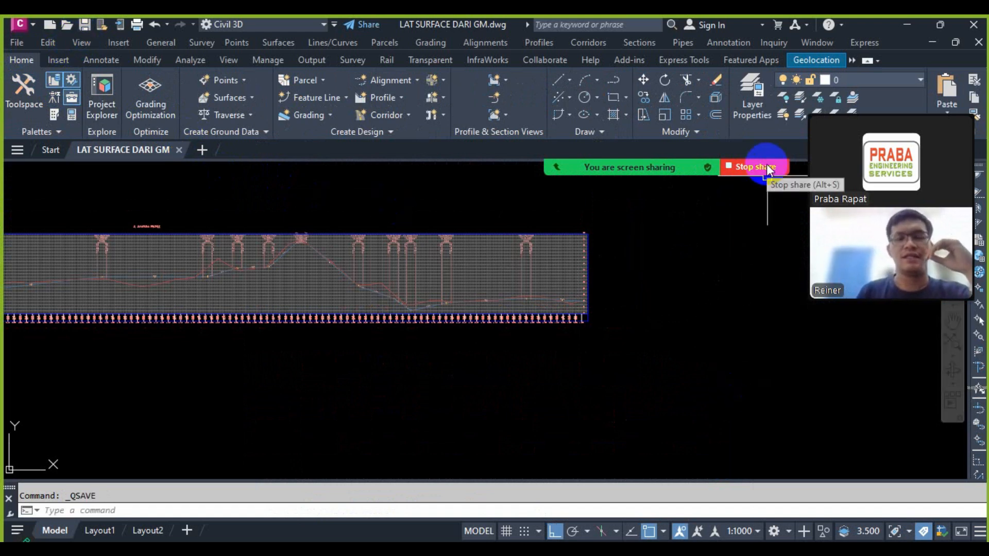